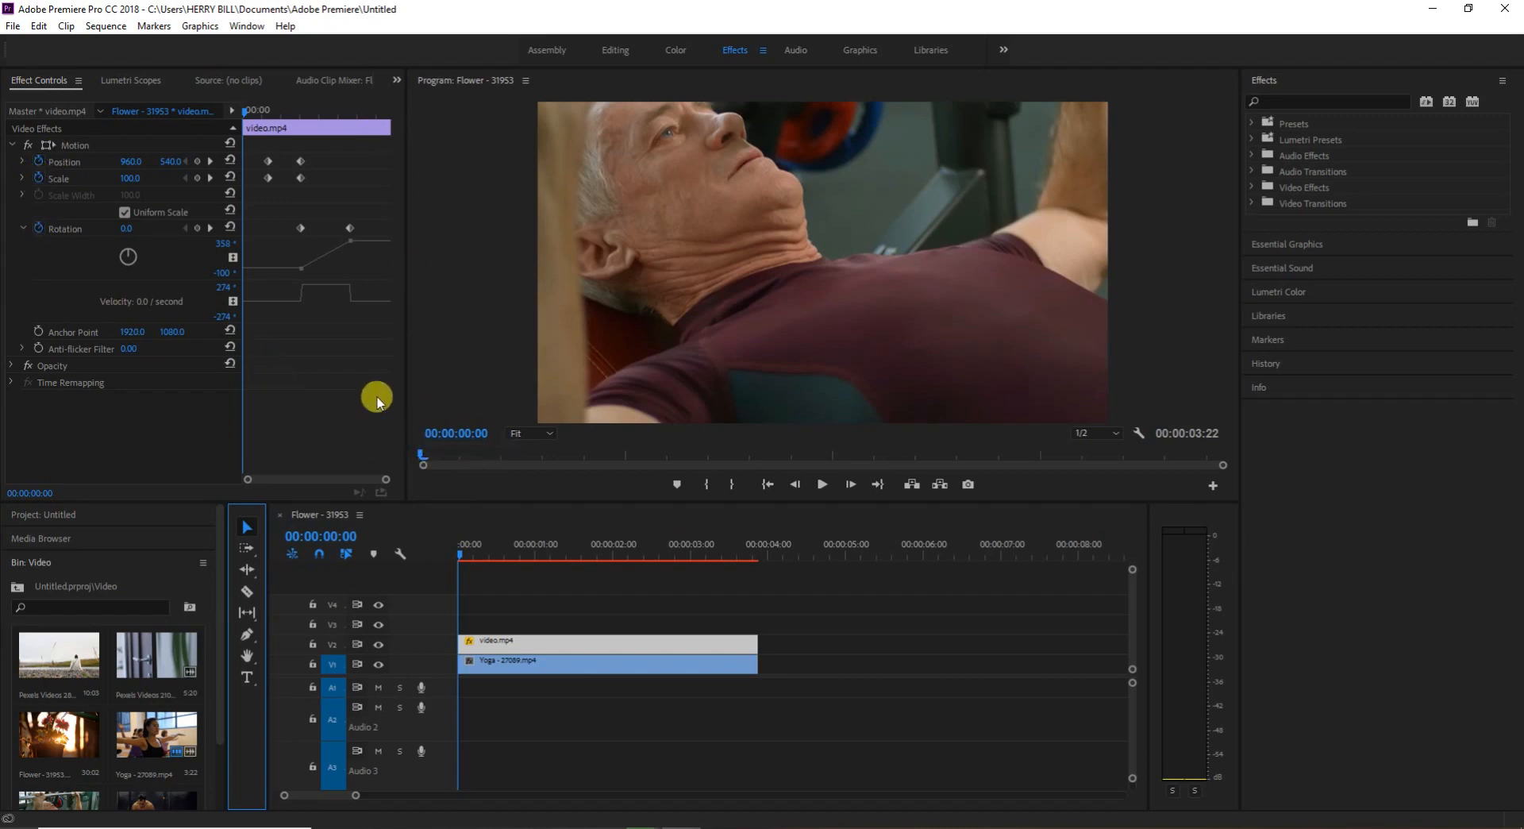
Delete the existing Position, Scale and Rotation keyframes of video.mp4 and reset its Motion settings
left_click(229, 145)
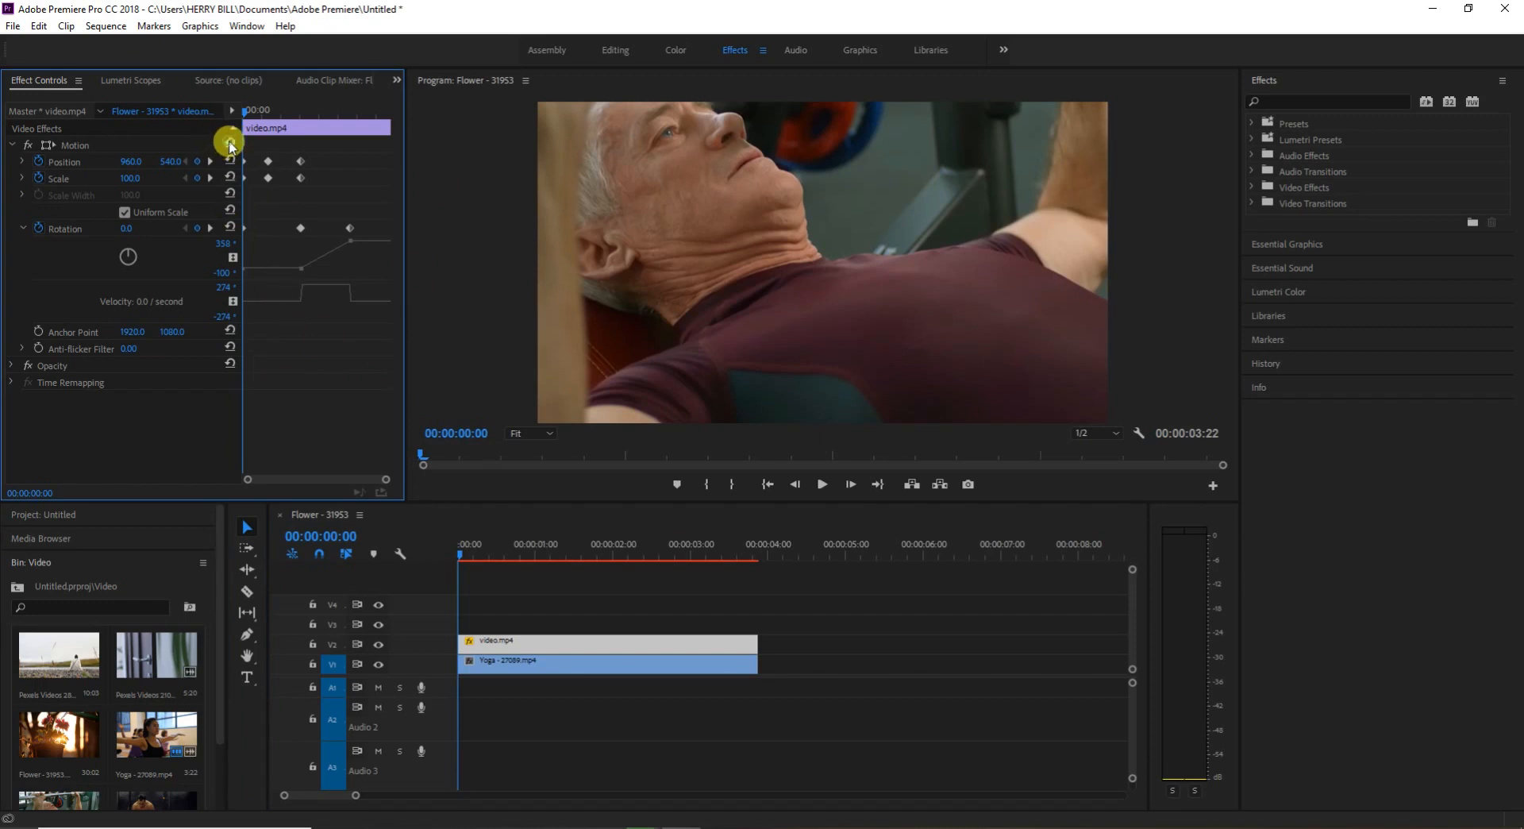
left_click_drag(375, 335, 224, 112)
key("Delete")
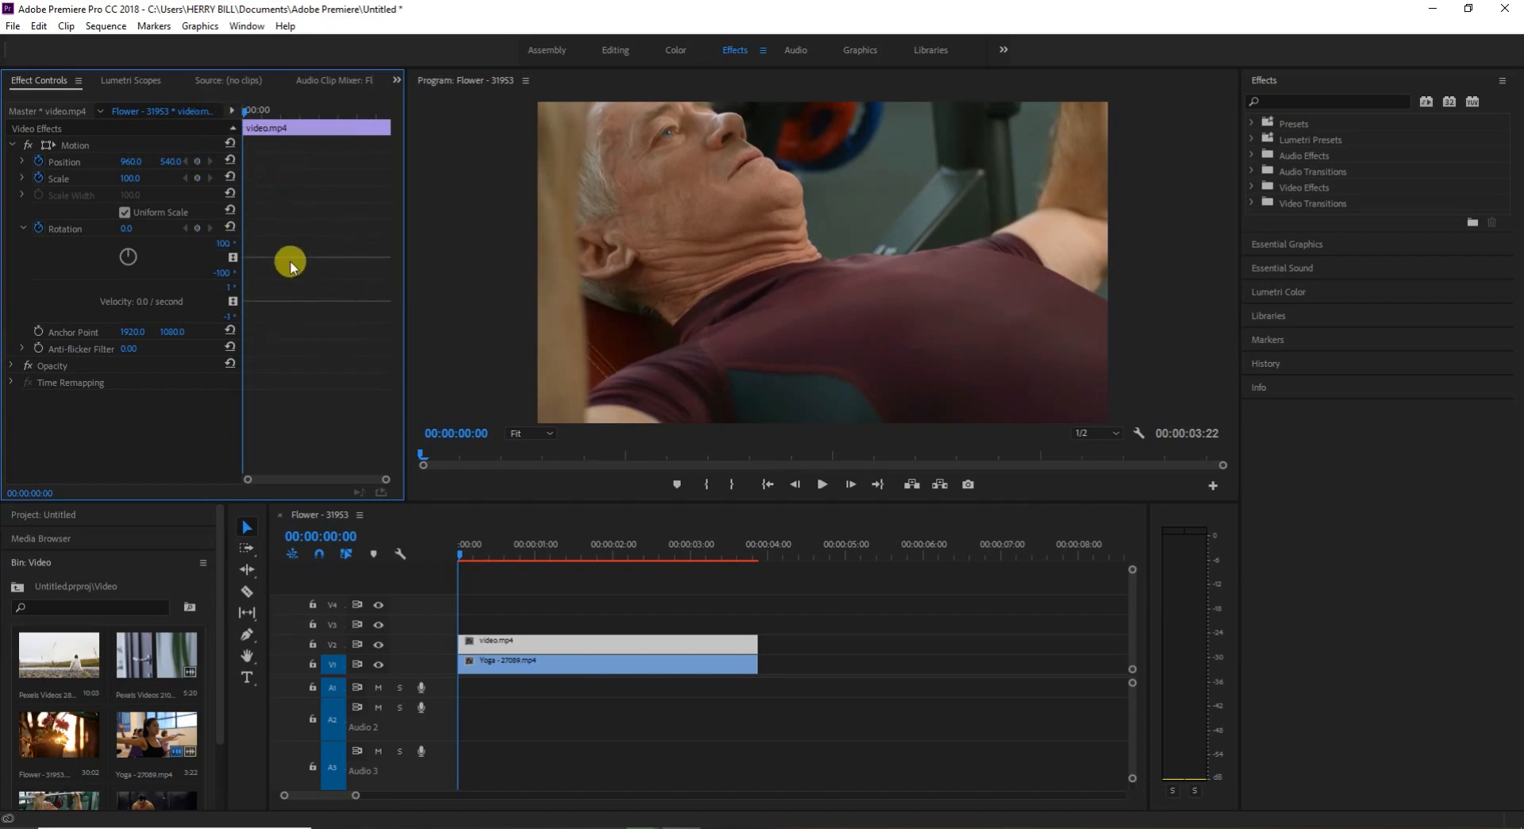
left_click(230, 143)
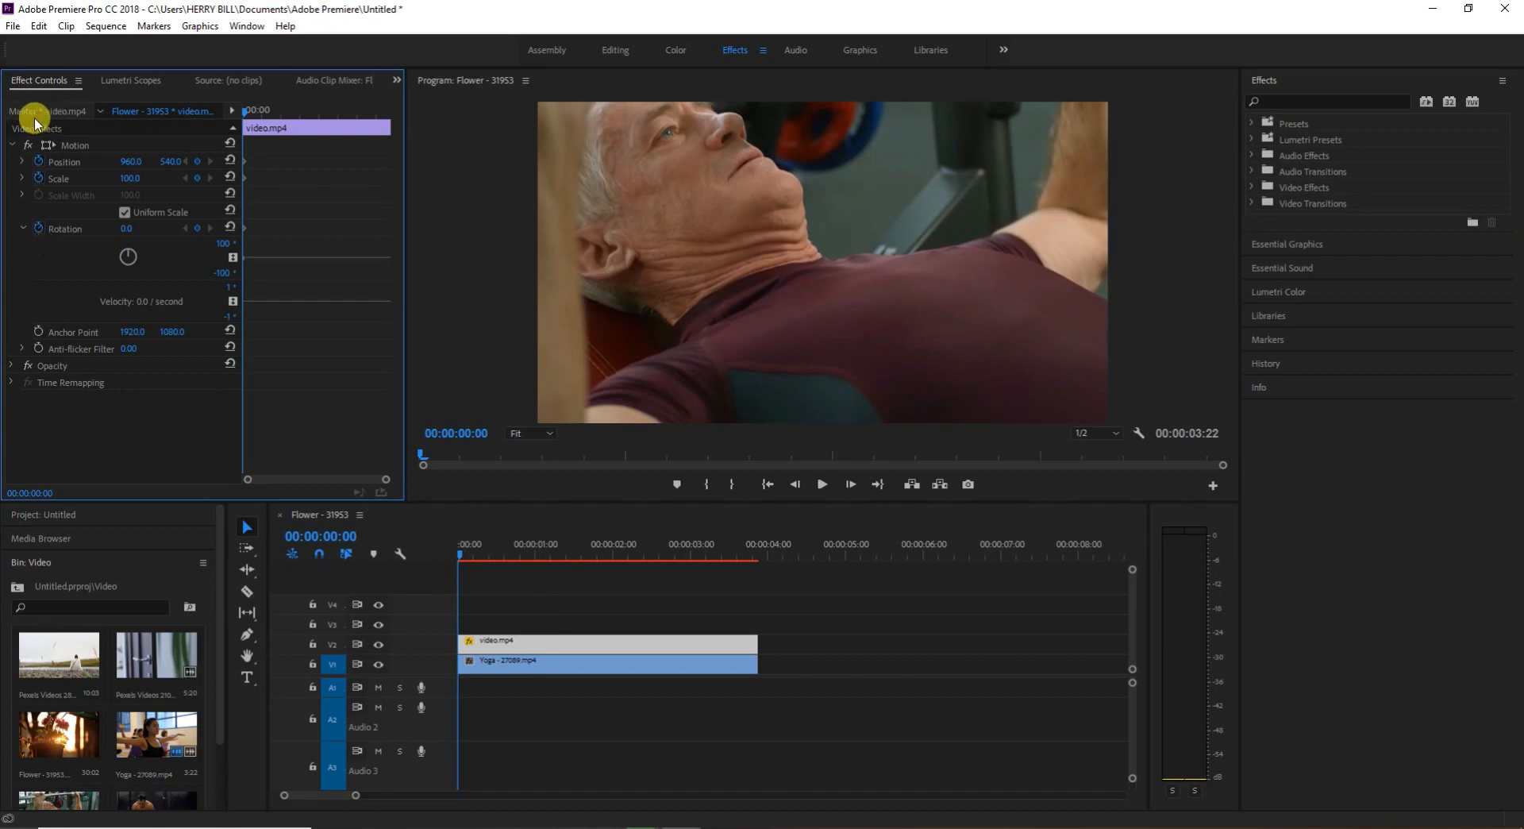
Try drawing a filled straight-edged triangle with the Pen tool over the man's neck and chest
left_click(581, 642)
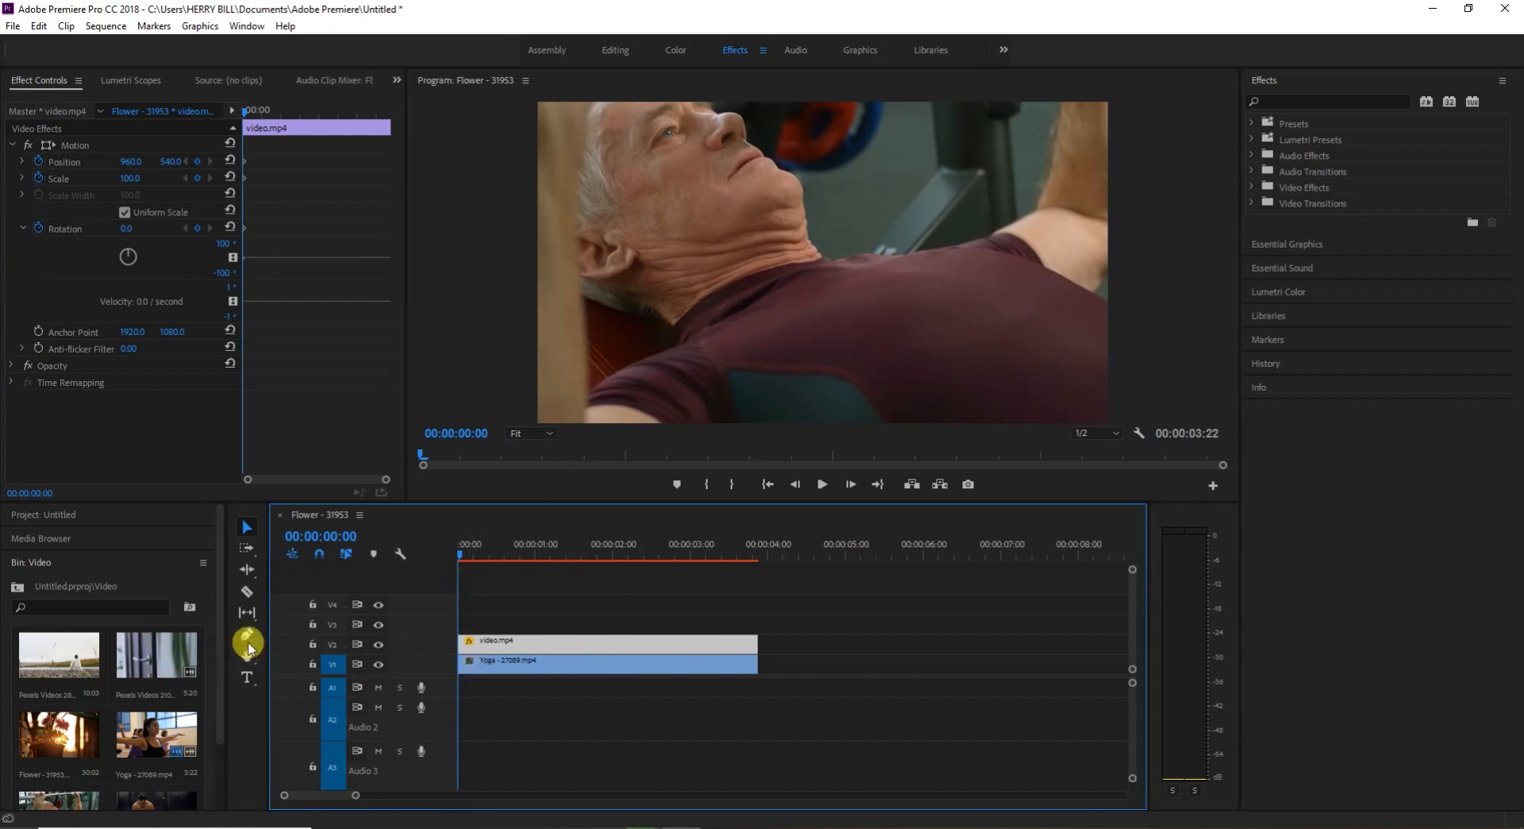
left_click(248, 636)
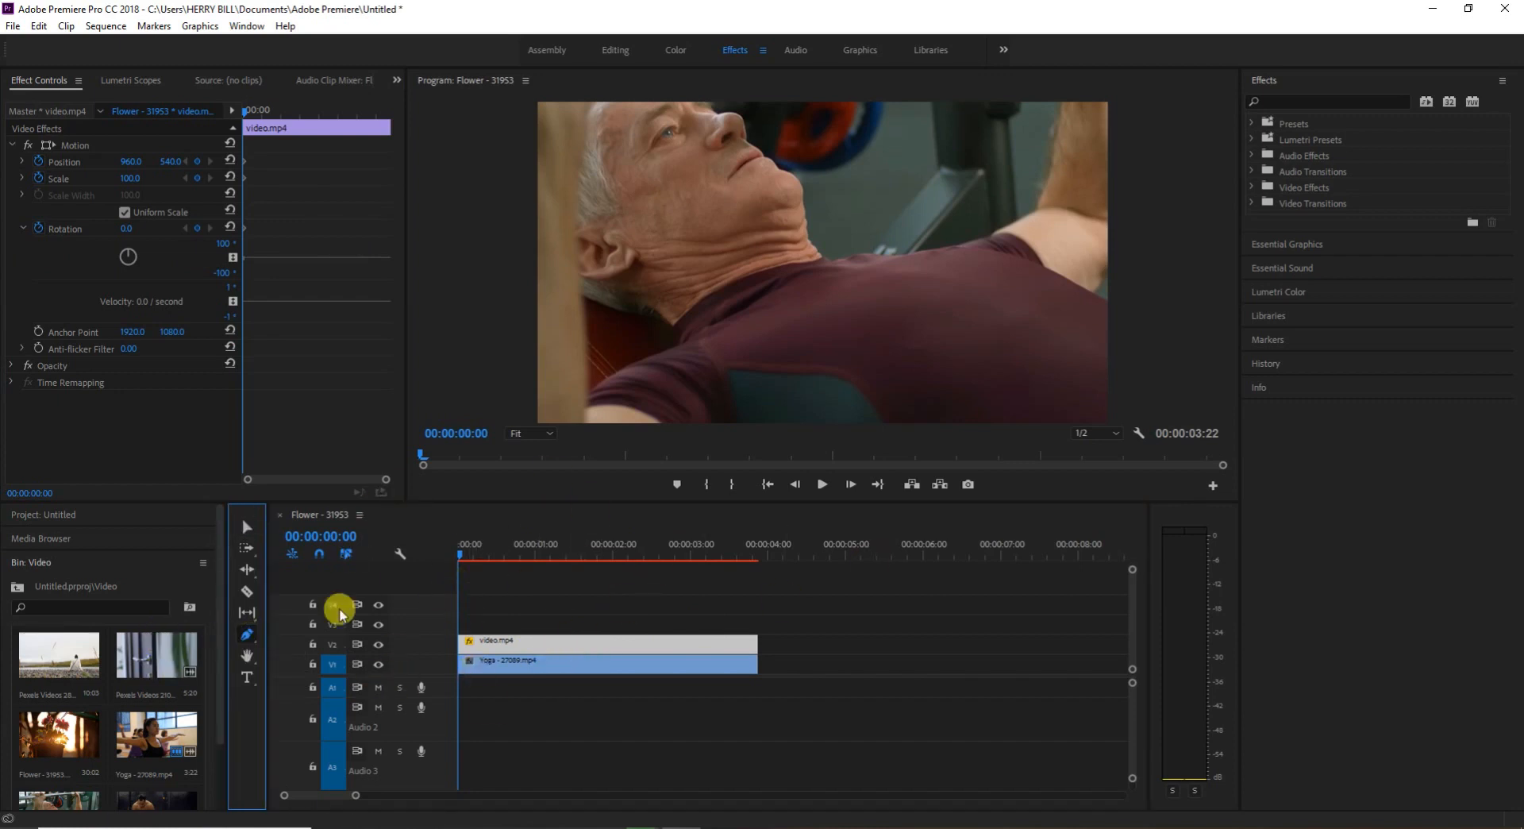
left_click(563, 228)
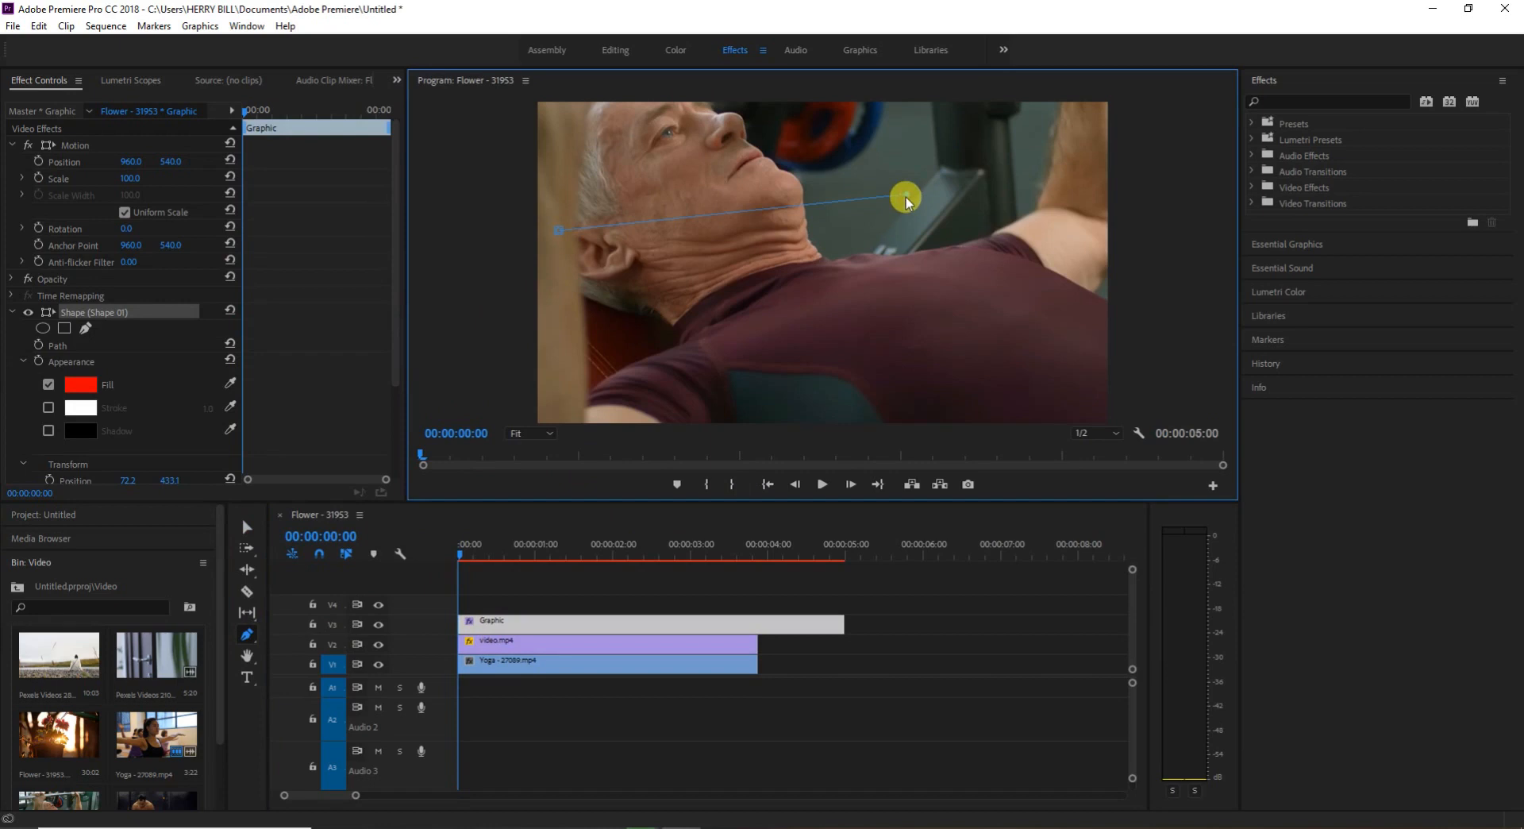
left_click(821, 356)
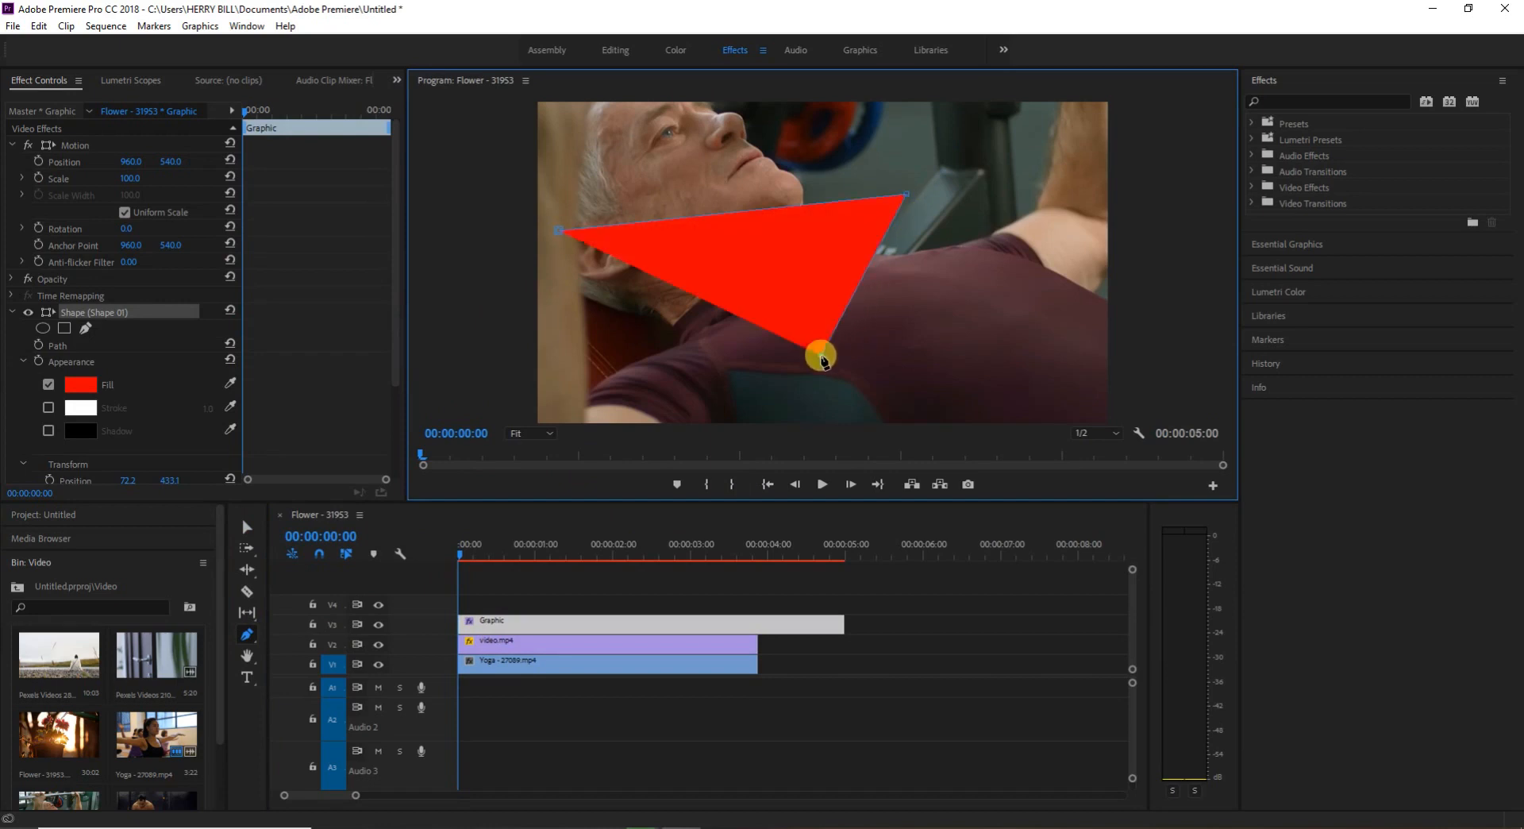
left_click(562, 236)
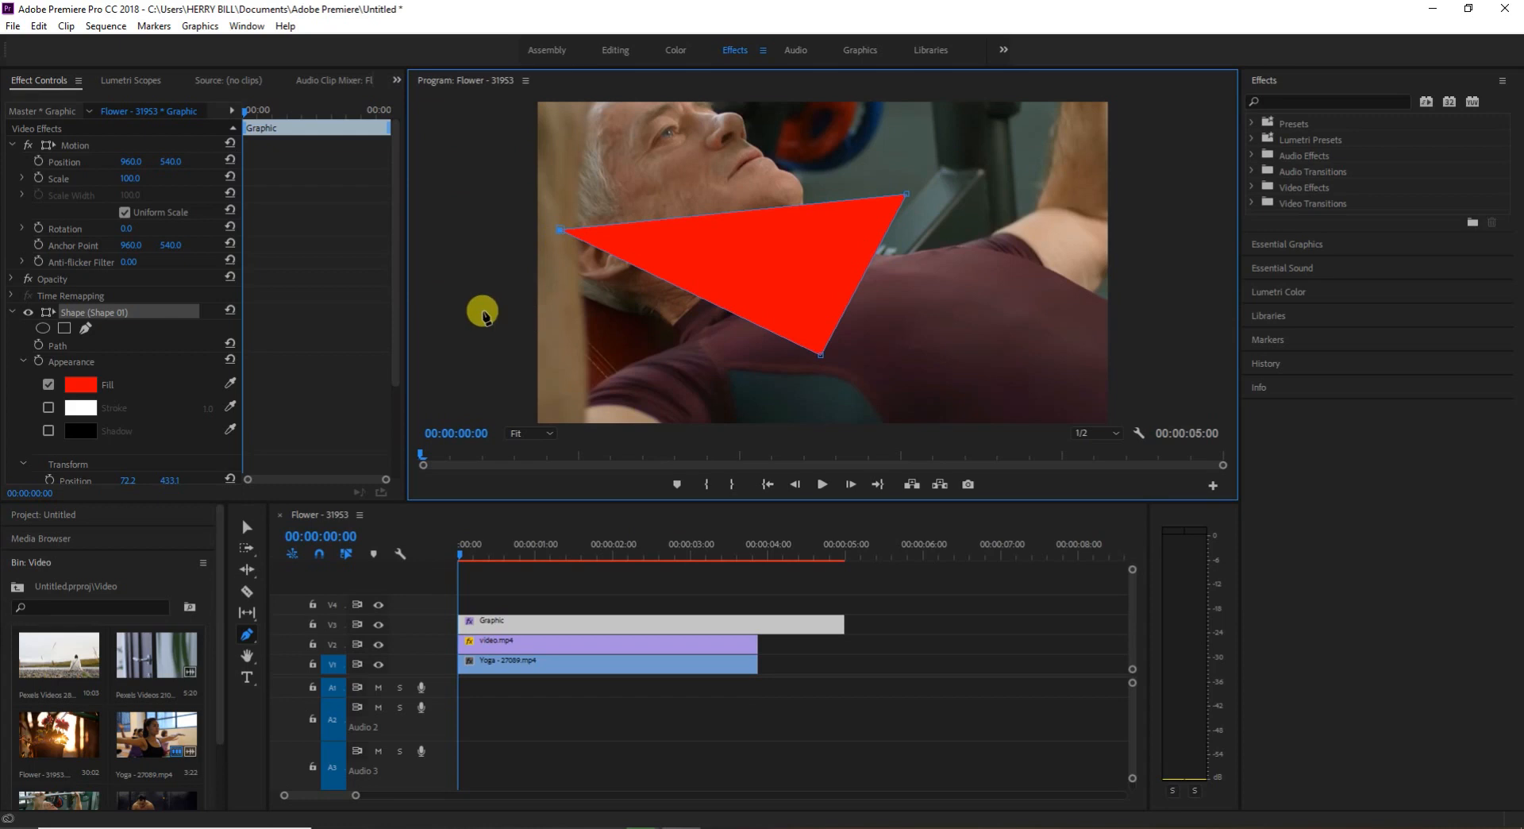
key("ctrl+z")
key("ctrl+z")
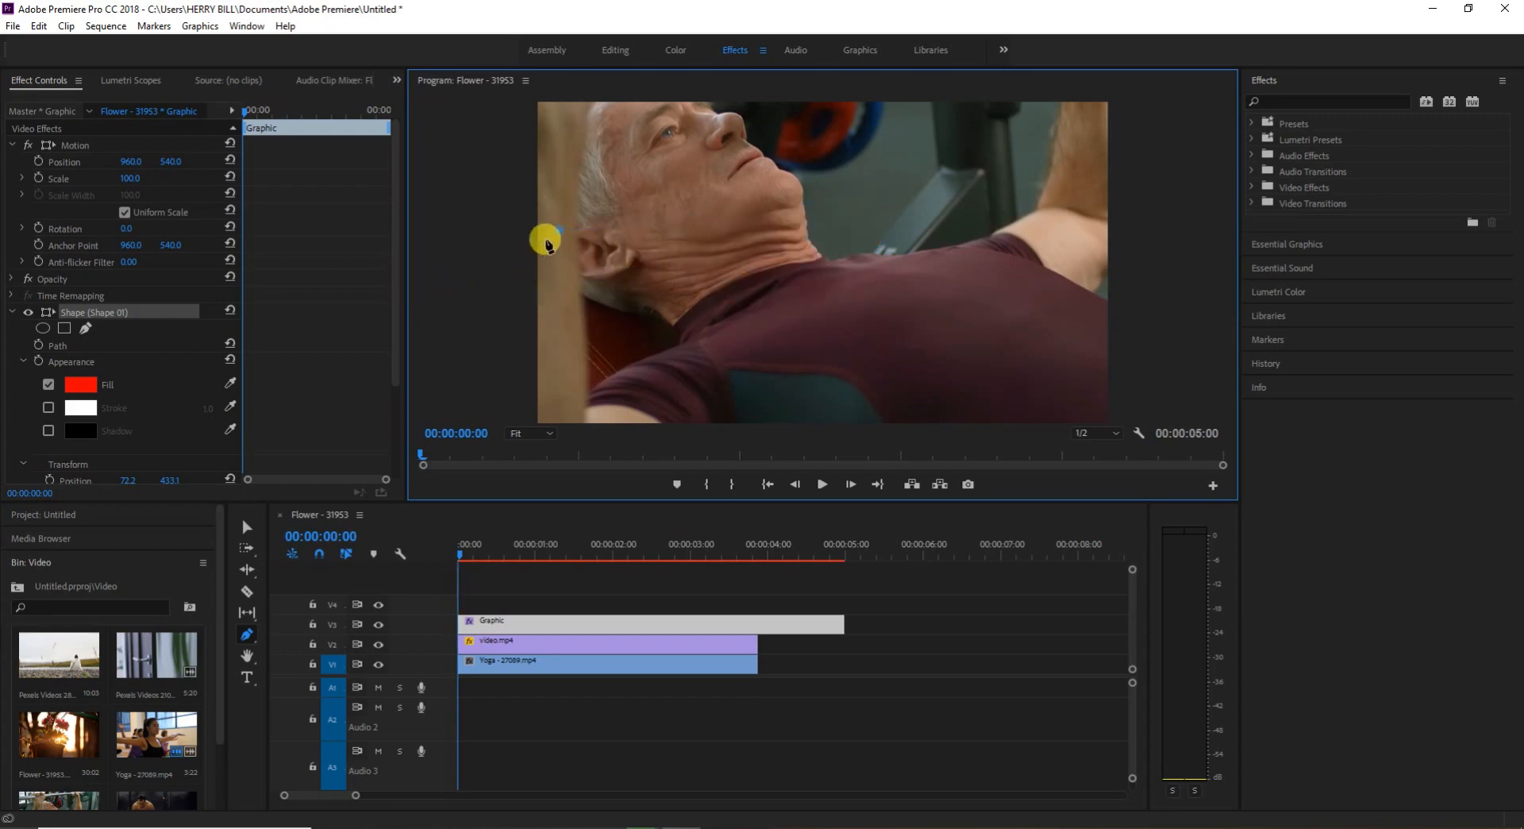
Try shaping a curved leaf-like form with the Pen tool, including moving its points over the man's neck
left_click_drag(816, 201, 917, 284)
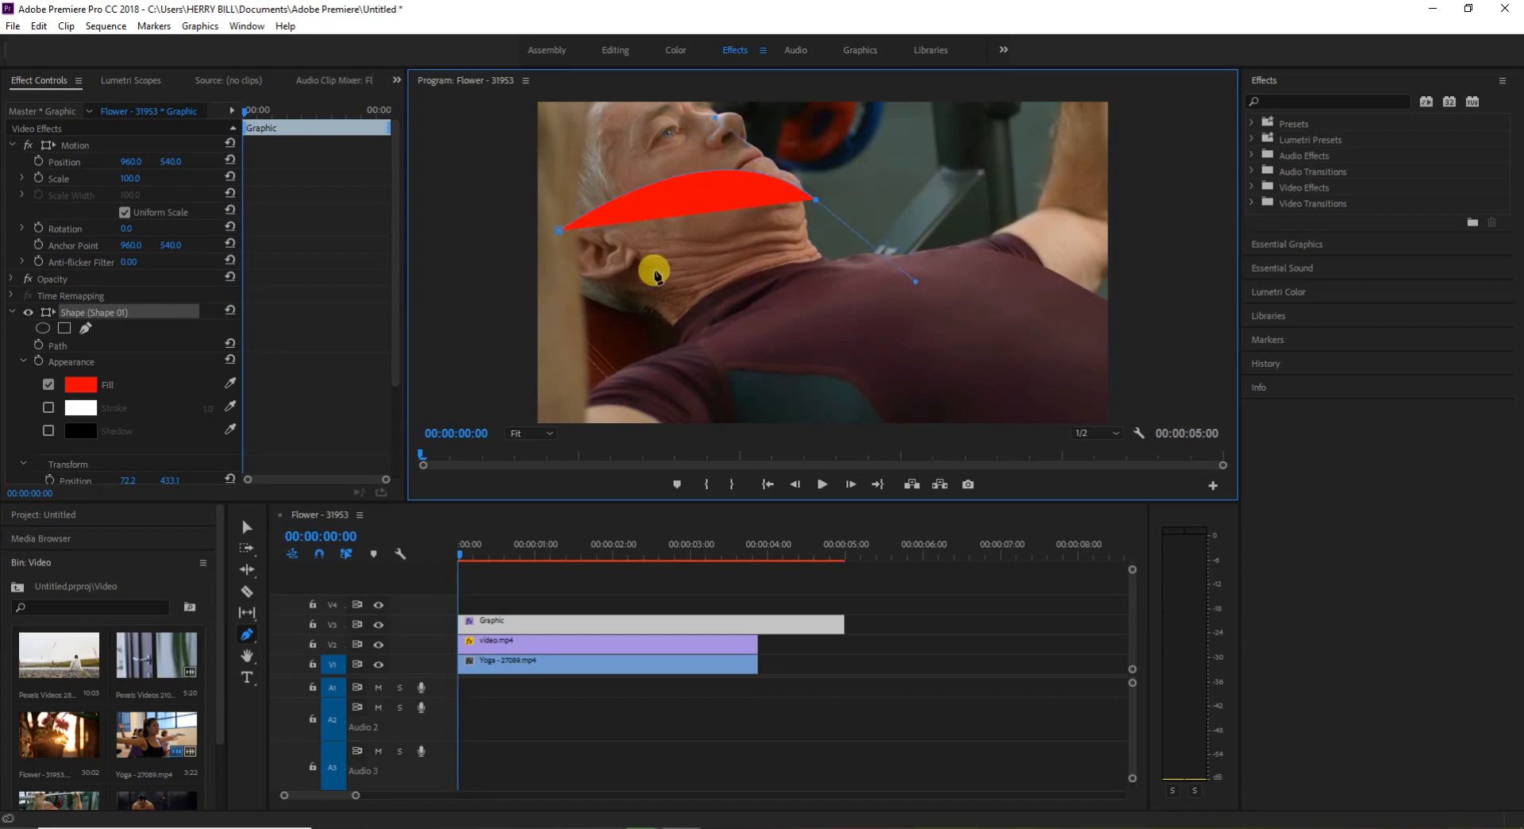
left_click(533, 216)
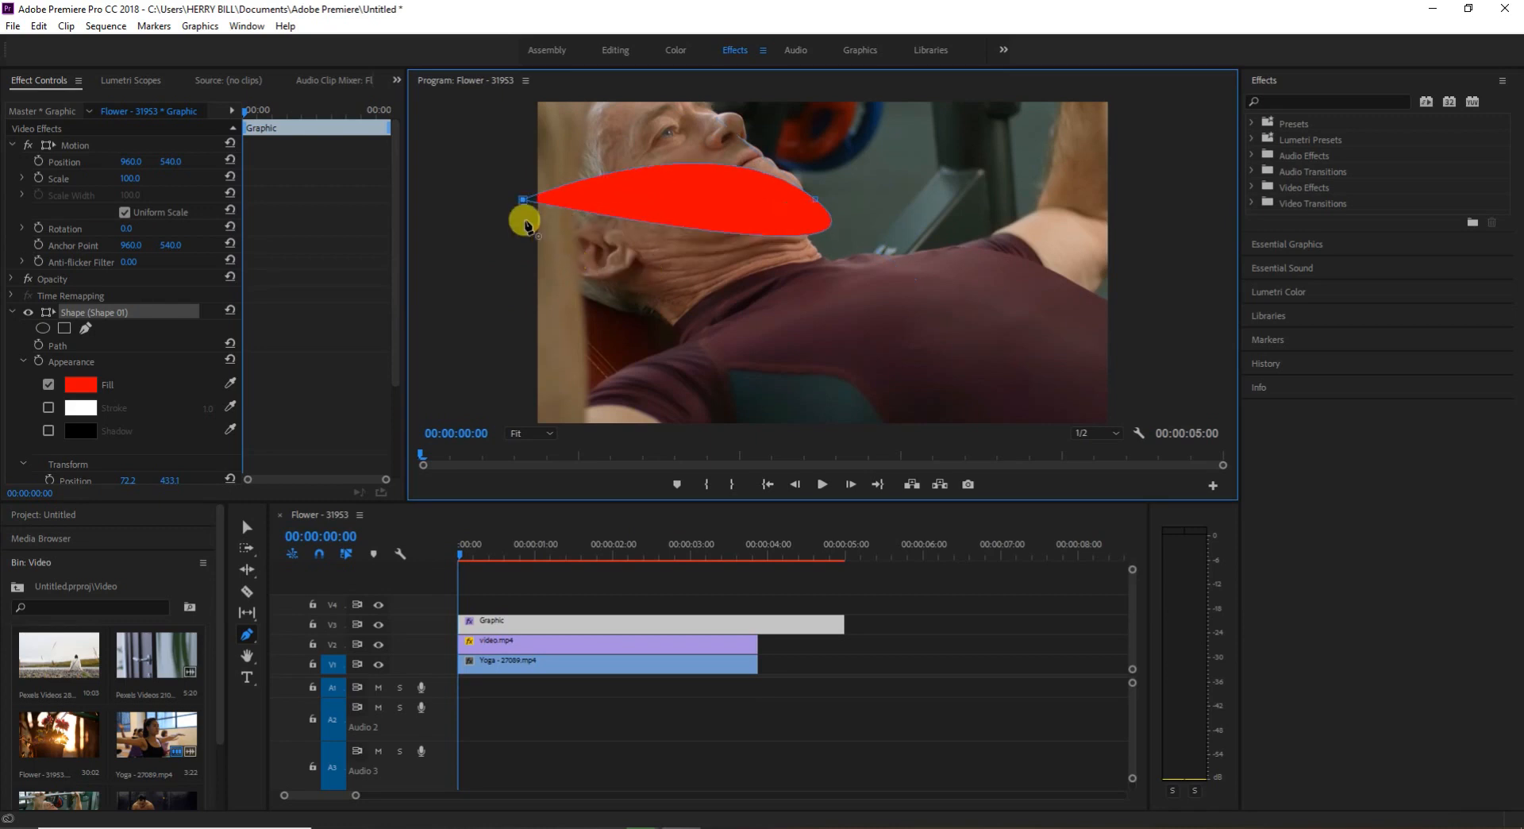
left_click_drag(560, 229, 600, 284)
left_click_drag(815, 198, 922, 243)
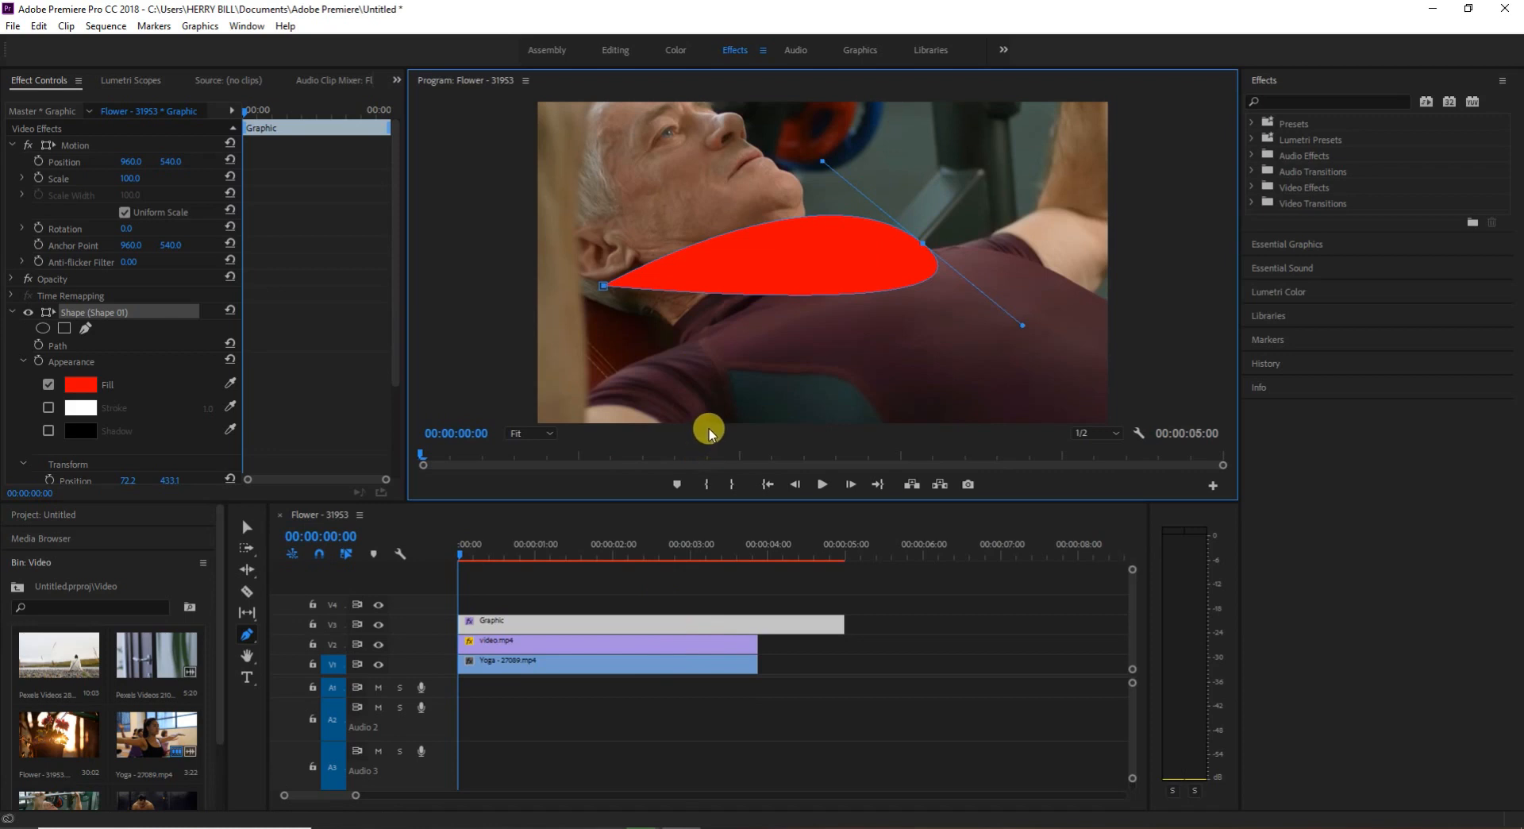
key("ctrl+z")
key("ctrl+z")
key("ctrl+z")
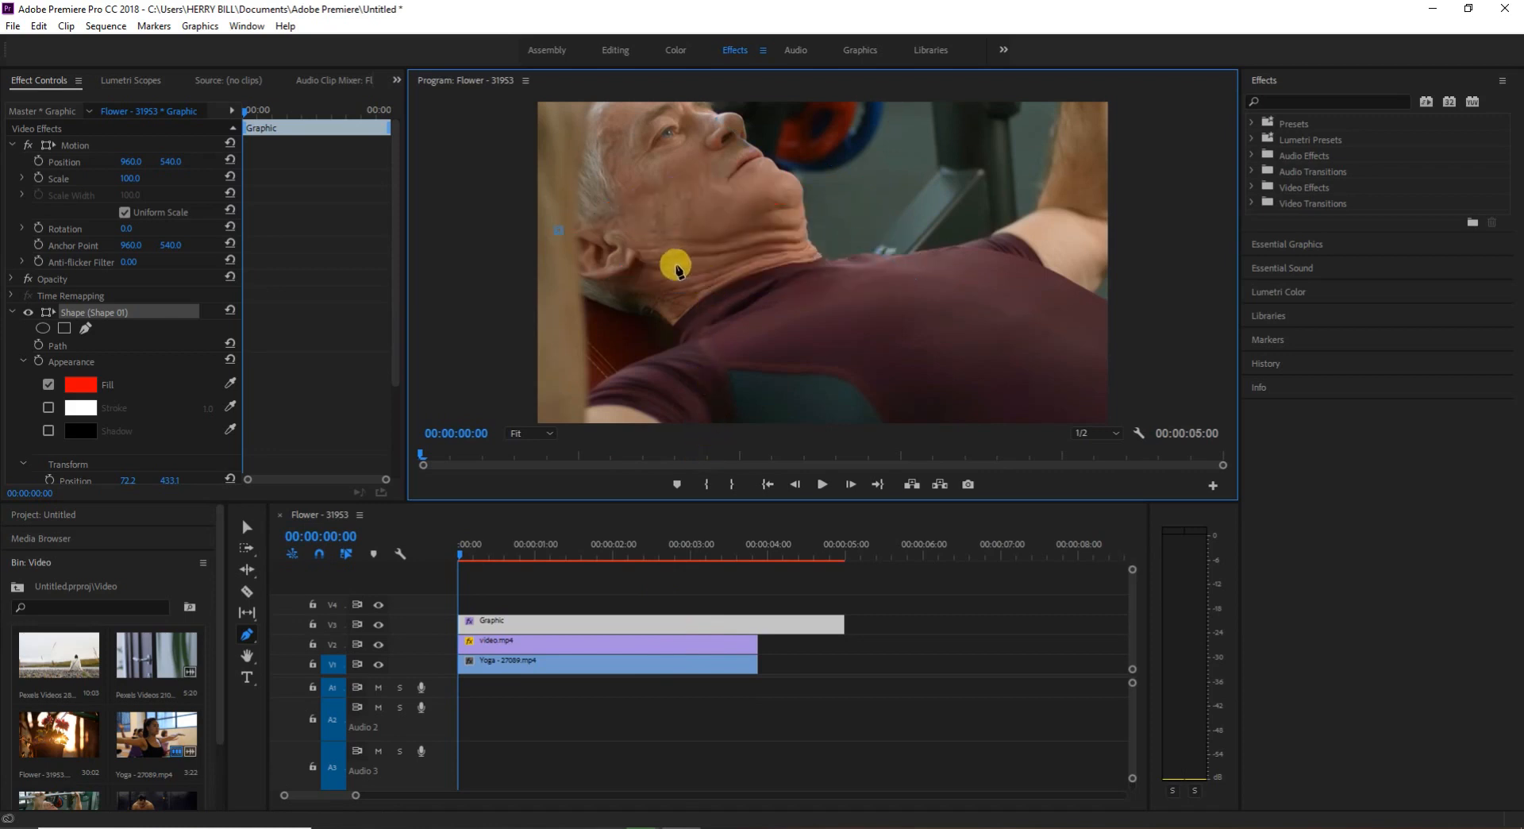
key("ctrl+z")
Draw a closed four-point curved shape with the Pen tool over the man's neck and shoulder
left_click(604, 295)
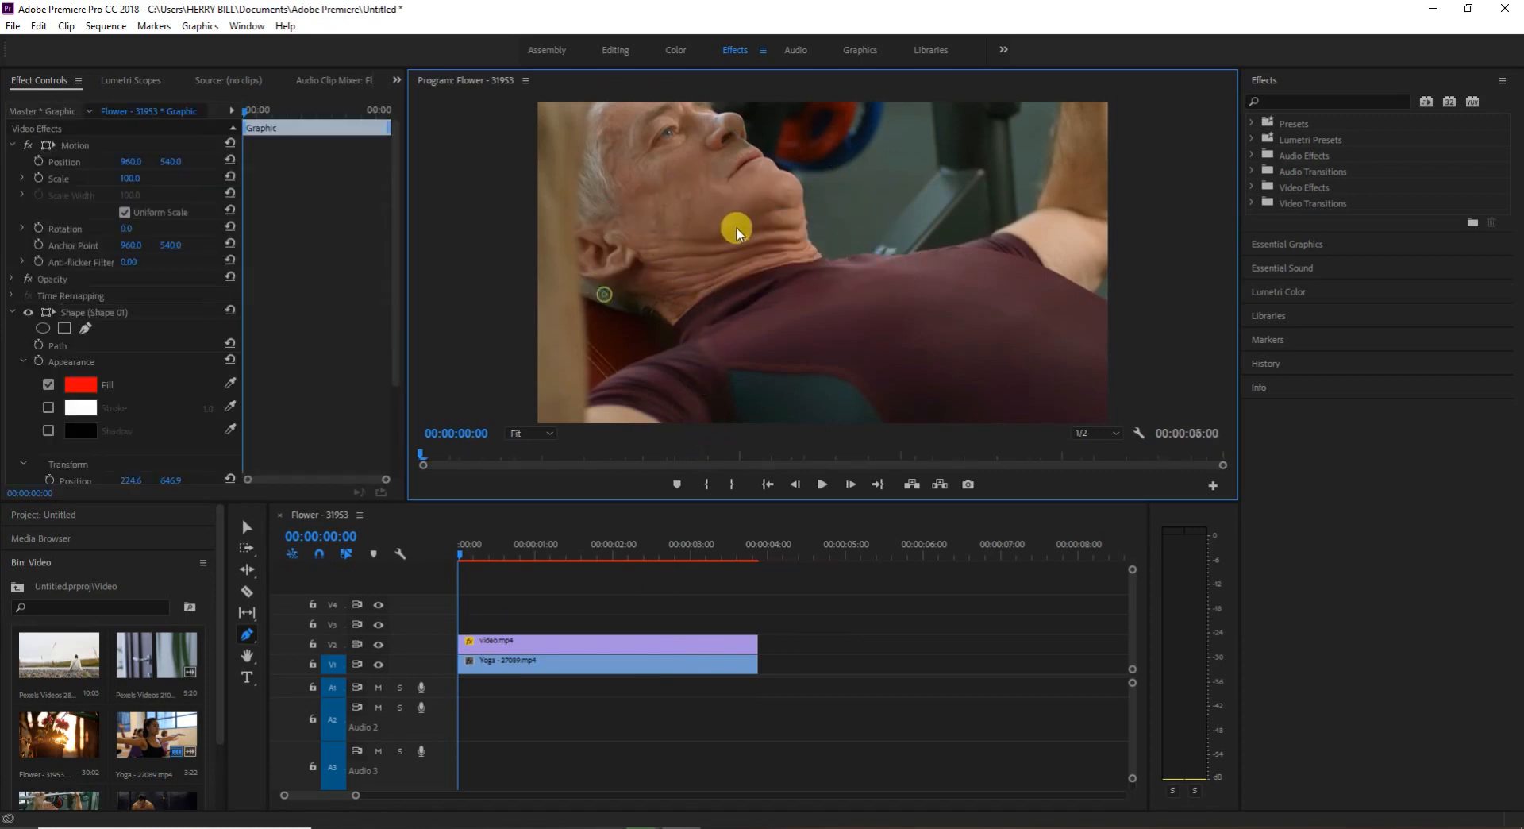
left_click_drag(797, 240, 936, 292)
left_click_drag(769, 346, 731, 327)
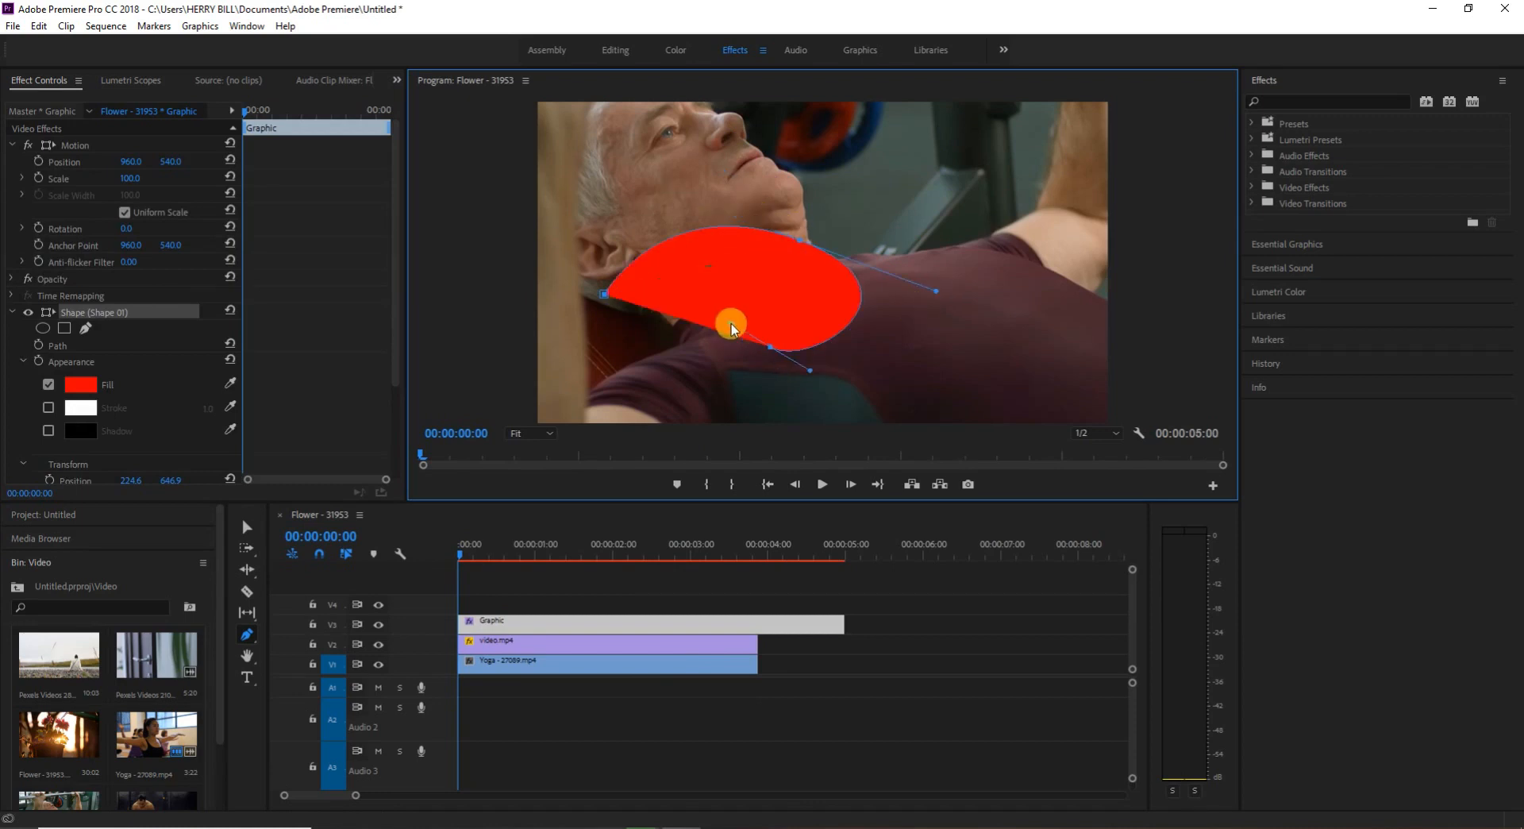
left_click_drag(604, 365, 594, 321)
left_click(603, 295)
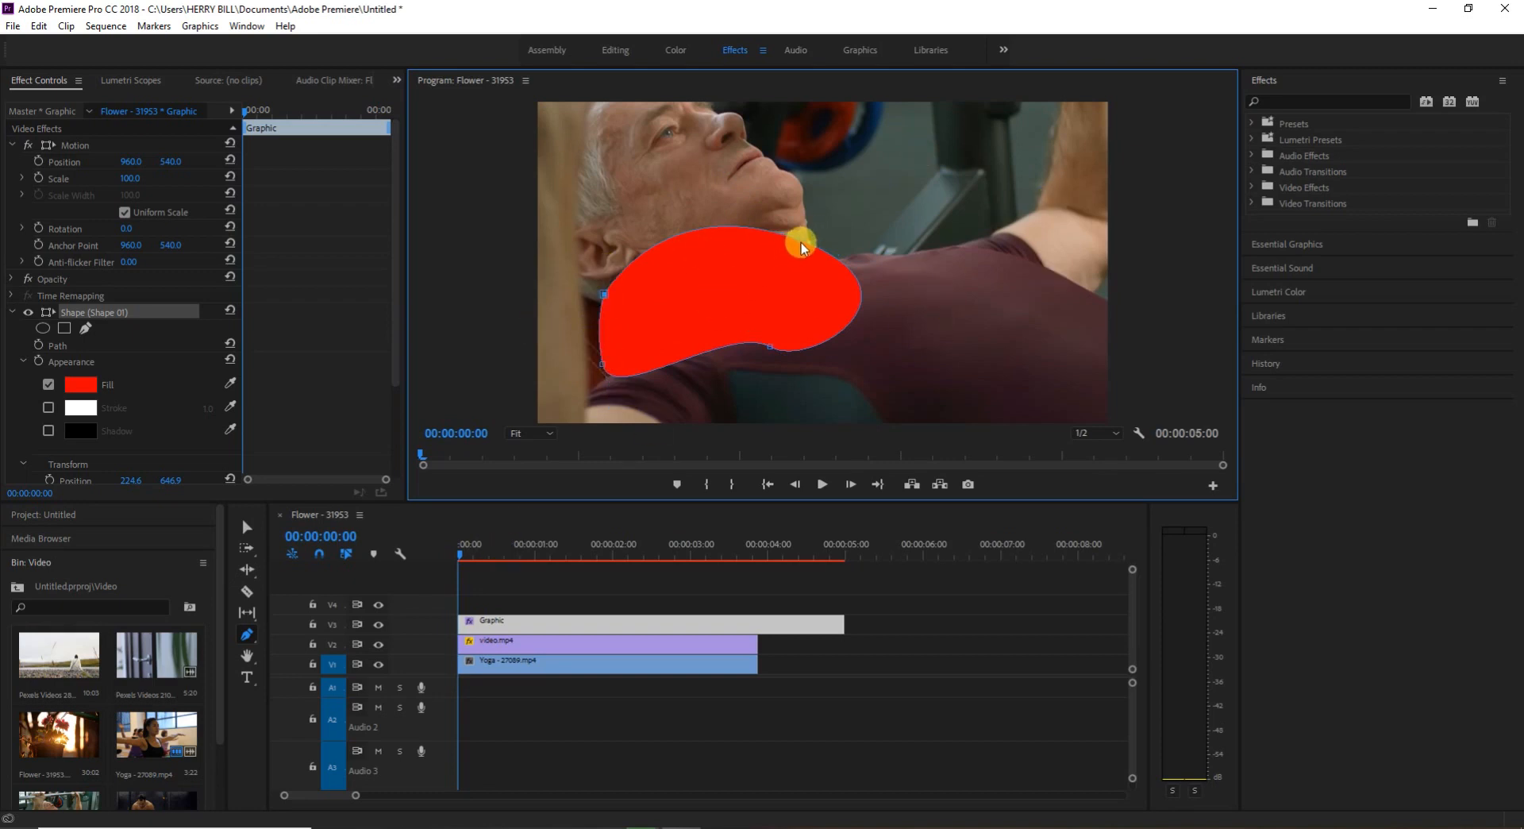
Round out the curved shape by moving its upper anchor point up and reshaping its lower points and curves
left_click_drag(798, 238, 753, 198)
left_click_drag(765, 355, 706, 376)
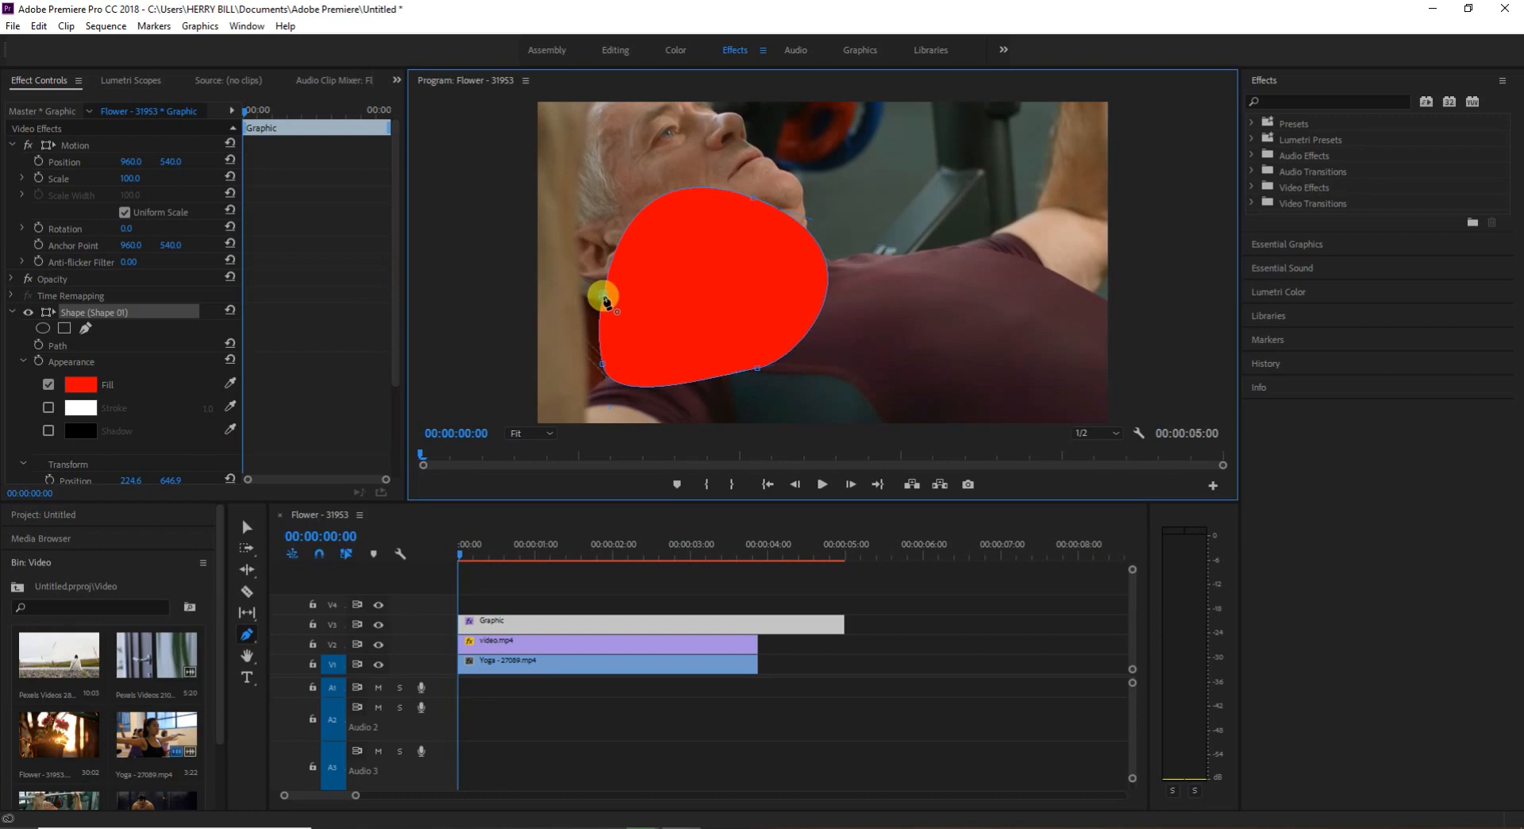
left_click(605, 297)
left_click_drag(602, 365, 612, 393)
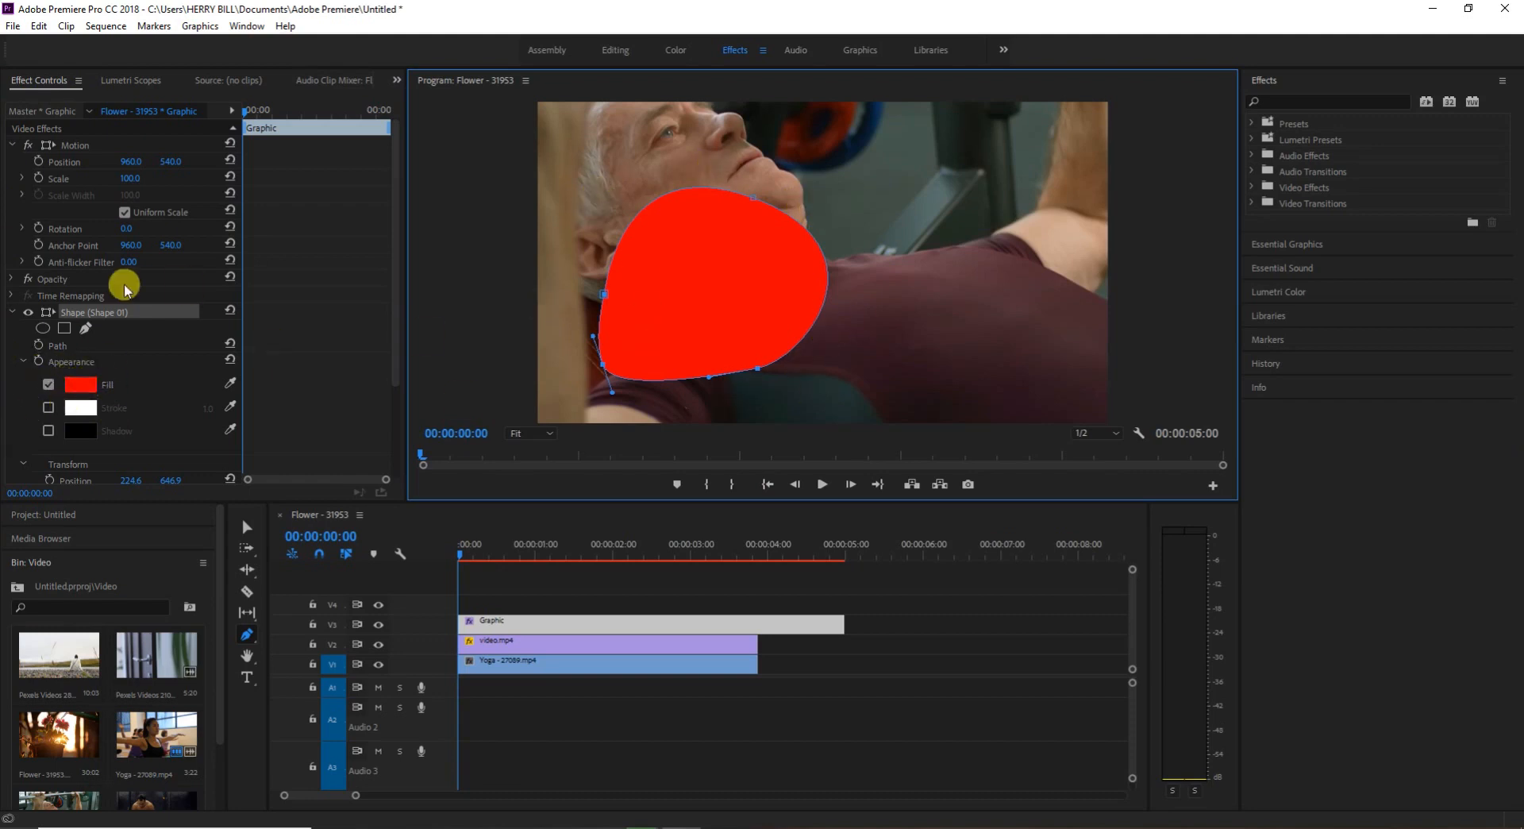
Set the curved shape's fill colour to dark olive green
left_click(79, 384)
left_click(694, 394)
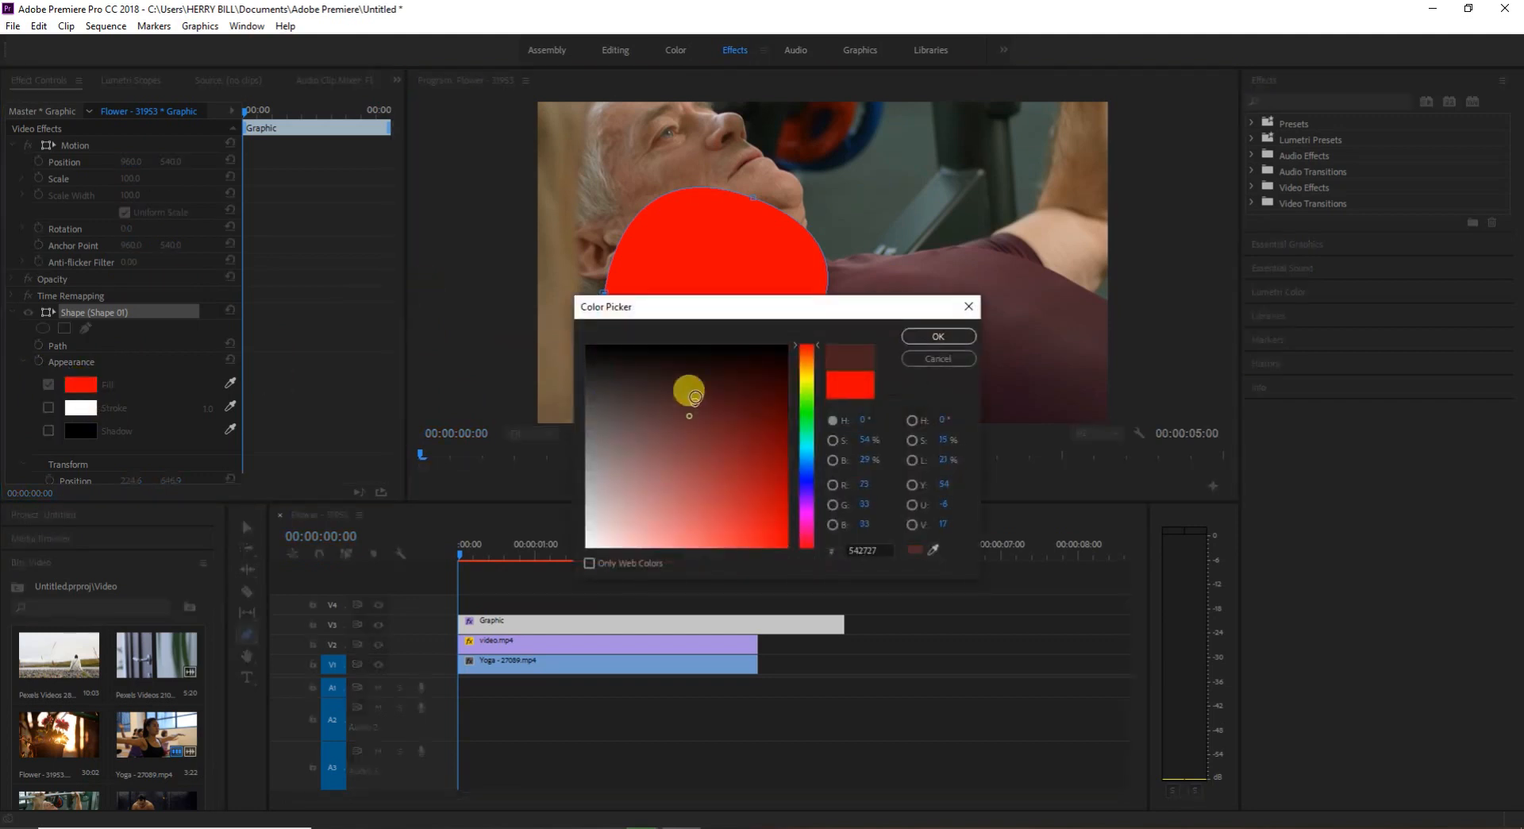
left_click(777, 465)
left_click(806, 397)
left_click(806, 378)
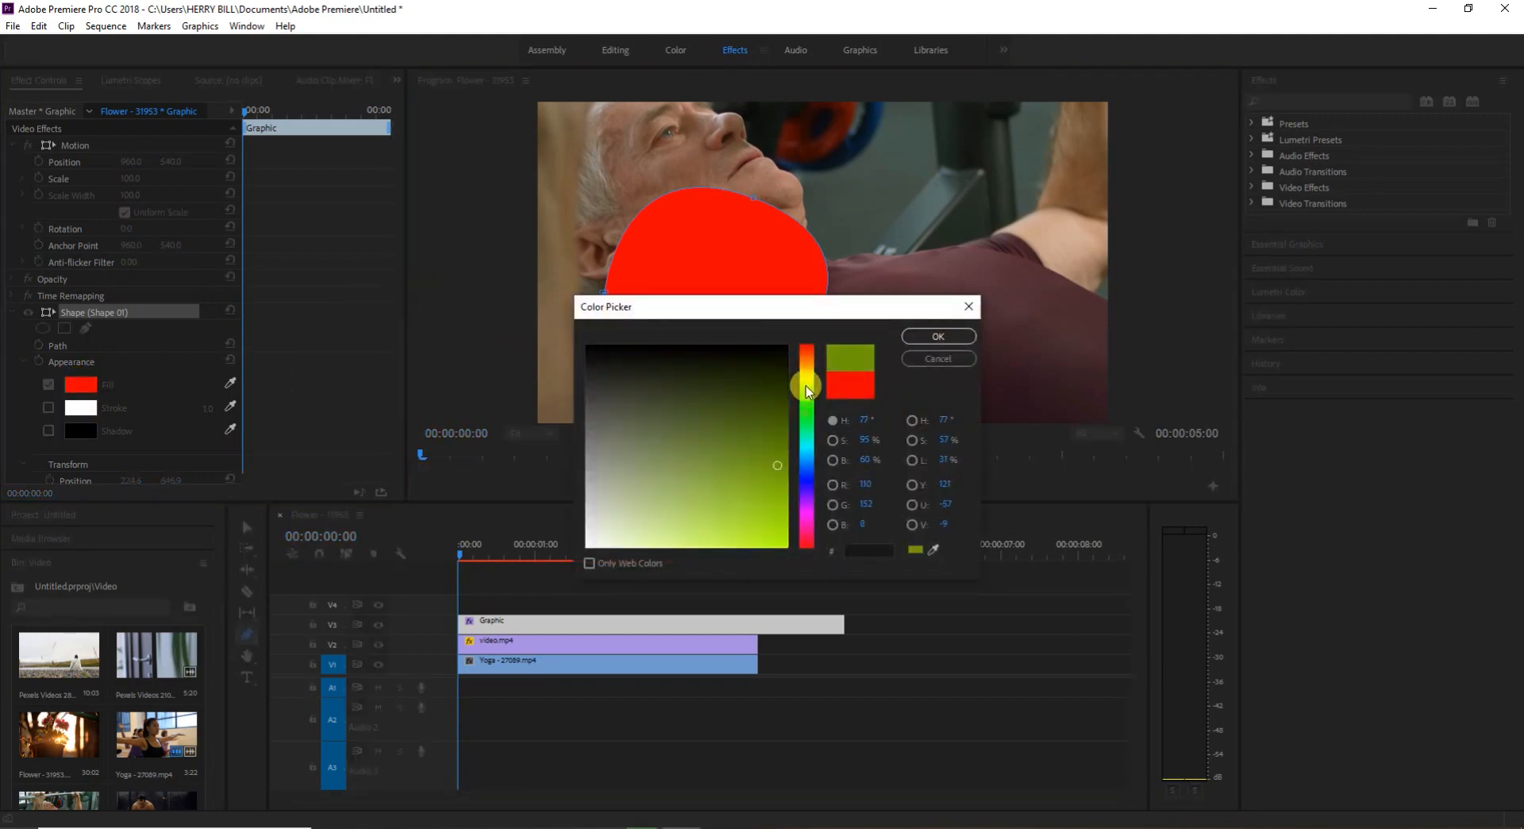
left_click(765, 431)
left_click(939, 336)
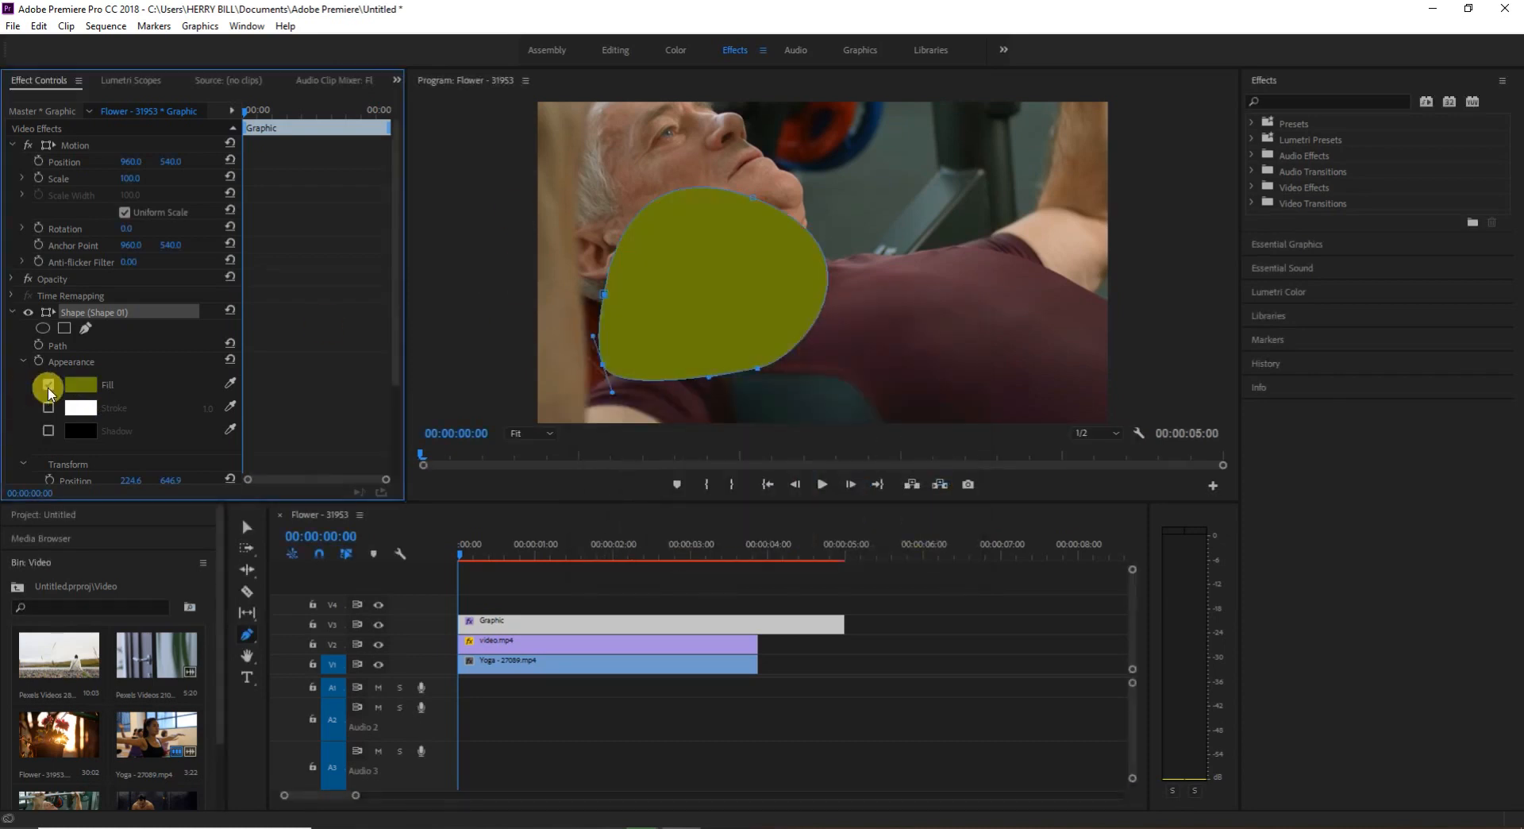
Enable the shape's shadow with opacity about 27%, distance about 140.2 and blur 250
scroll(52, 405, "down", 3)
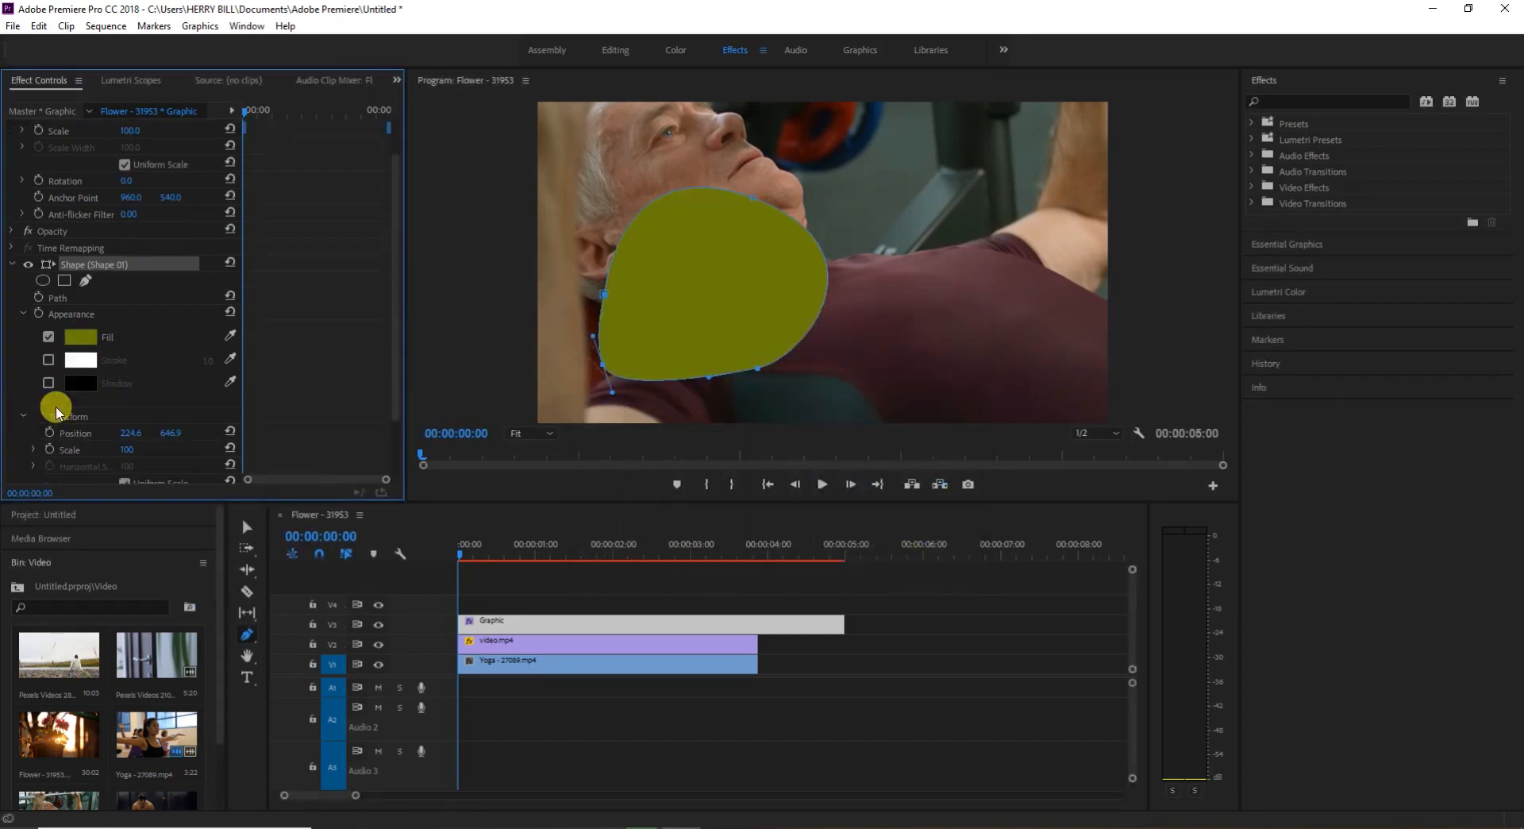
left_click(49, 328)
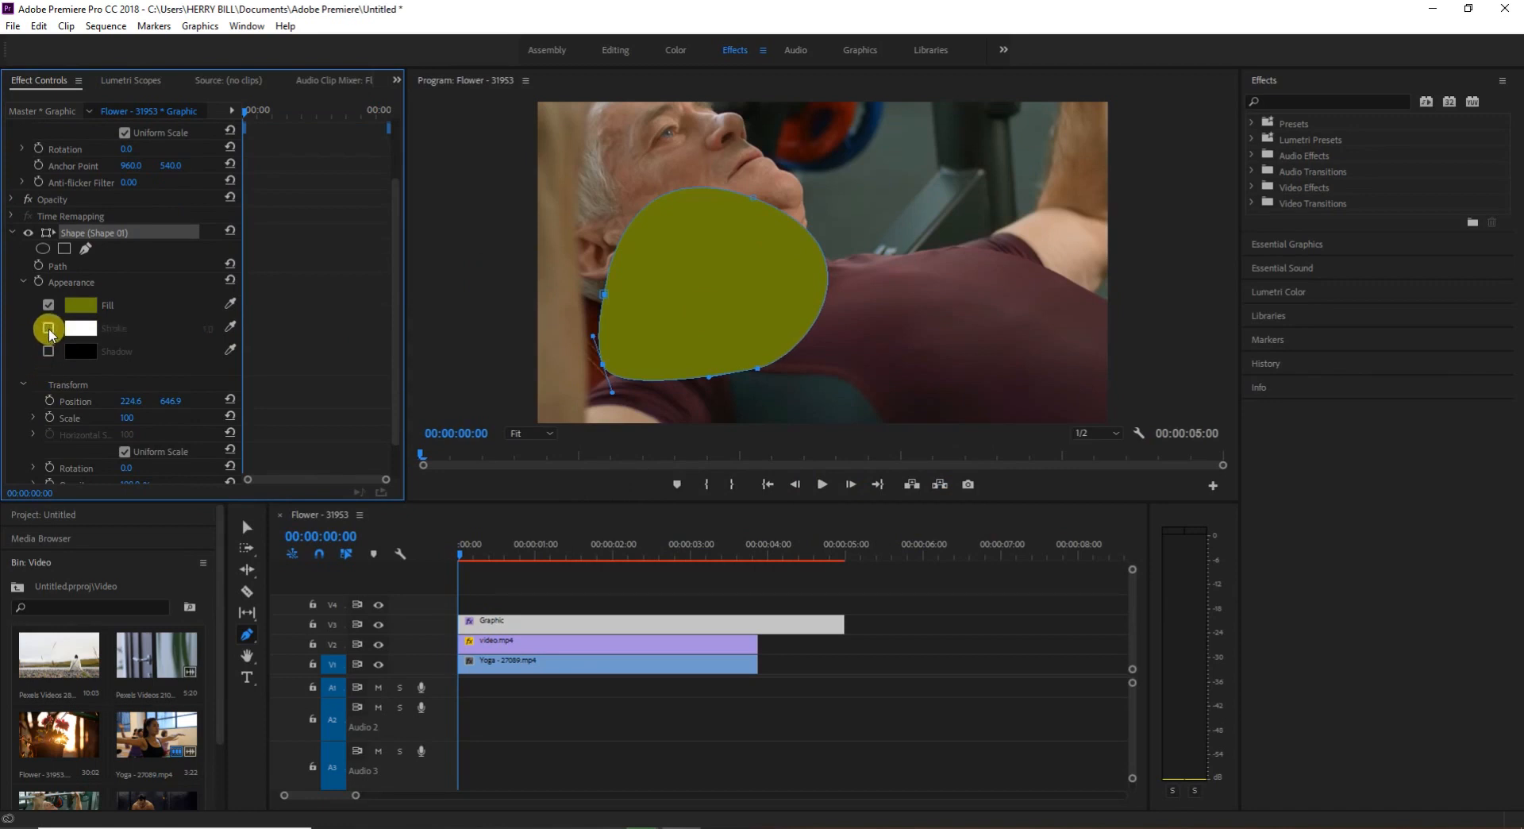
scroll(45, 353, "down", 2)
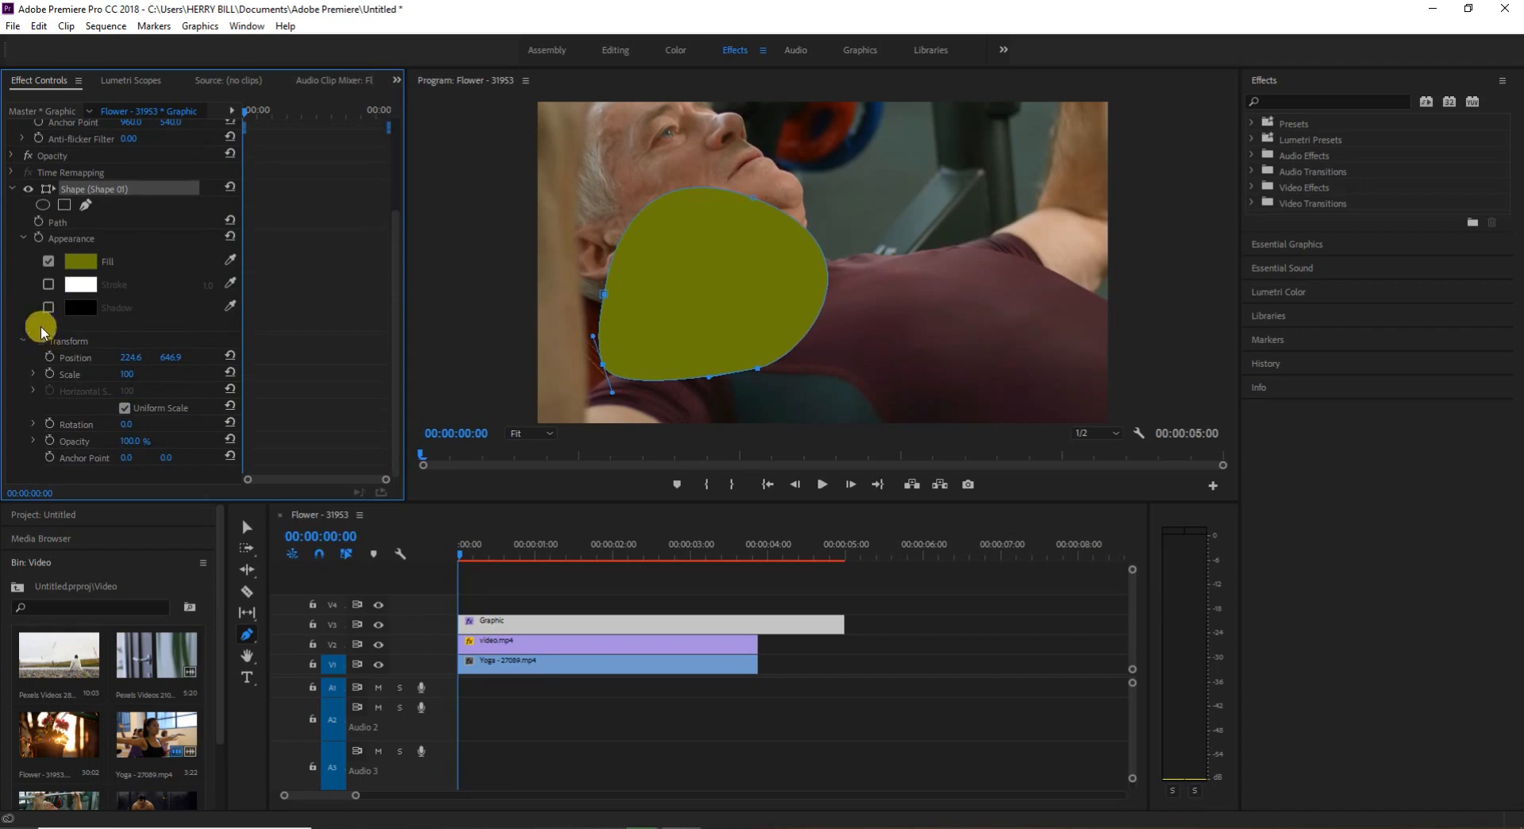
left_click(46, 313)
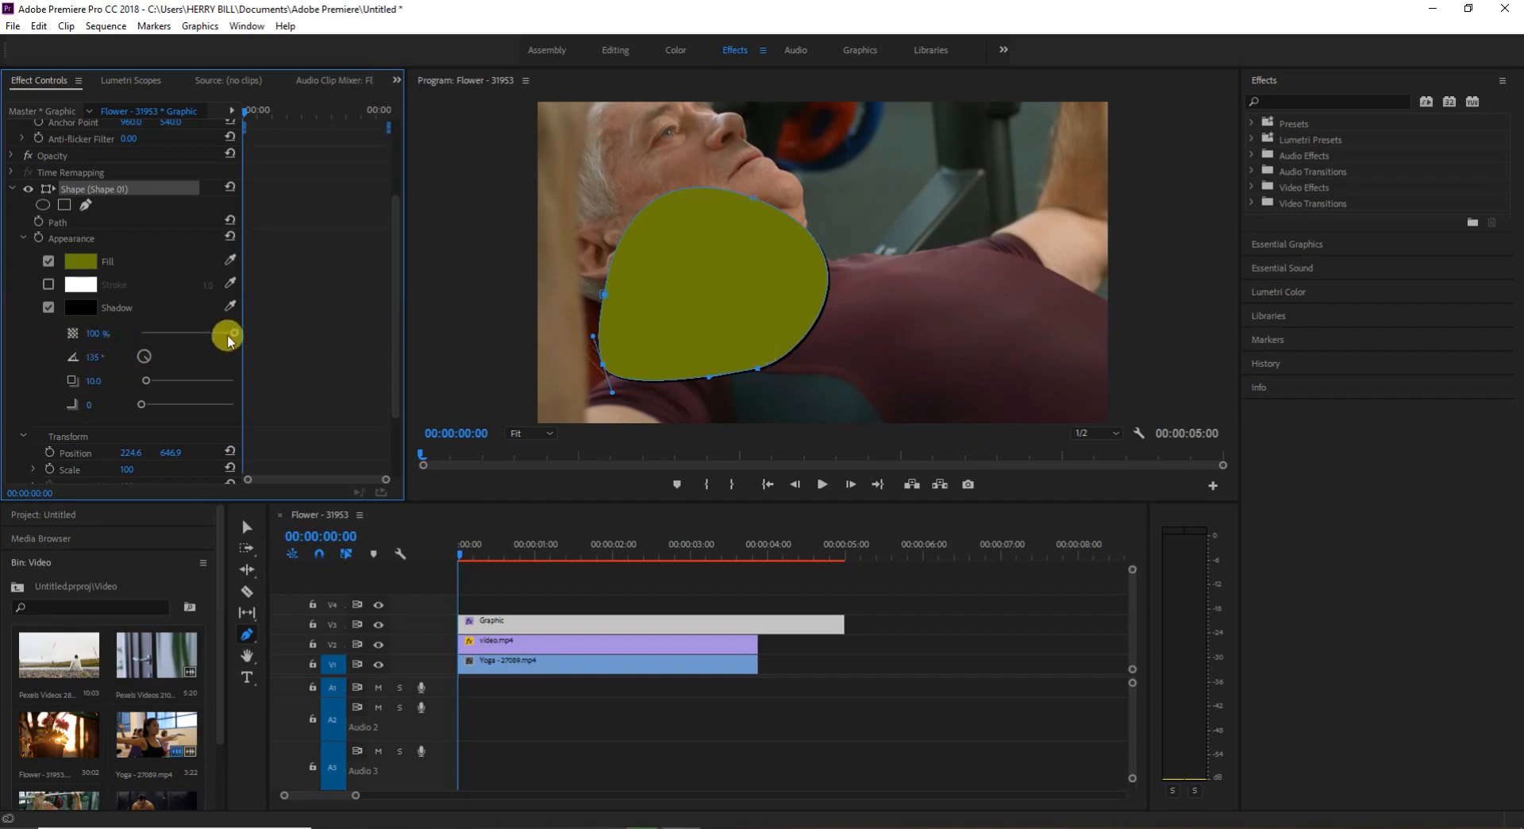
left_click_drag(232, 336, 180, 342)
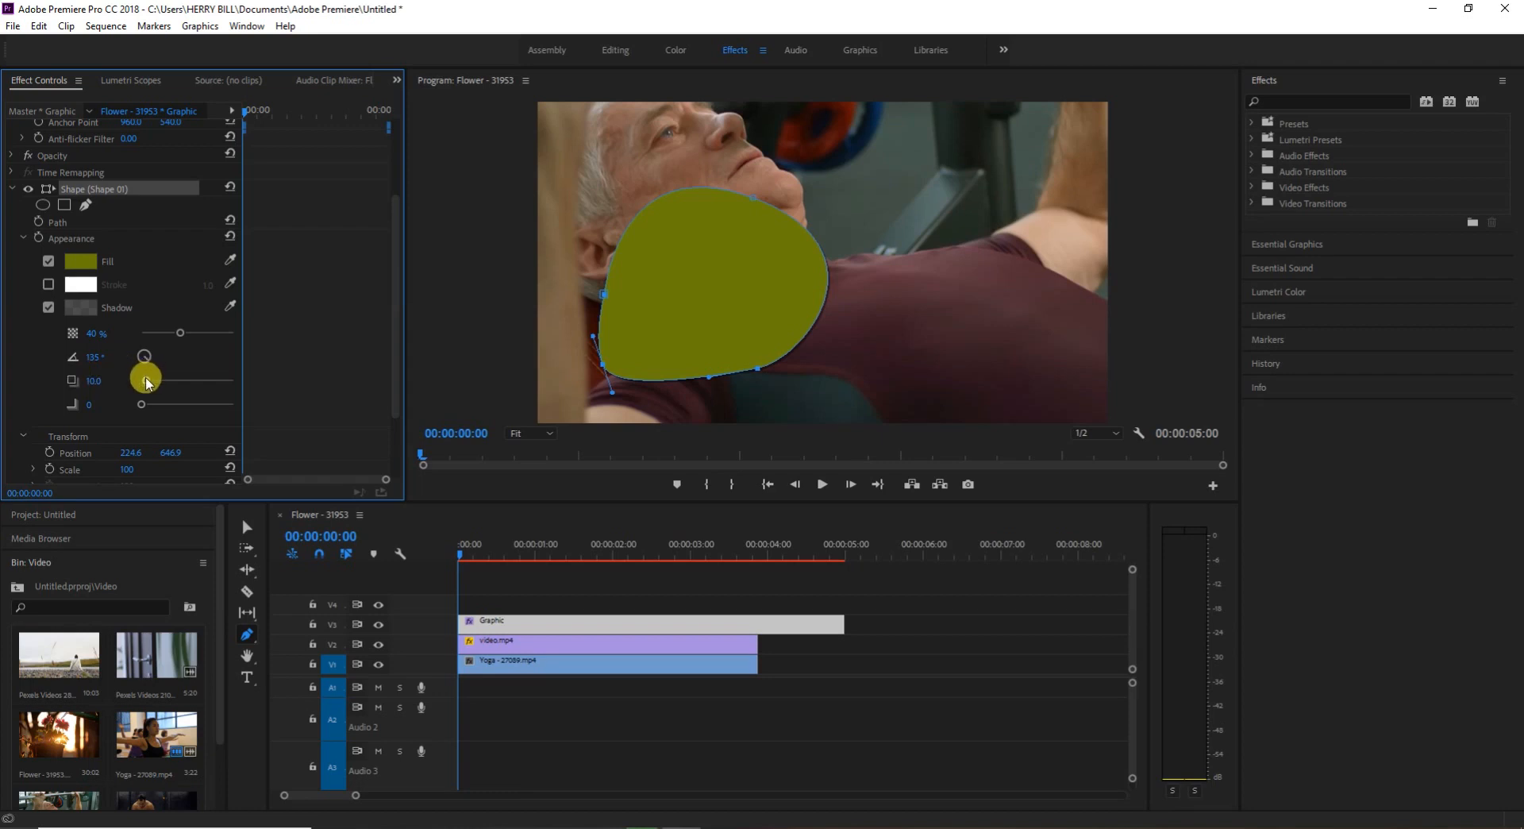
left_click_drag(153, 383, 264, 385)
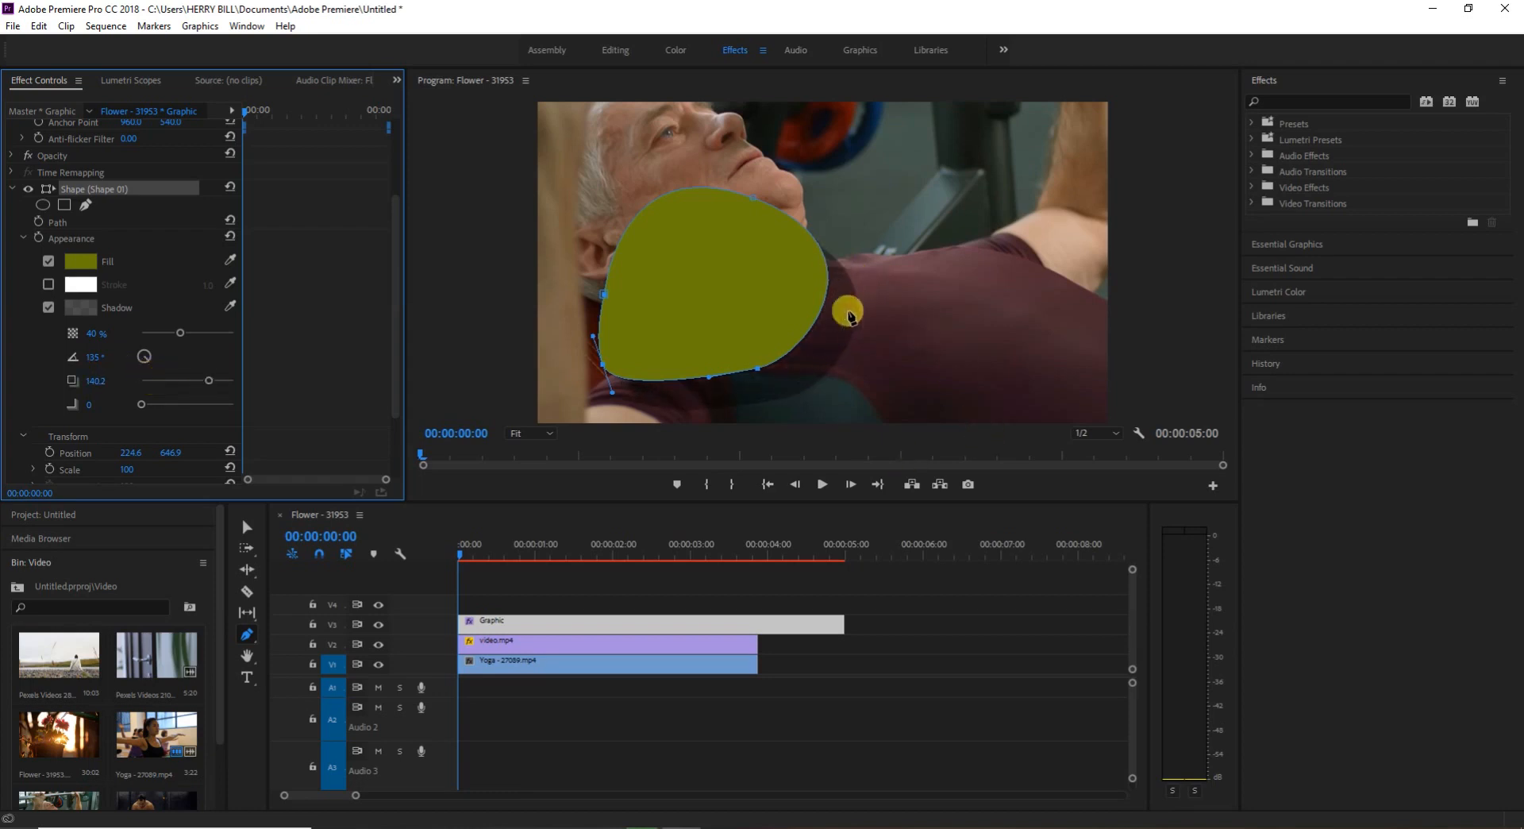
mouse_move(181, 336)
left_mouse_down()
mouse_move(236, 331)
mouse_move(144, 334)
mouse_move(166, 332)
left_mouse_up()
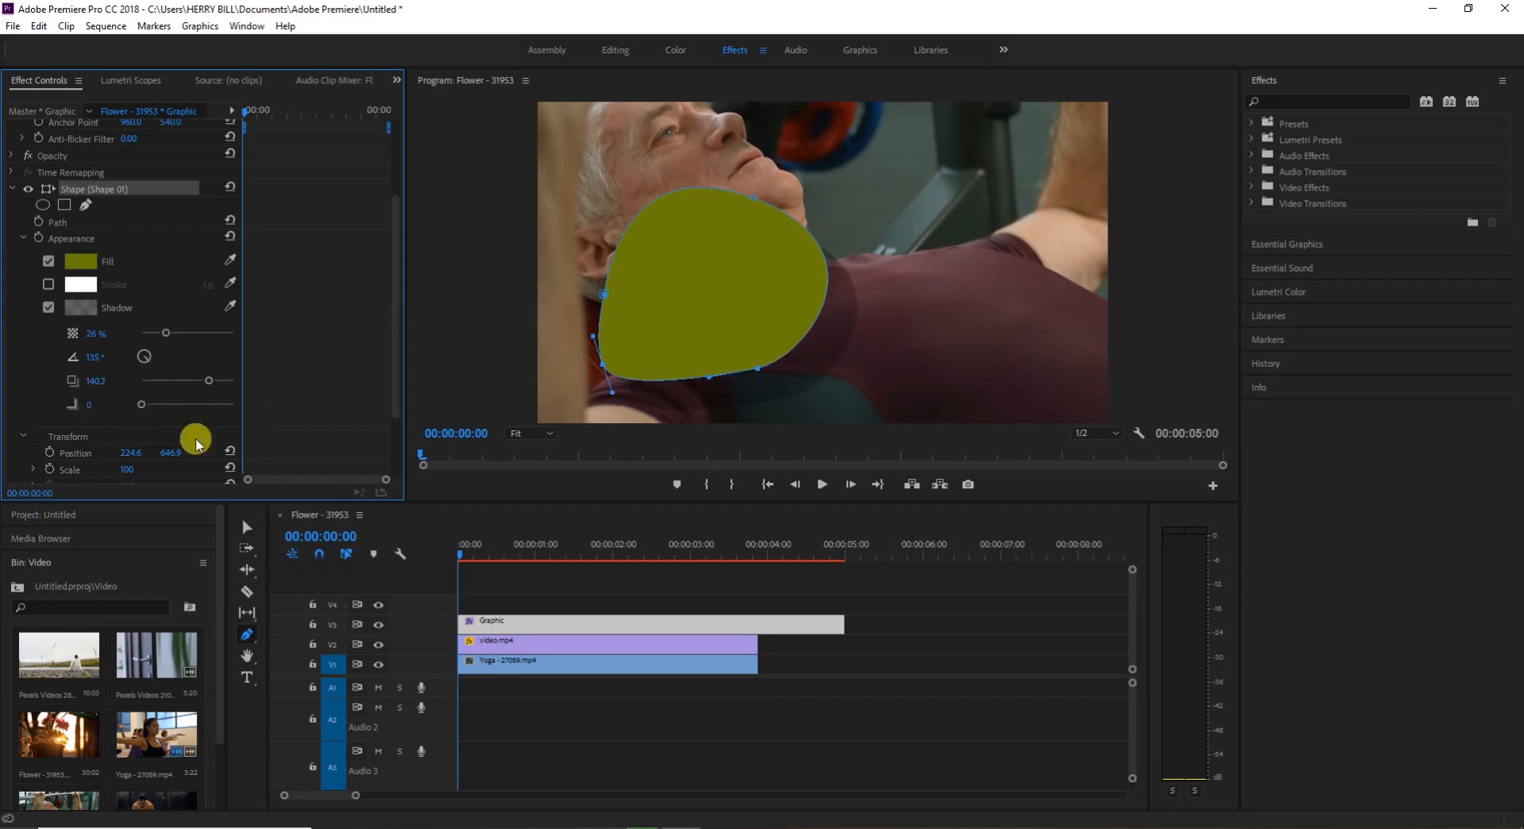
left_click_drag(151, 410, 243, 411)
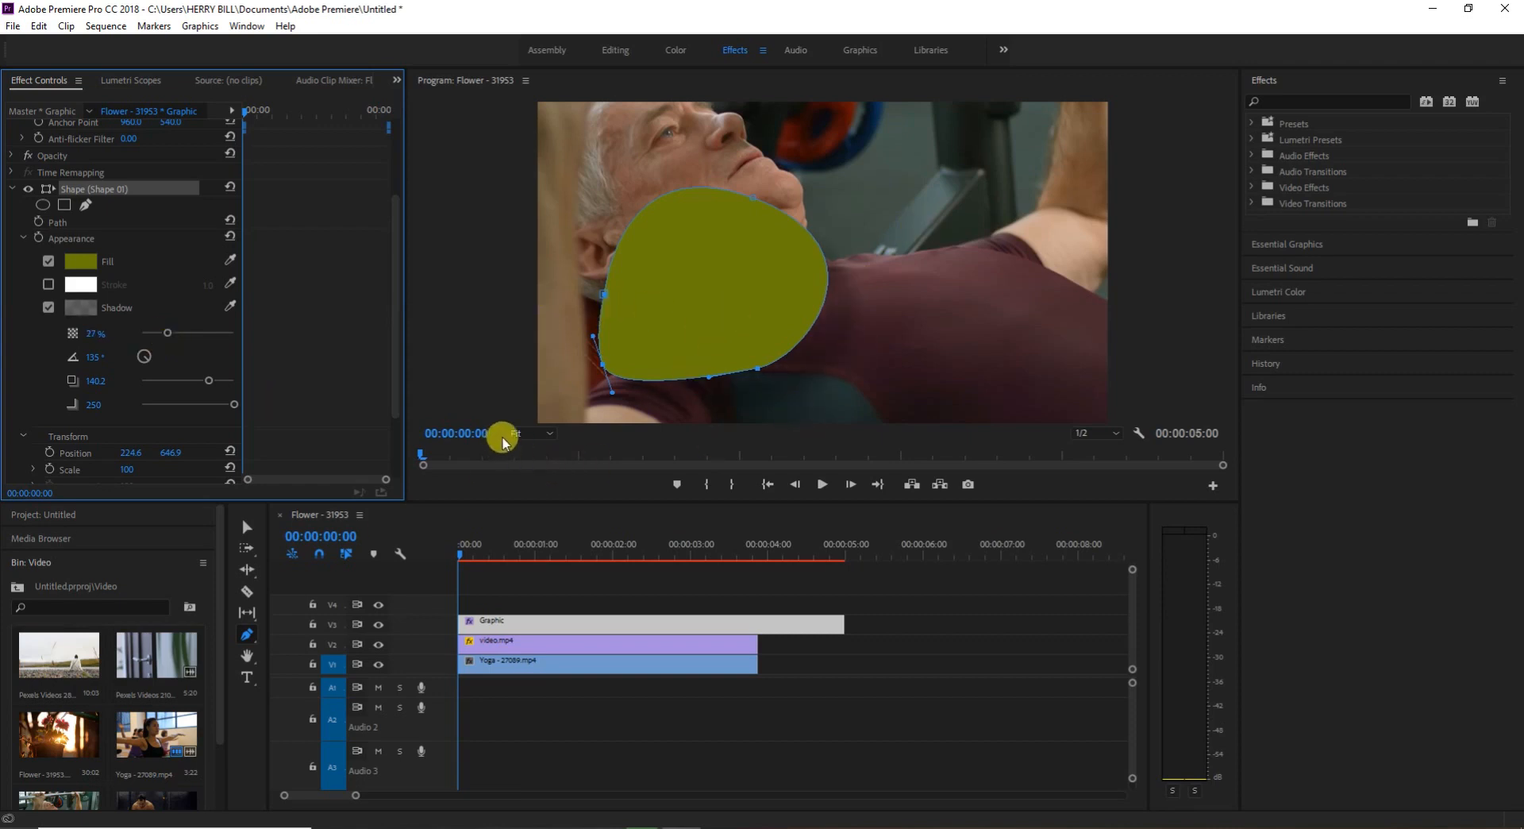
Delete the Graphic clip from track V3 using the Selection tool
left_click(247, 526)
left_click(611, 620)
key("Delete")
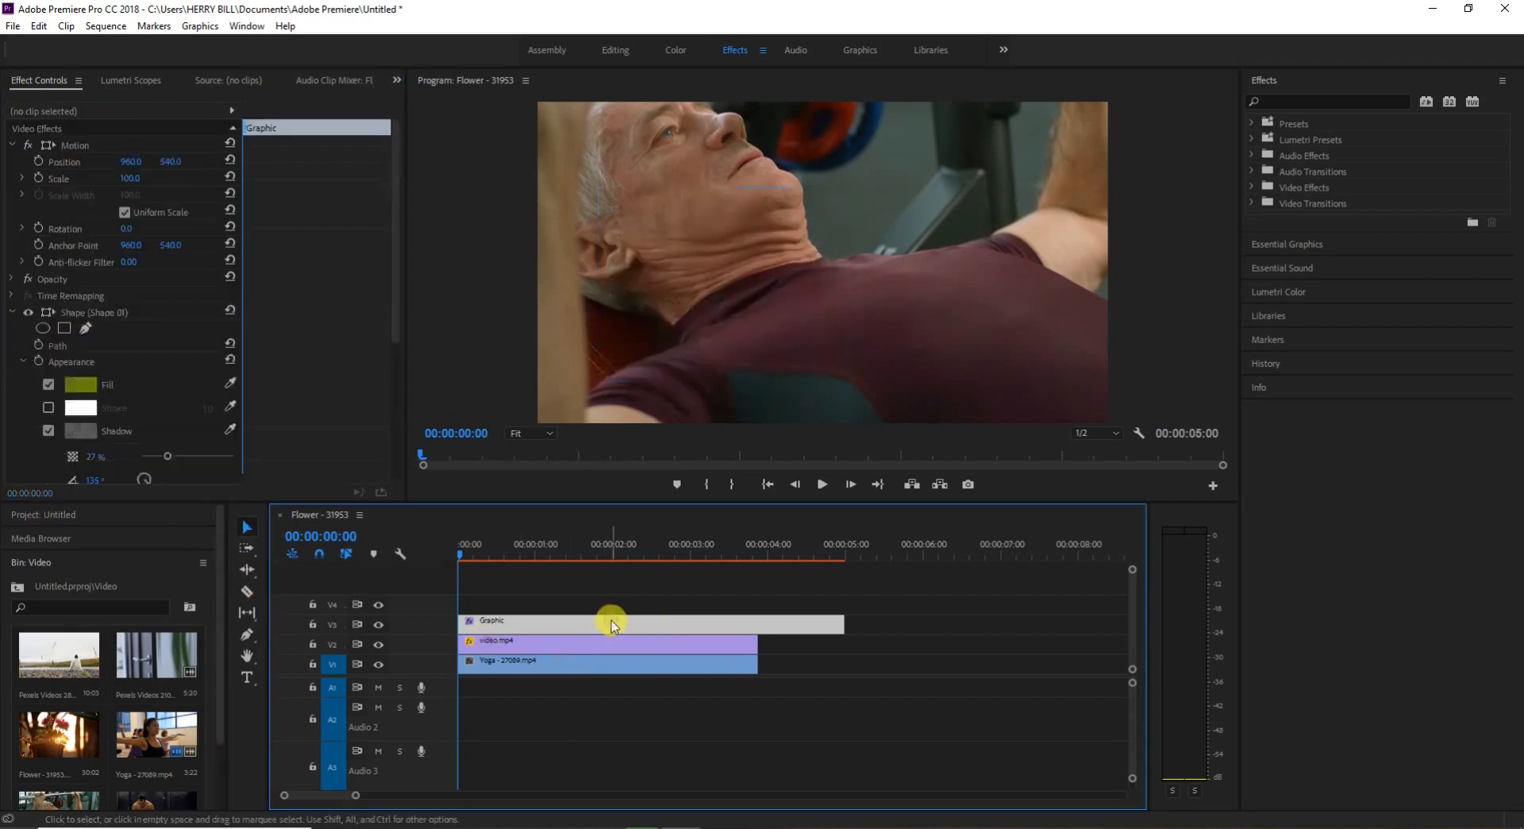
Draw a wide, thin rectangle across the lower part of the video frame with the Rectangle tool
left_click(247, 634)
left_click_drag(247, 638, 311, 646)
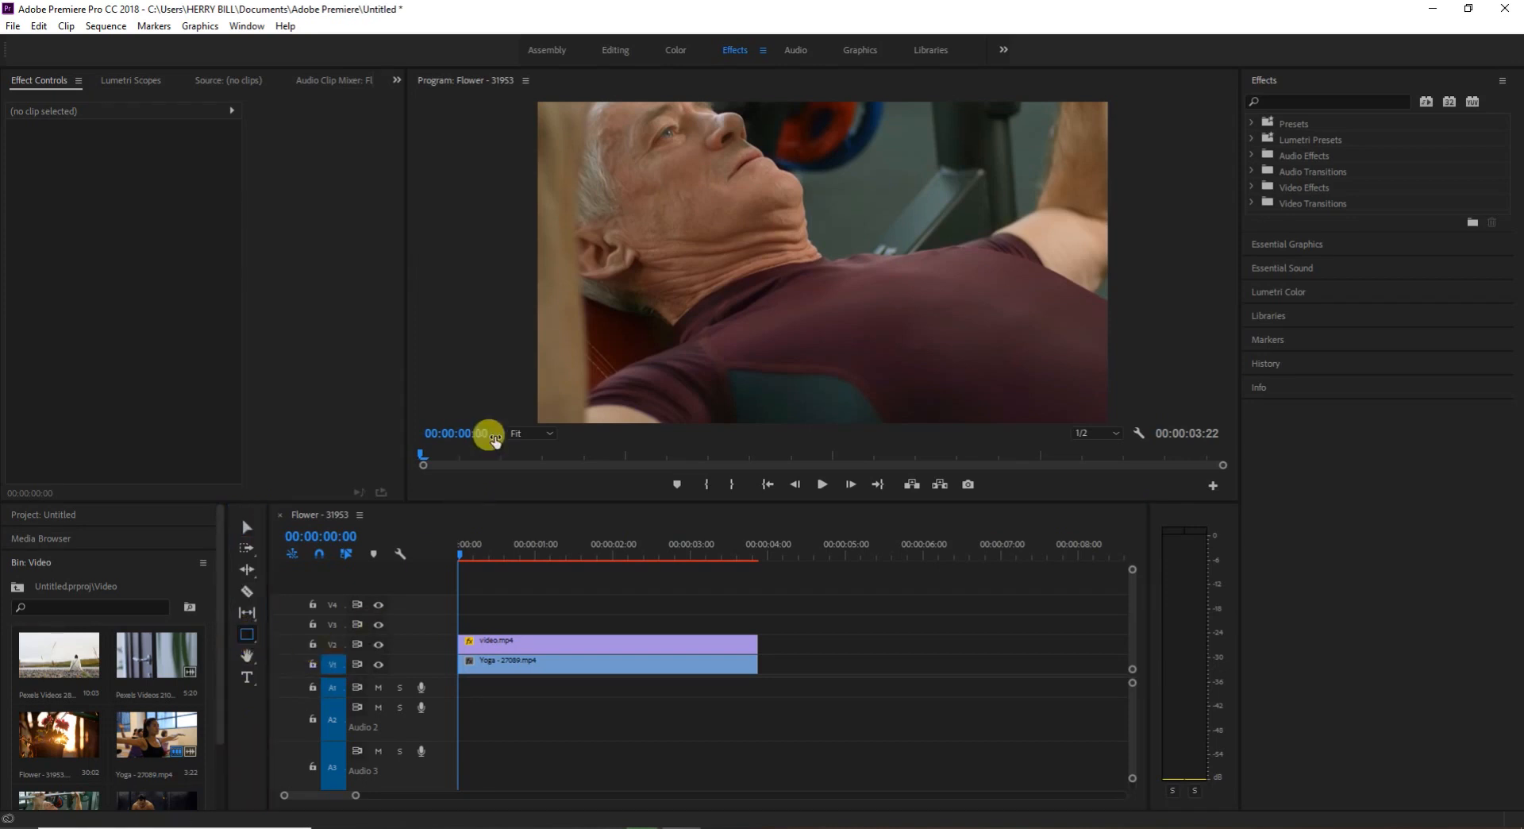
left_click_drag(552, 345, 1083, 397)
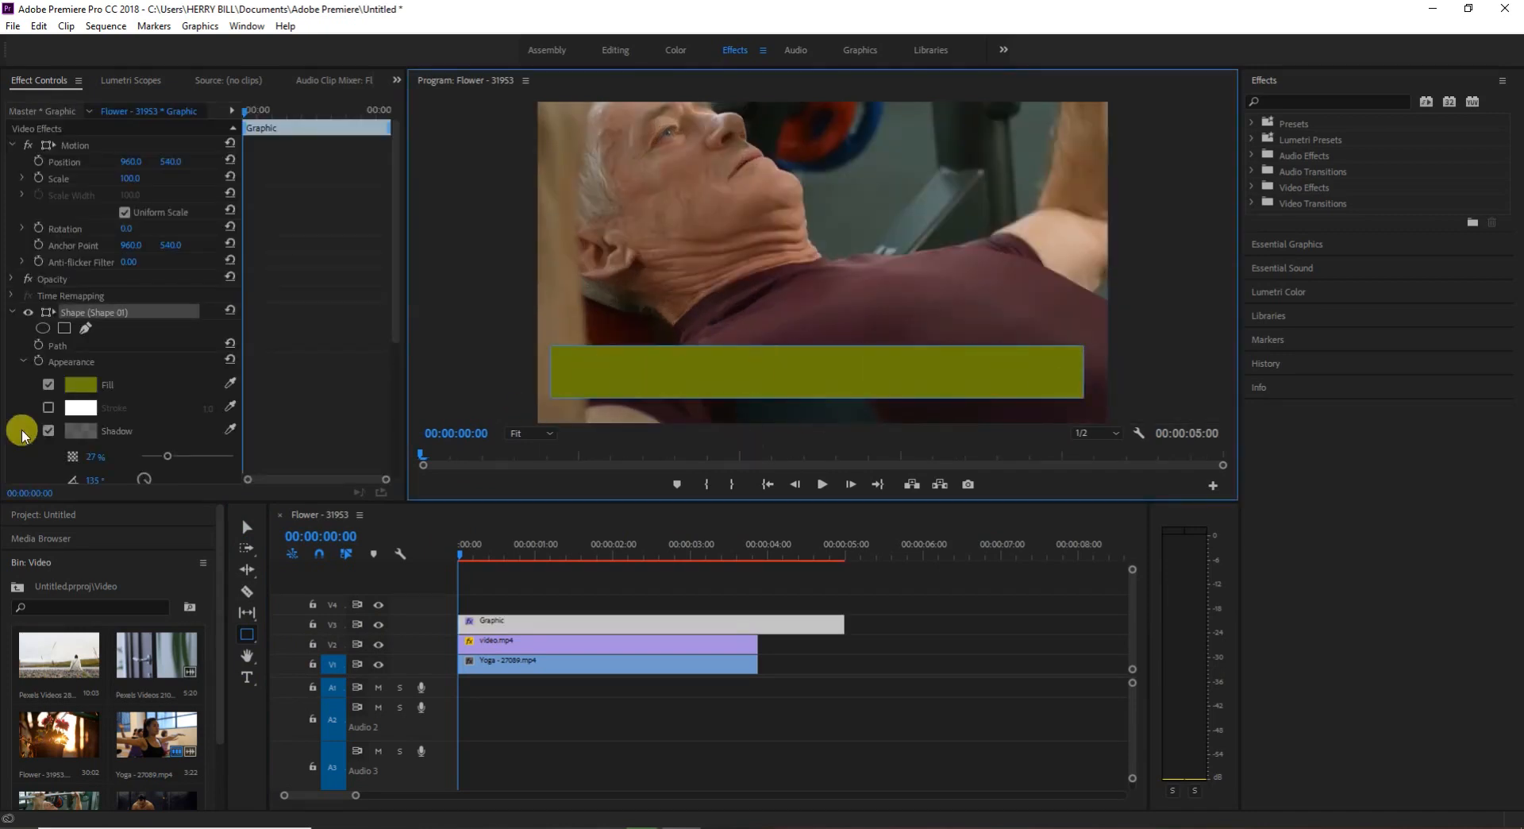
Set the rectangle's fill colour to bright yellow, DEFF07
scroll(99, 399, "down", 2)
left_click(80, 337)
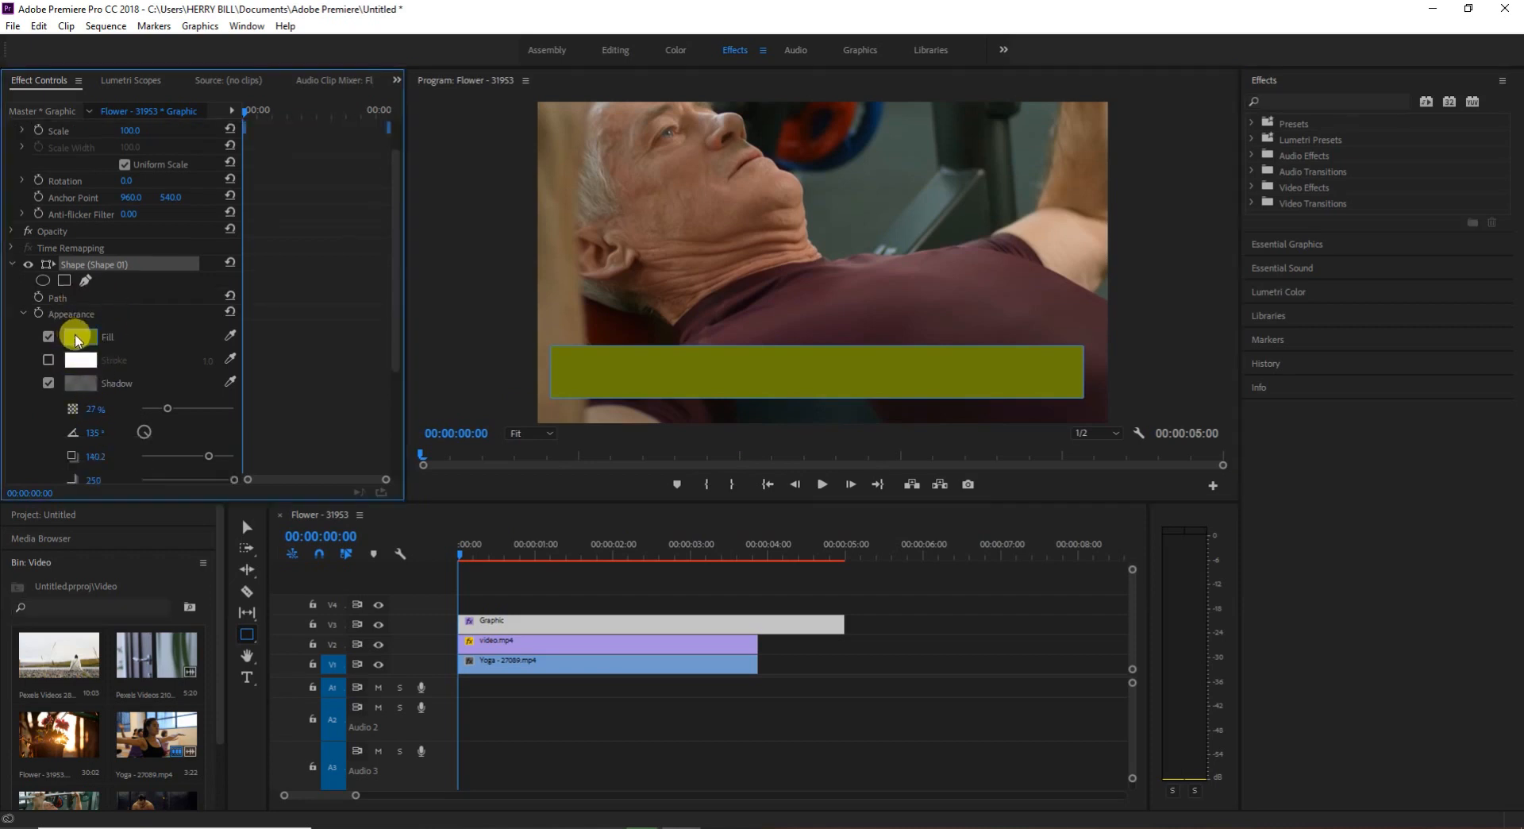
left_click(656, 408)
left_click(782, 544)
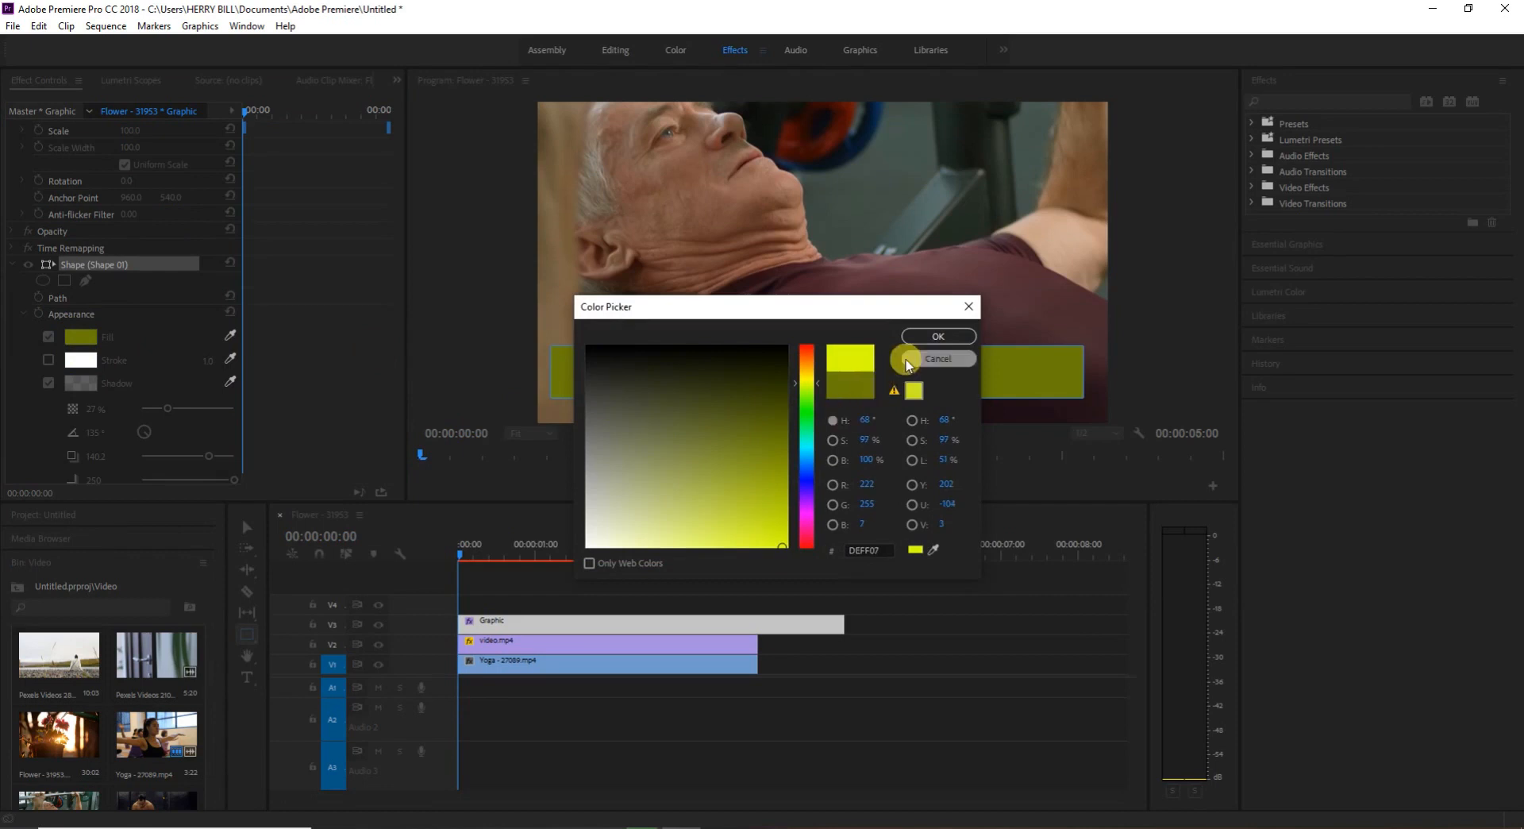
left_click(928, 336)
left_click(51, 385)
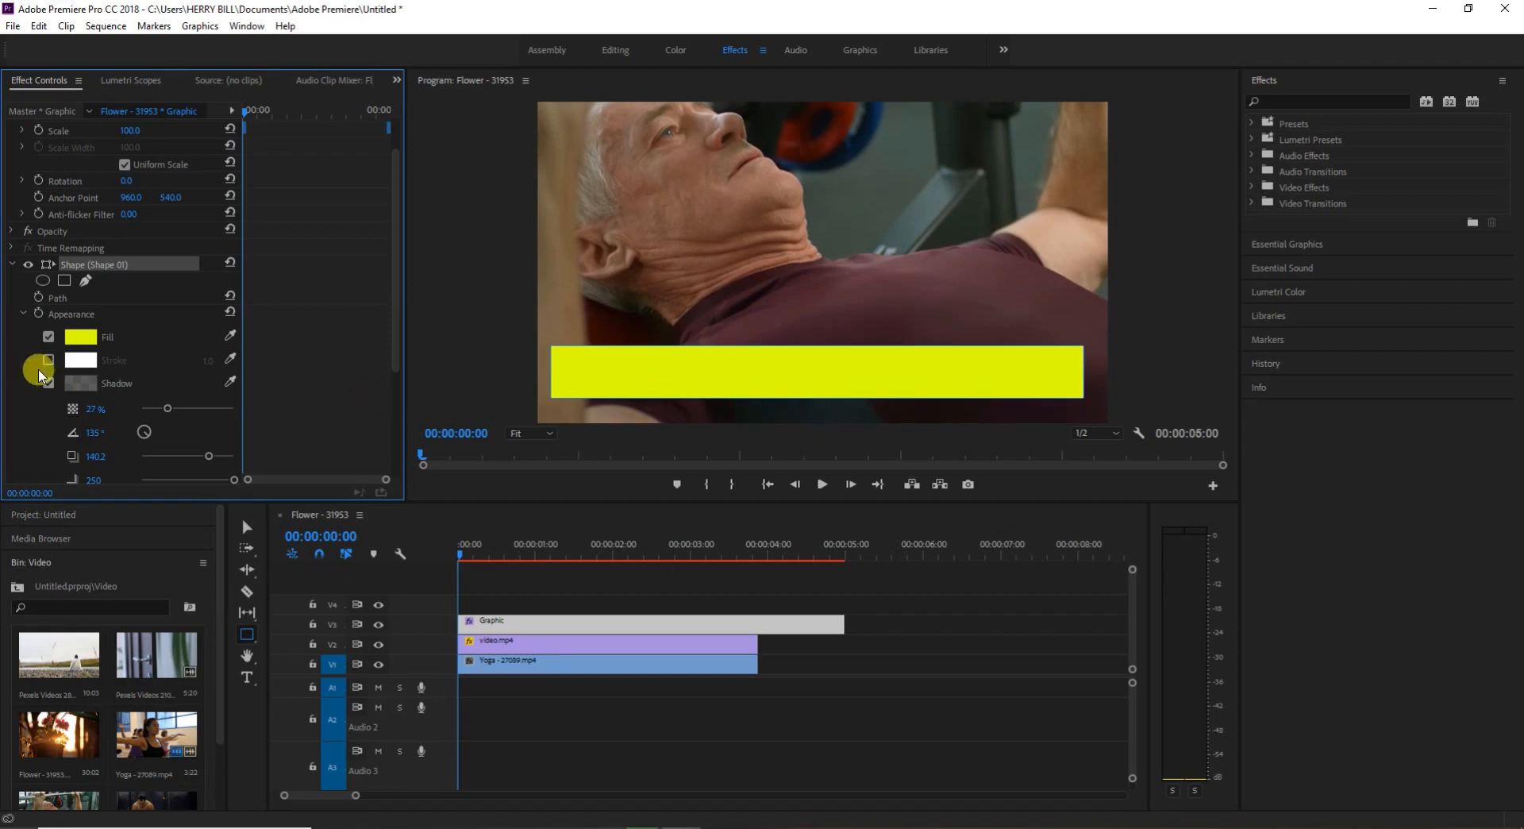
Turn off the rectangle's shadow and start keyframing its Appearance at 00:00:00:00
left_click(48, 383)
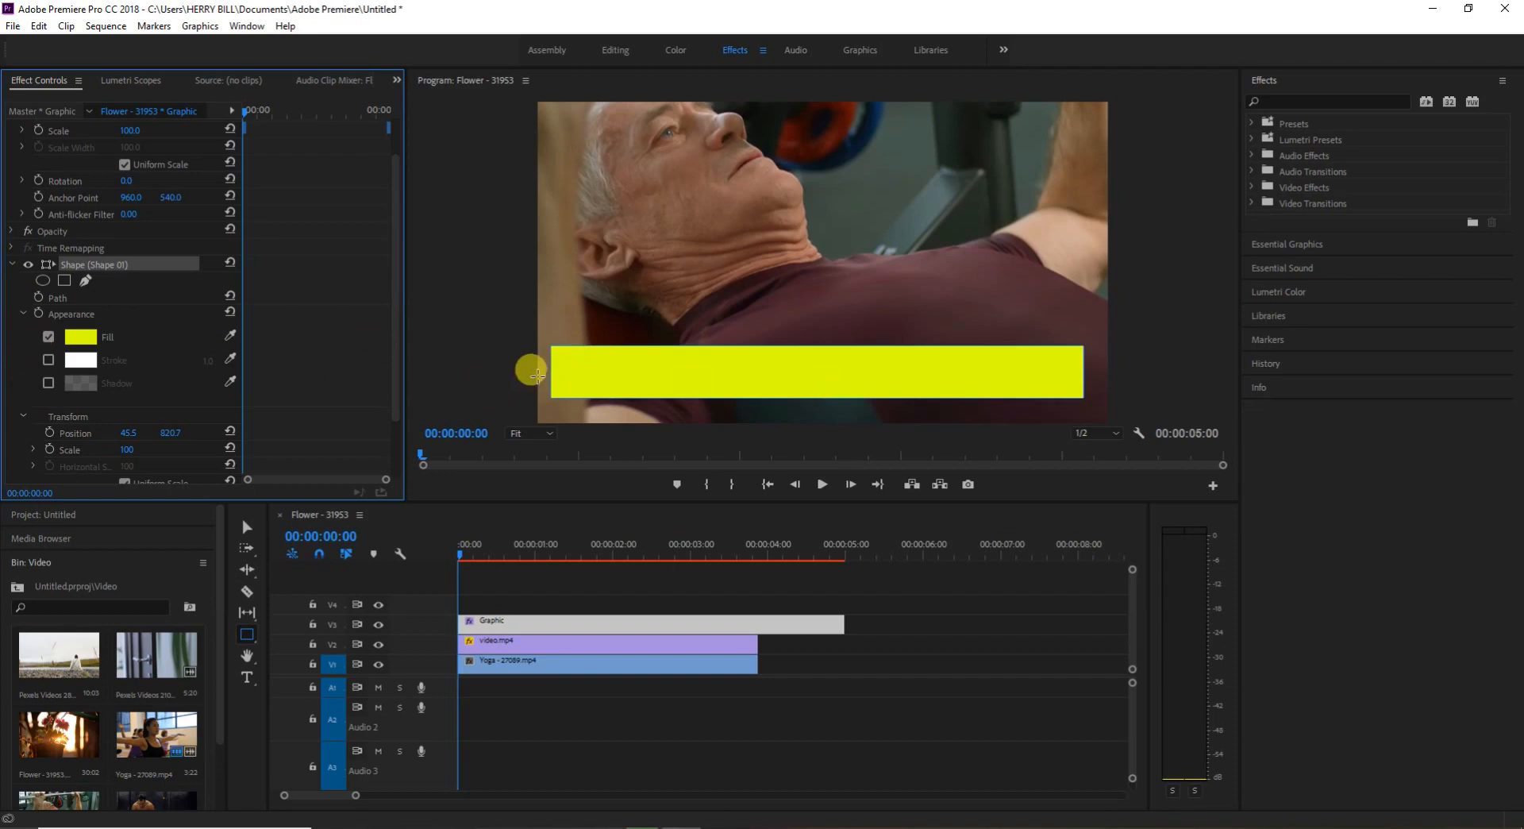
left_click(36, 313)
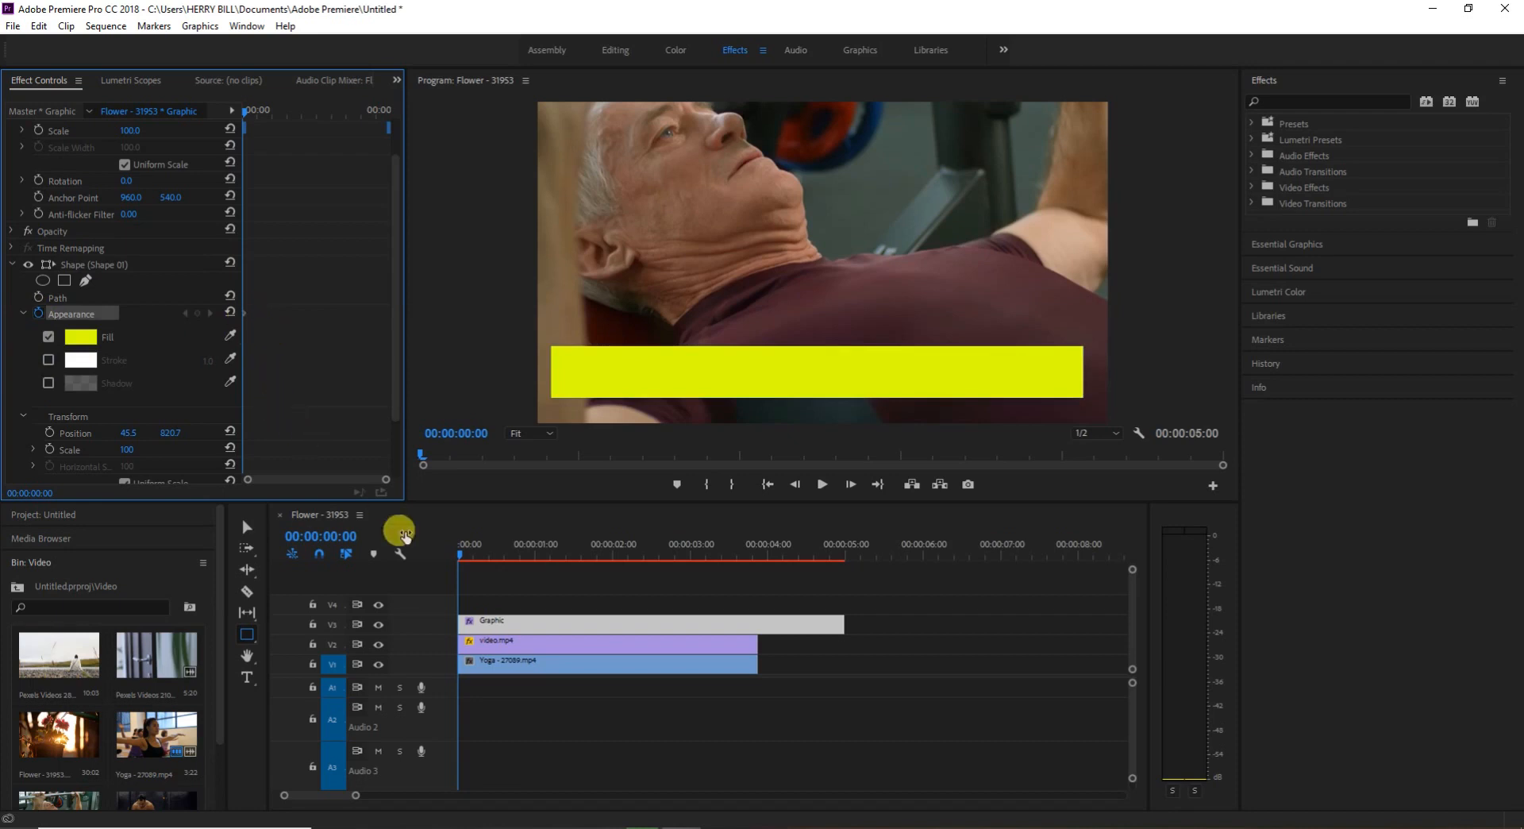
Keyframe the rectangle's fill colour to red, BE2626, at 00:00:00:24
left_click_drag(459, 555, 535, 567)
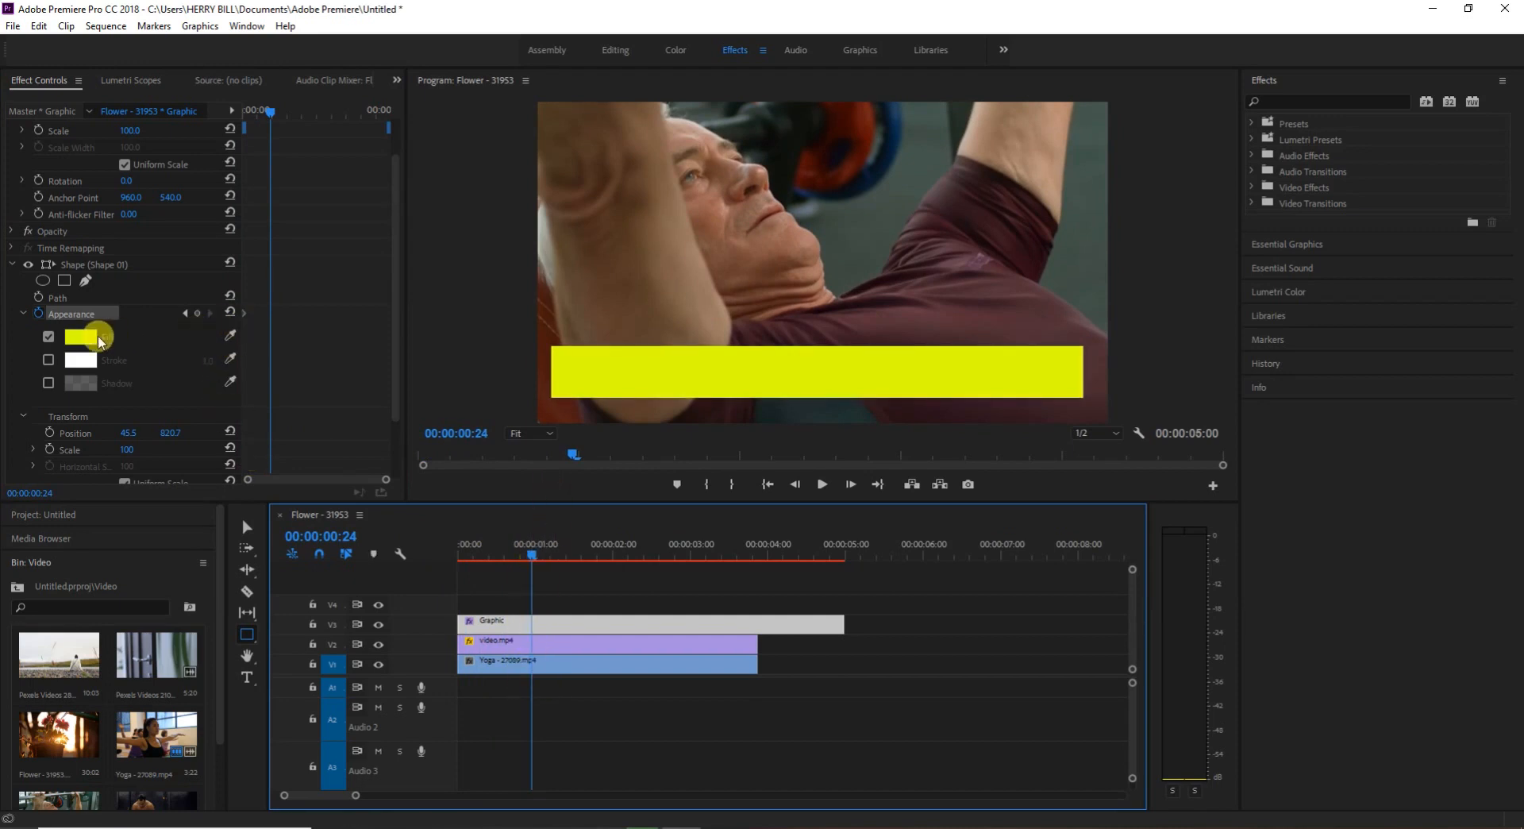
left_click(82, 338)
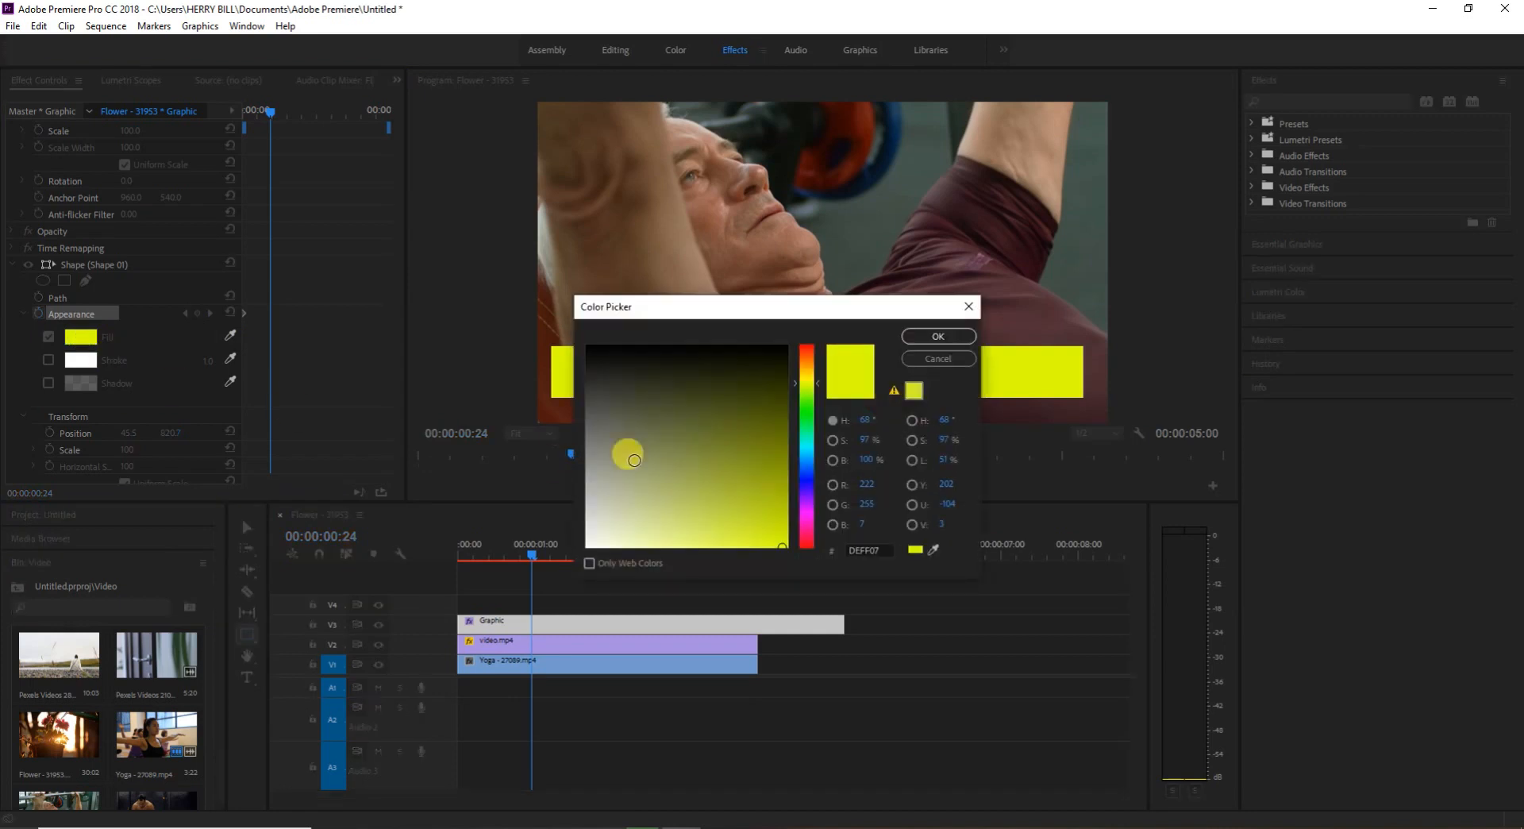
left_click(762, 430)
mouse_move(762, 429)
left_mouse_down()
mouse_move(758, 381)
mouse_move(780, 387)
mouse_move(797, 330)
left_mouse_up()
mouse_move(775, 389)
left_mouse_down()
mouse_move(787, 449)
mouse_move(836, 426)
mouse_move(738, 486)
left_mouse_up()
left_click(937, 337)
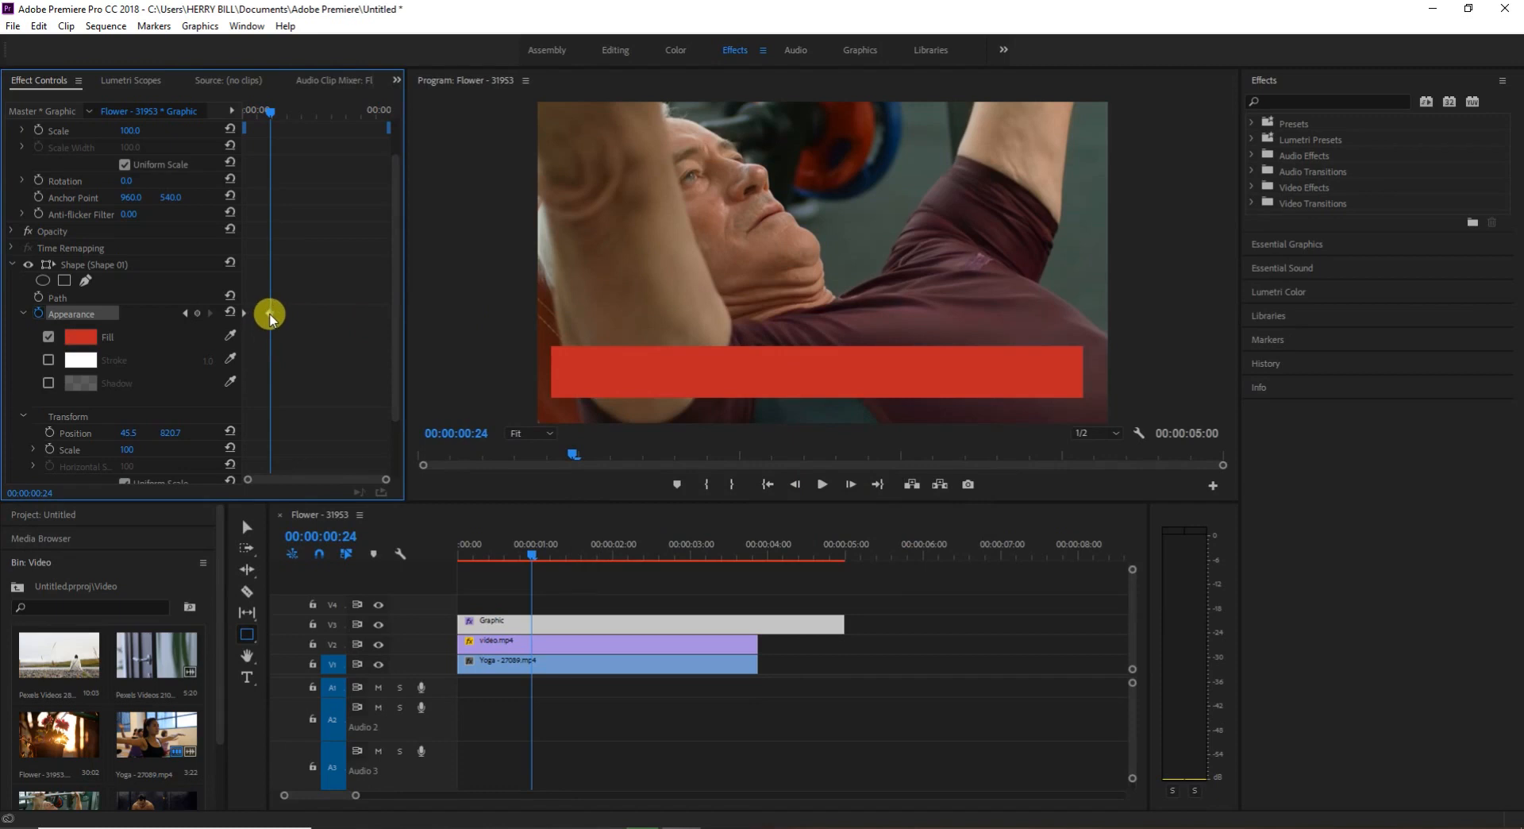
Render the sequence and play it from the start to preview the rectangle's yellow-to-red colour change
left_click_drag(268, 117, 215, 127)
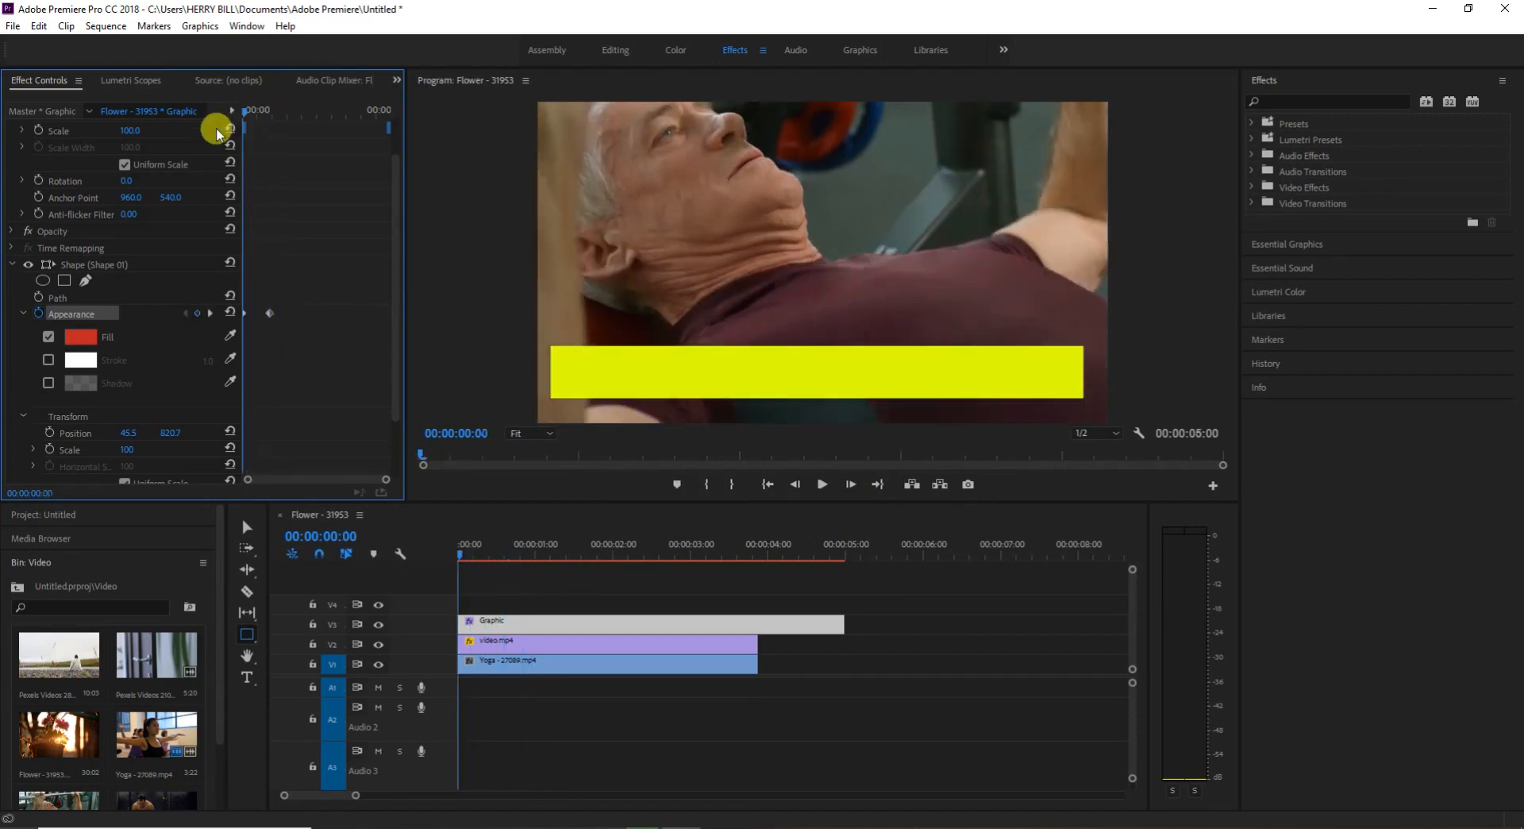
left_click(820, 486)
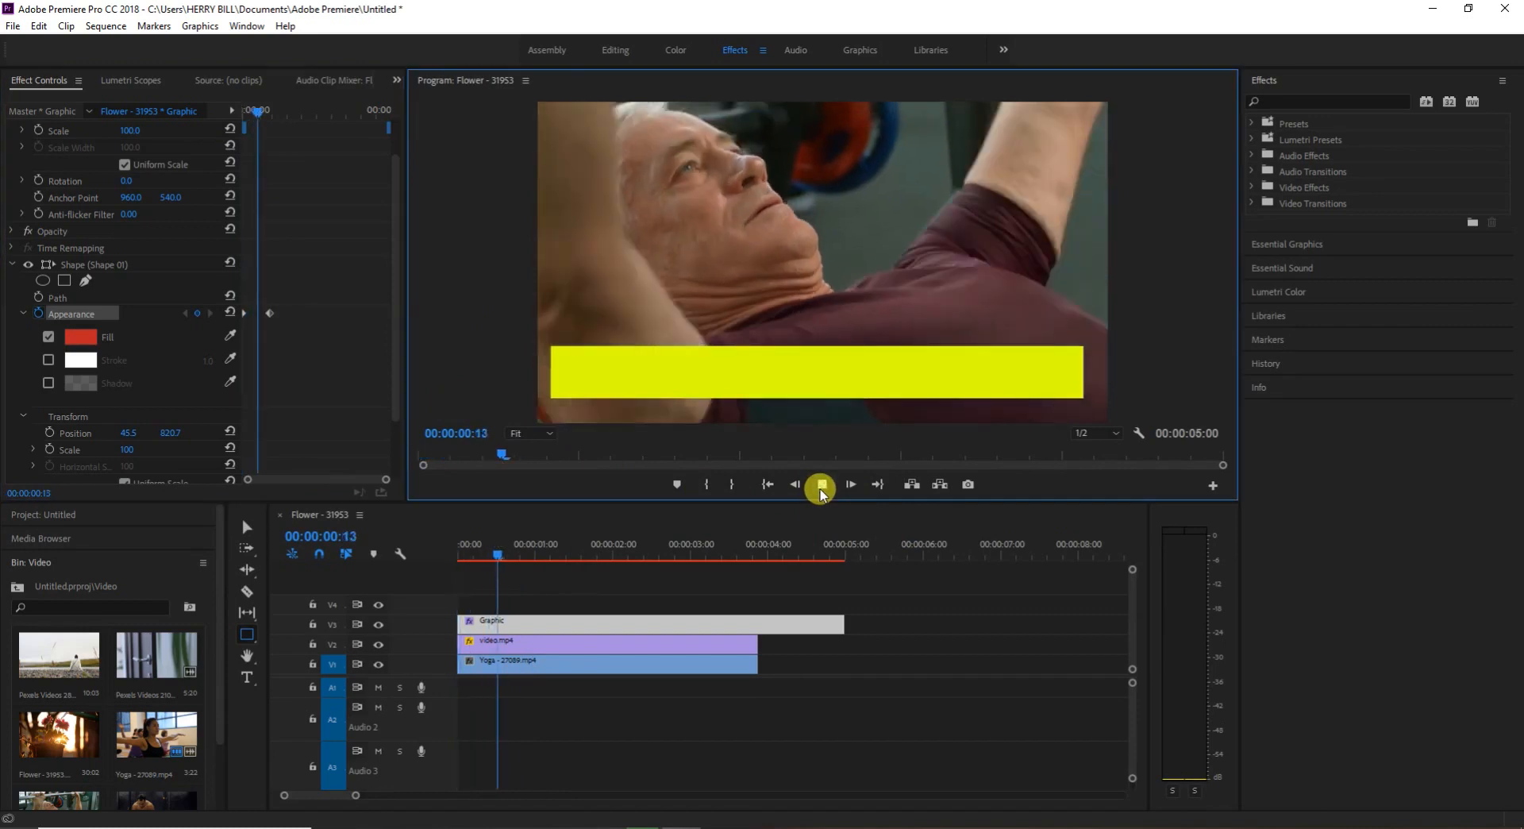
key("space")
key("Return")
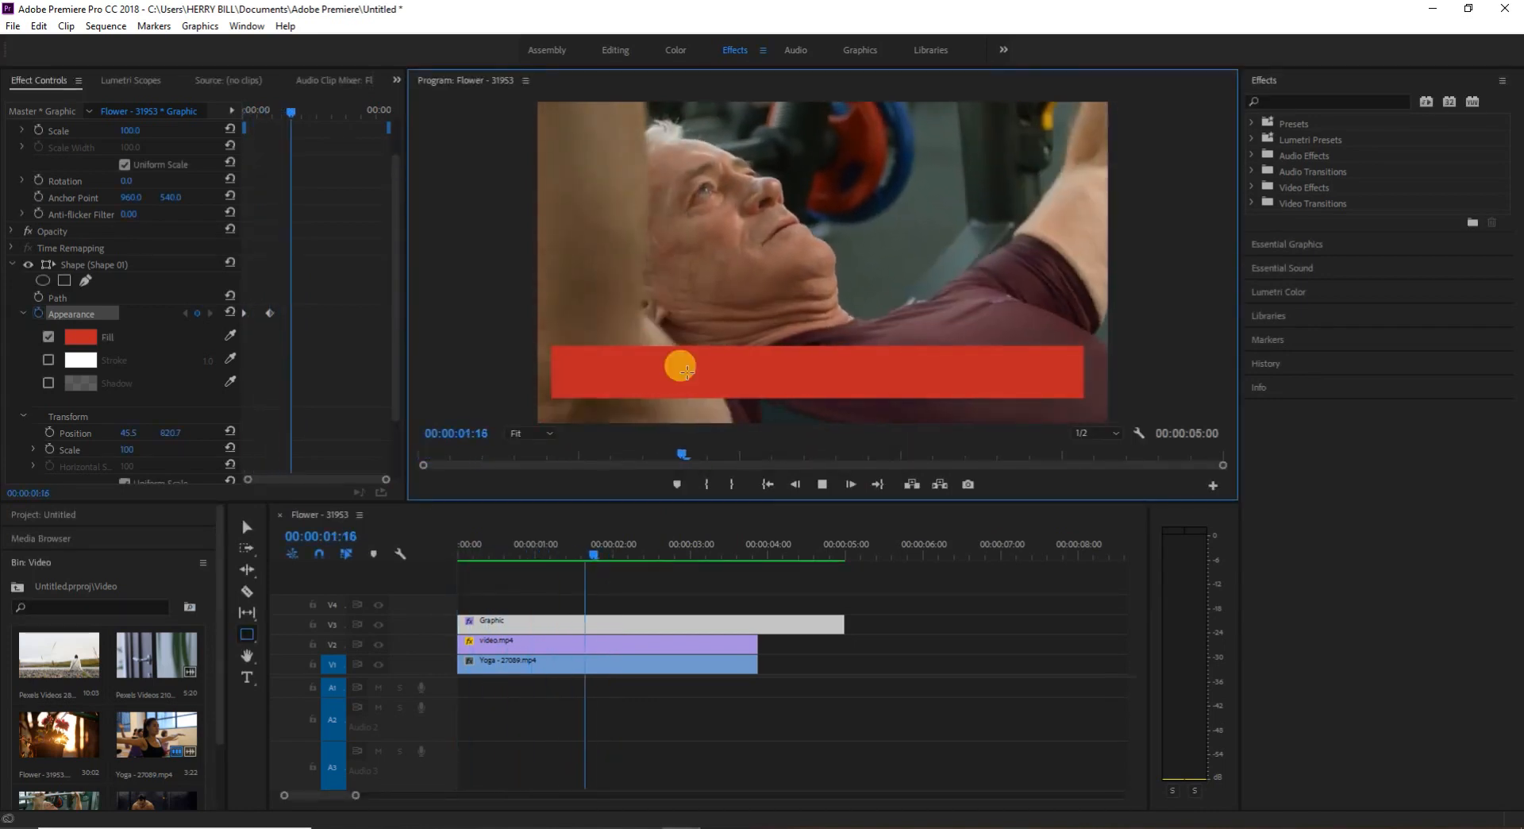
key("space")
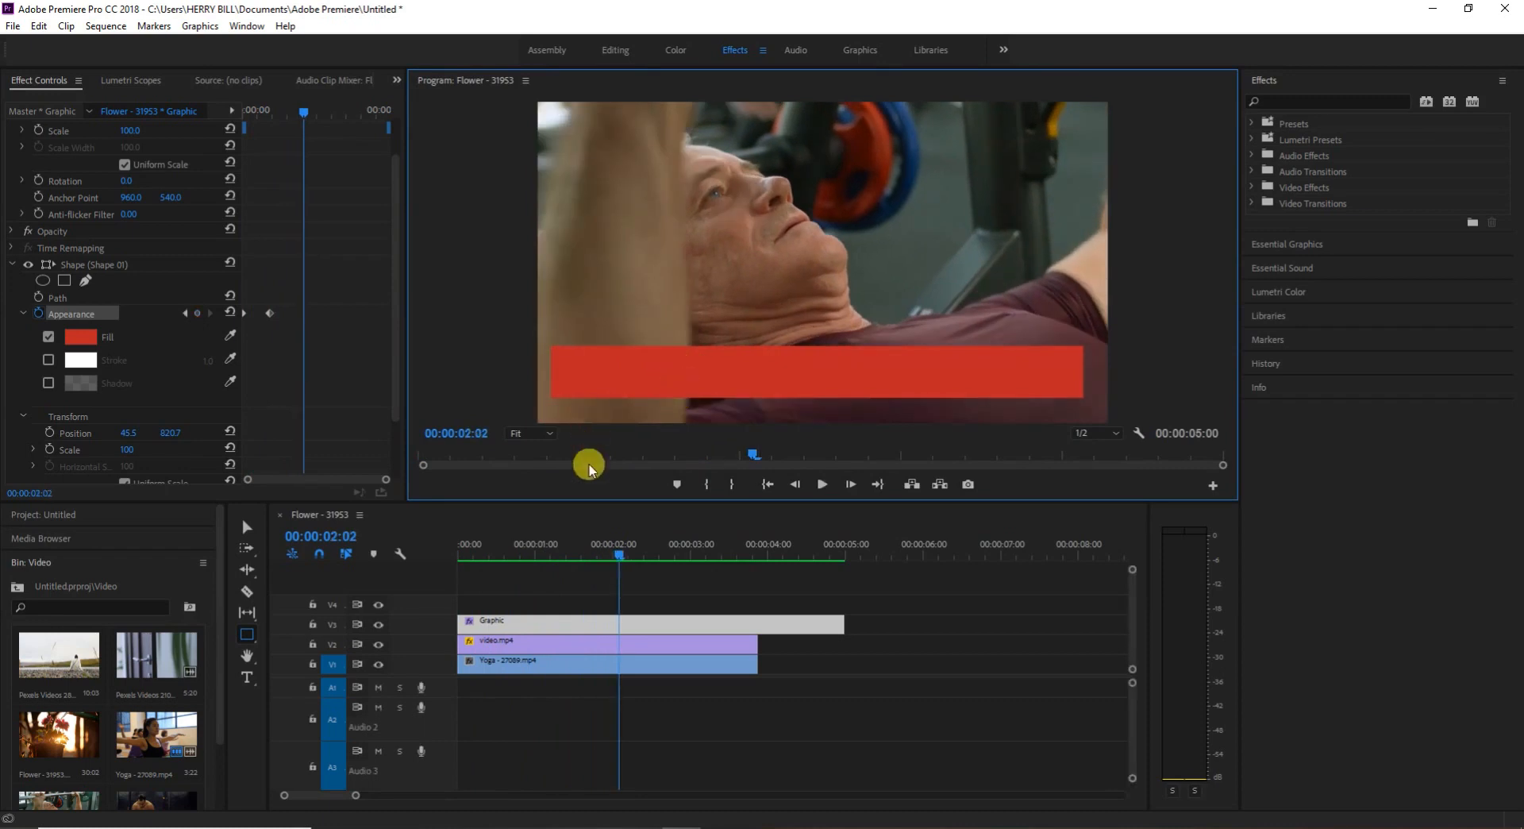
Keyframe the rectangle's fill colour to blue-violet, 3C15B9, at 00:00:02:00
mouse_move(619, 558)
left_mouse_down()
mouse_move(436, 586)
mouse_move(539, 560)
mouse_move(500, 554)
mouse_move(614, 558)
left_mouse_up()
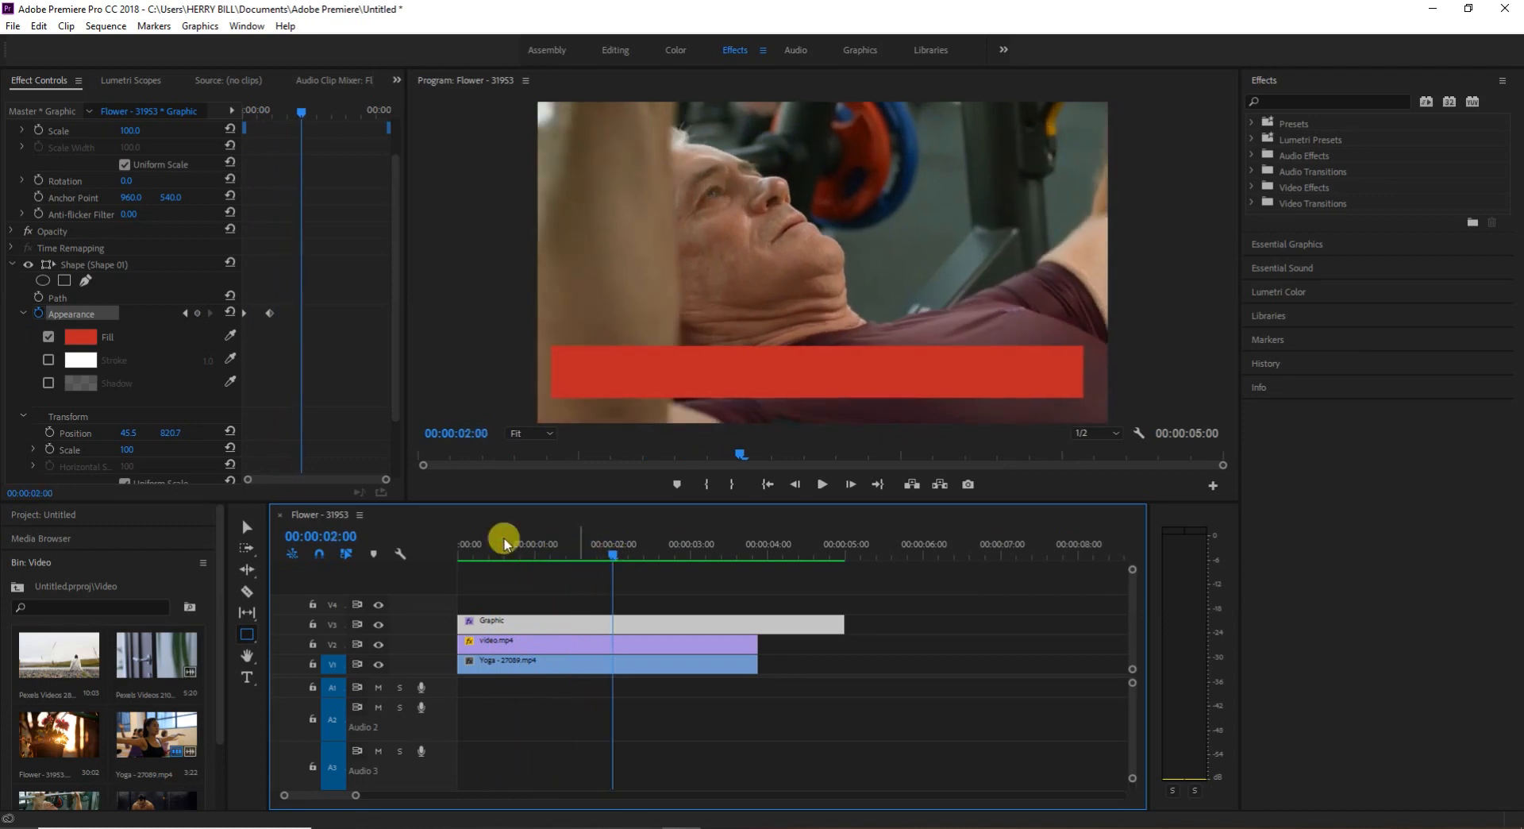
left_click(71, 335)
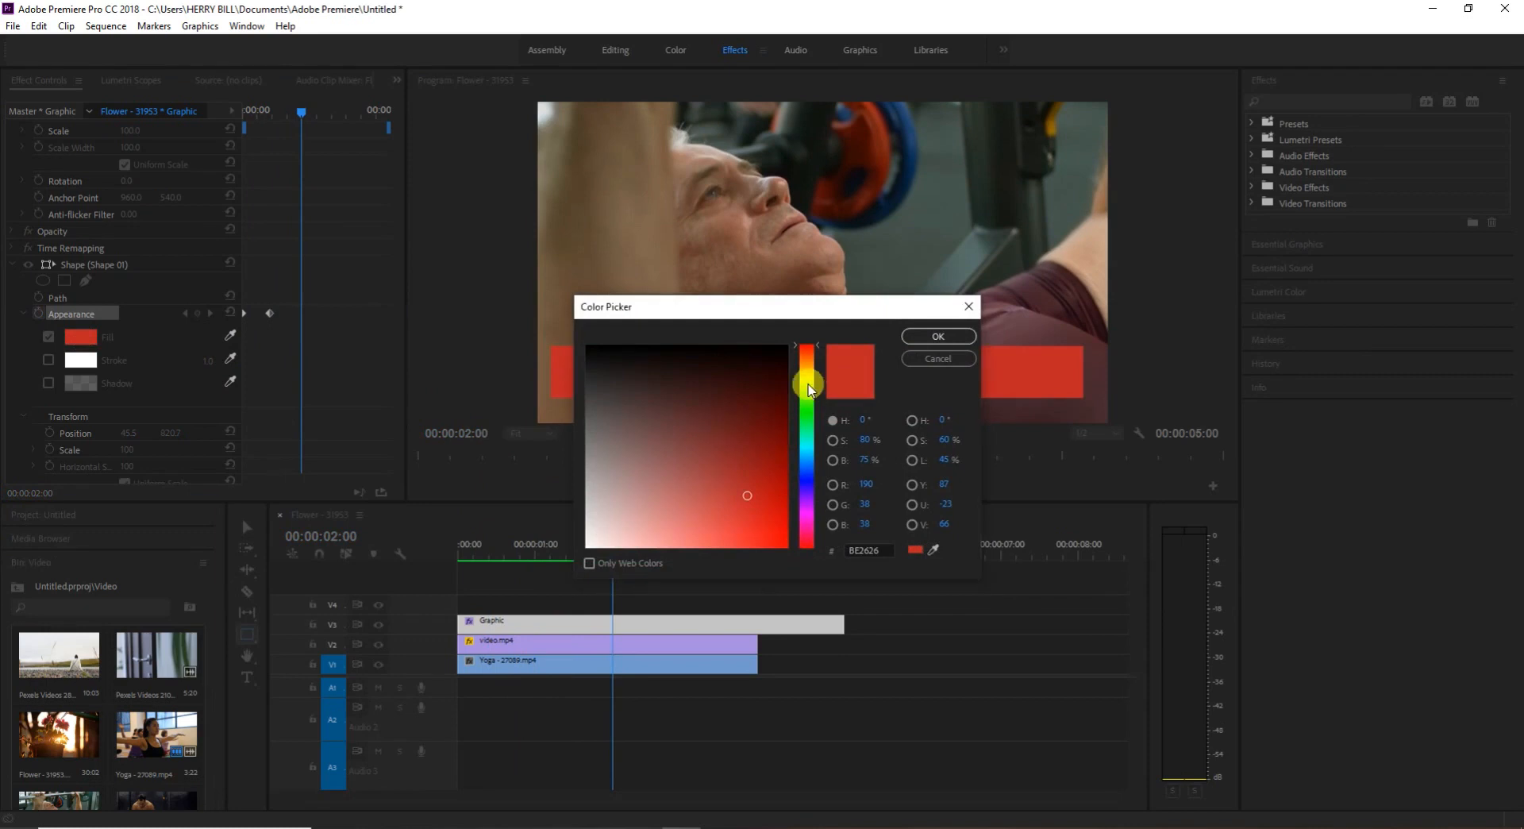
mouse_move(811, 412)
left_mouse_down()
mouse_move(805, 487)
mouse_move(764, 490)
left_mouse_up()
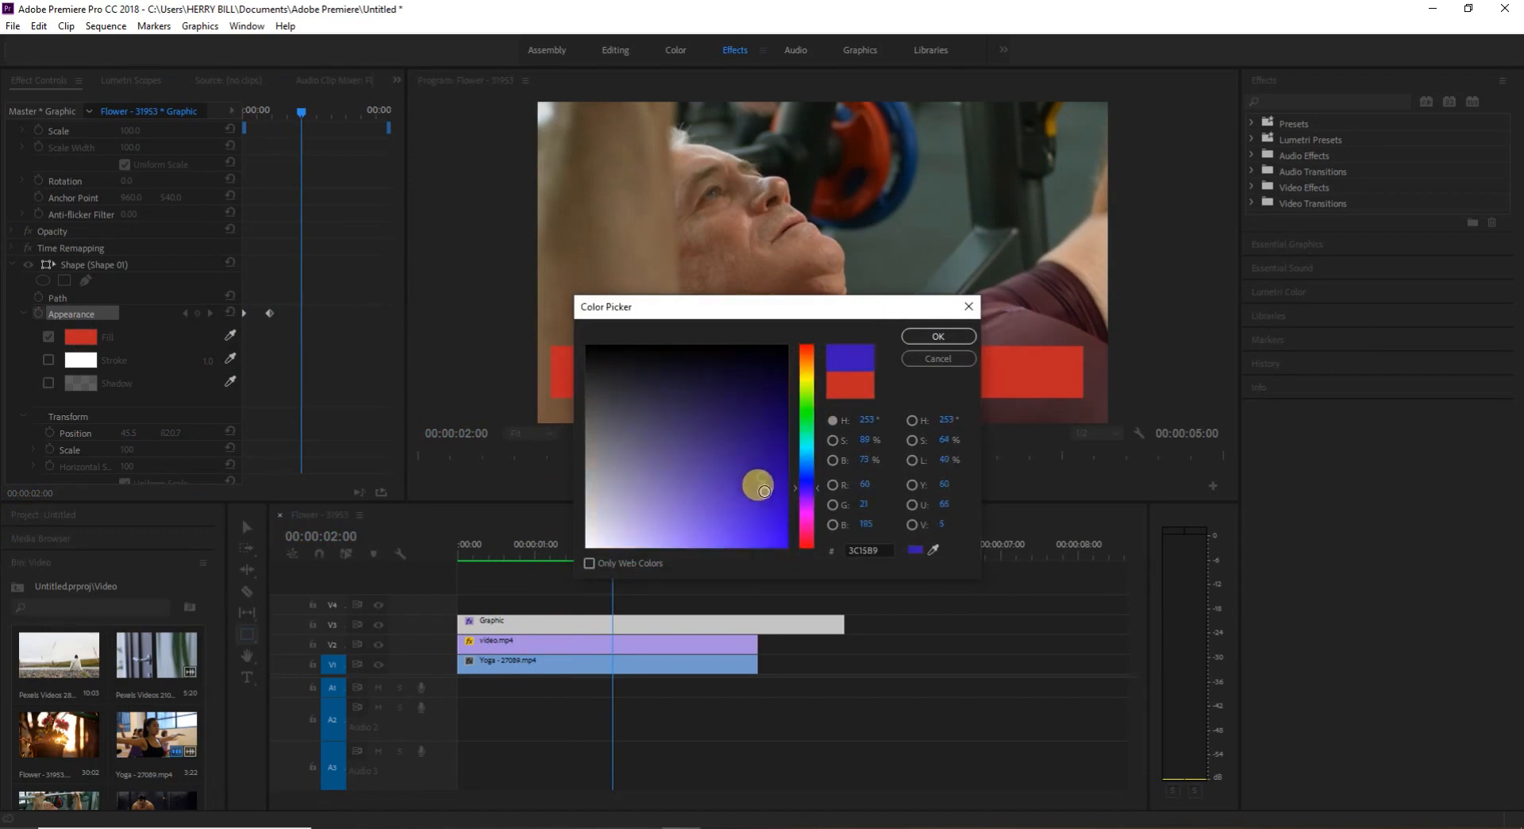
left_click(935, 336)
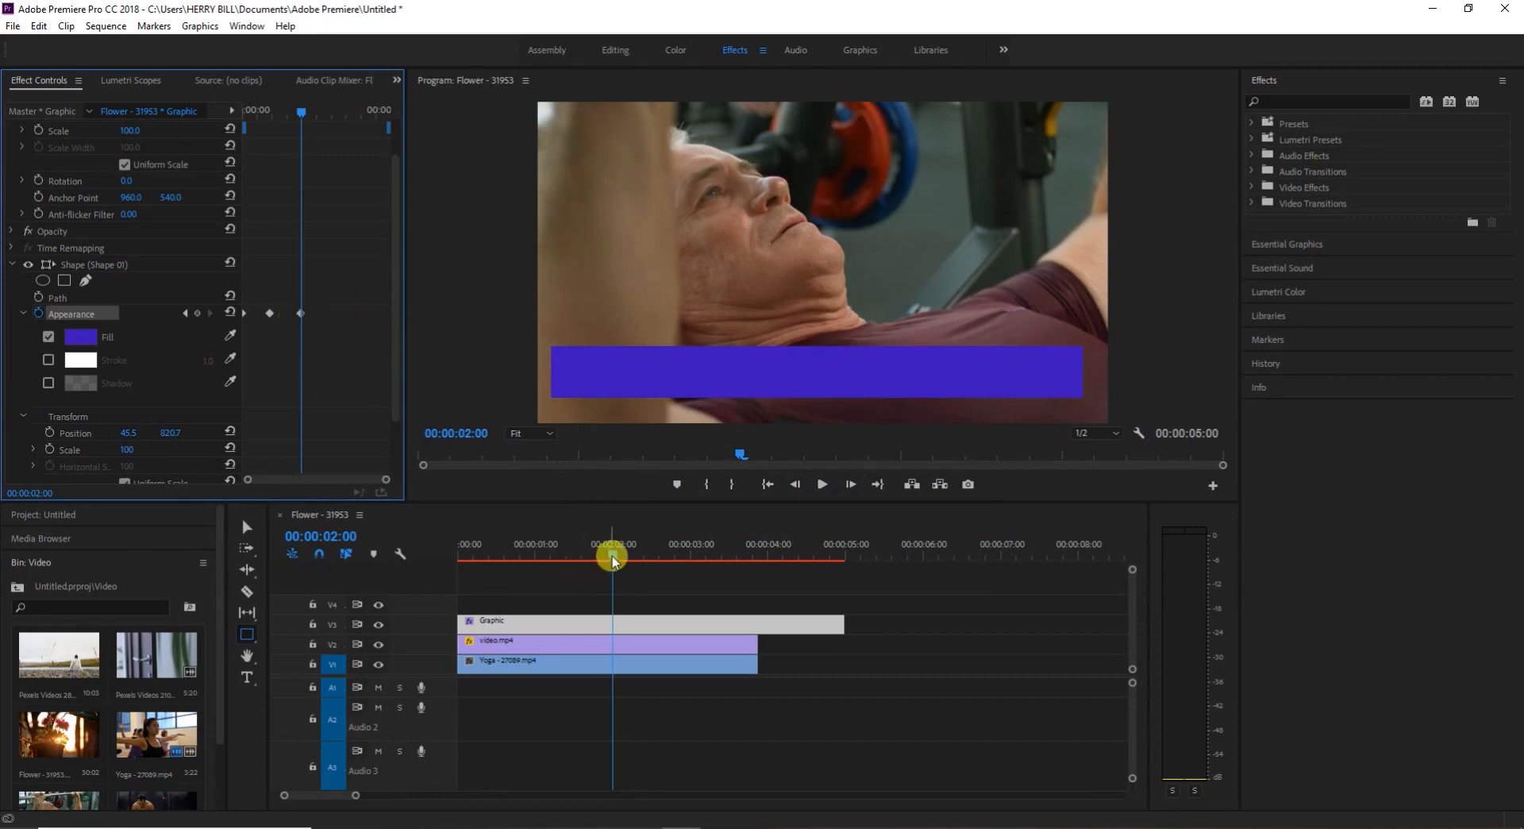
Render the sequence again and play it from the start to review all three fill colours of the rectangle
left_click_drag(612, 556, 374, 554)
left_click(822, 484)
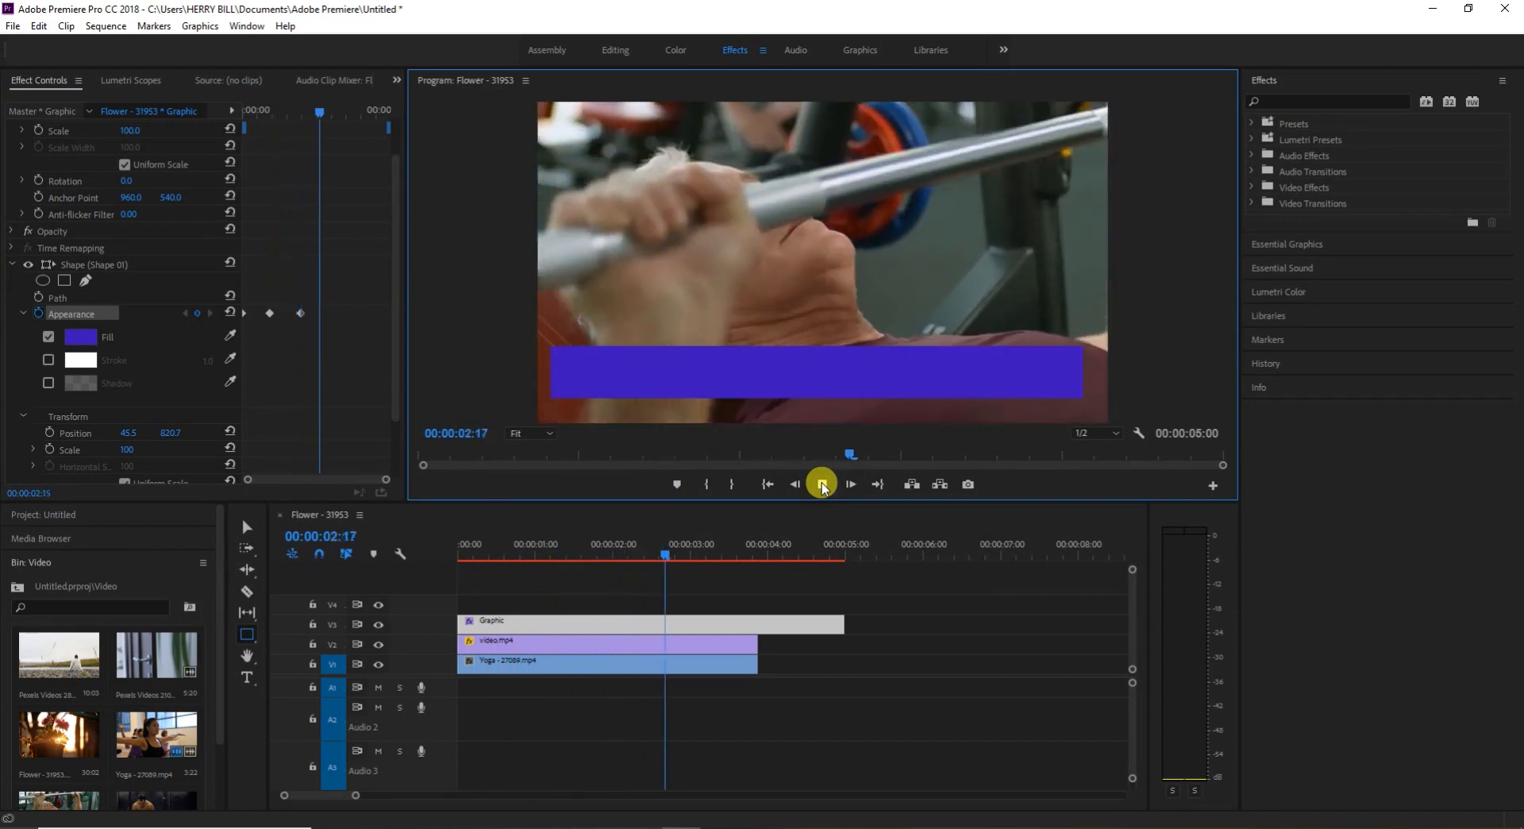
left_click(822, 484)
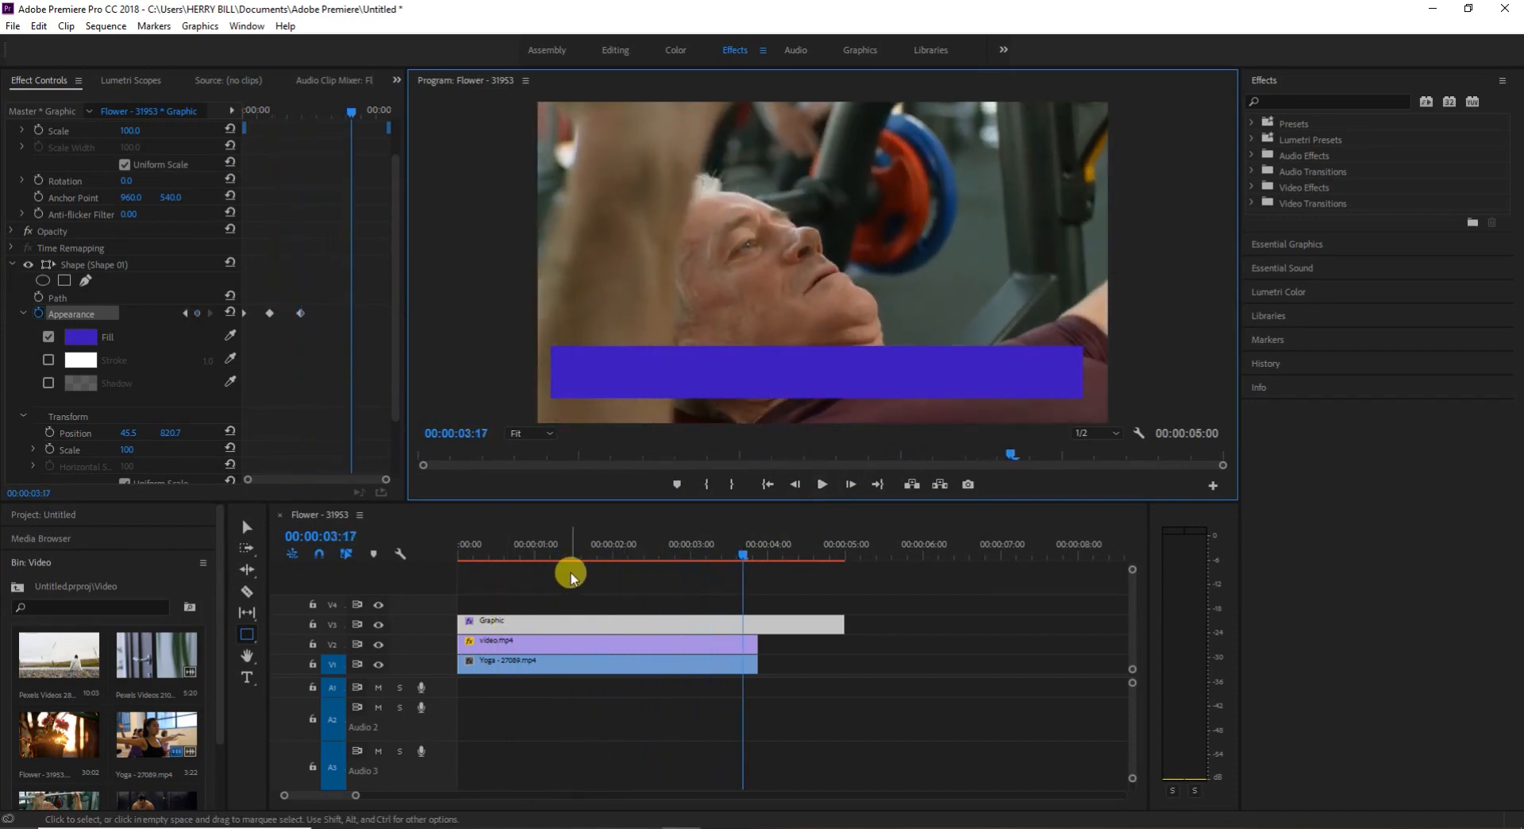
key("Return")
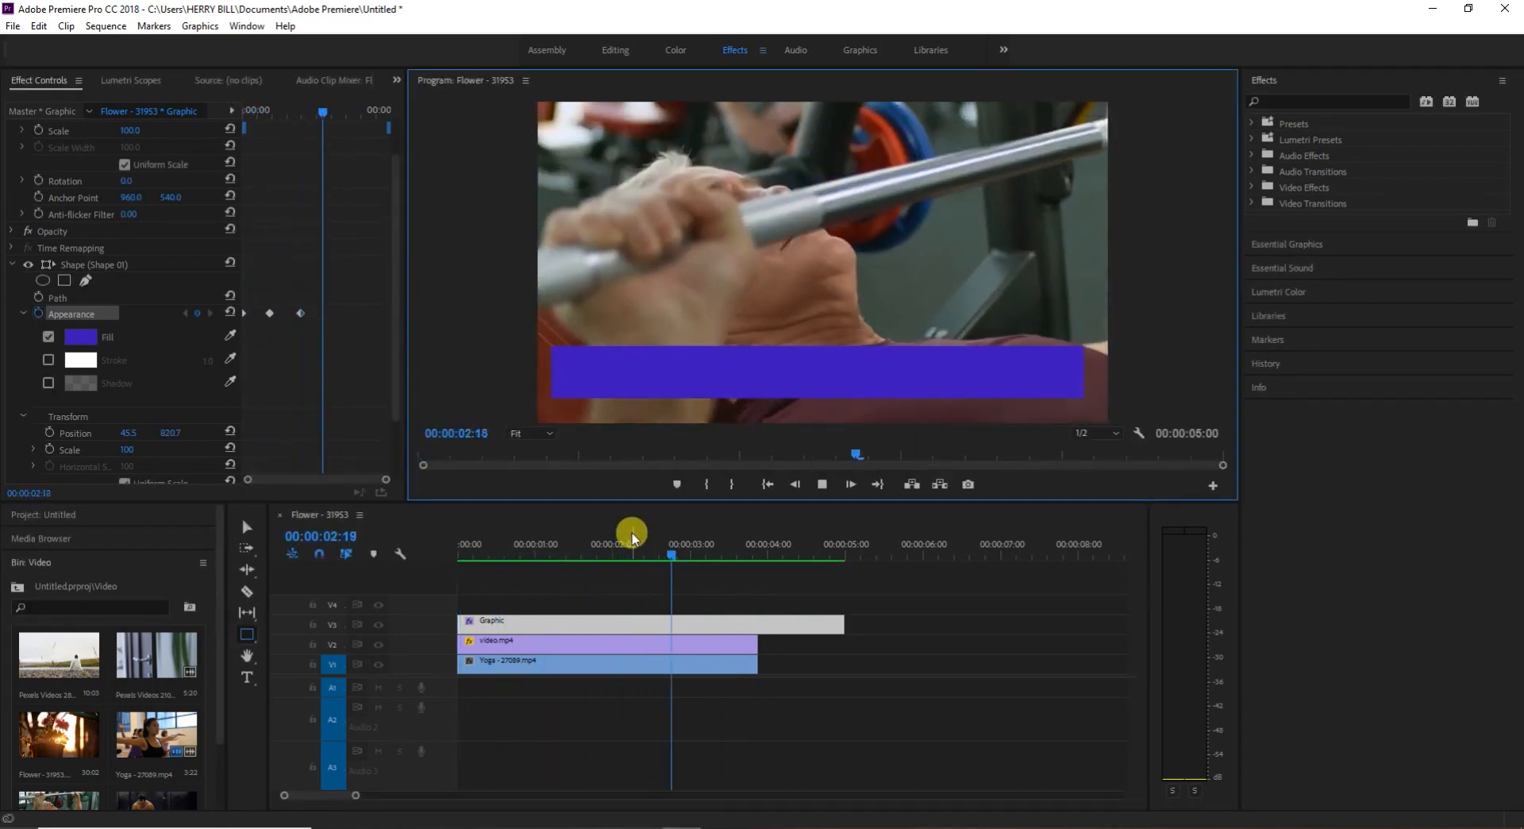
key("space")
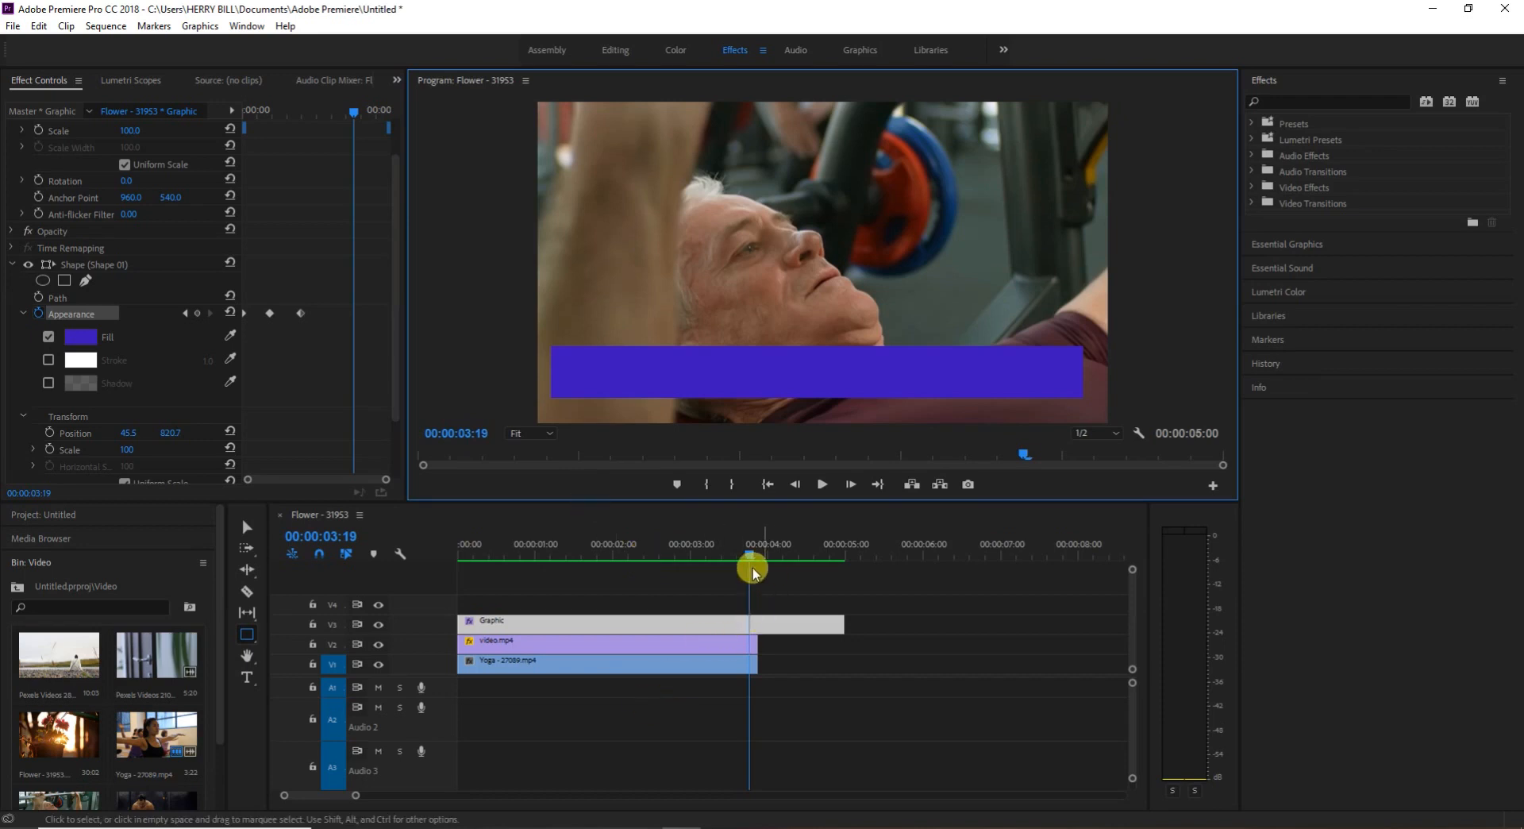
Draw a yellow circle above the rectangle with the Ellipse tool at 00:00:04:21
left_click_drag(751, 560, 842, 620)
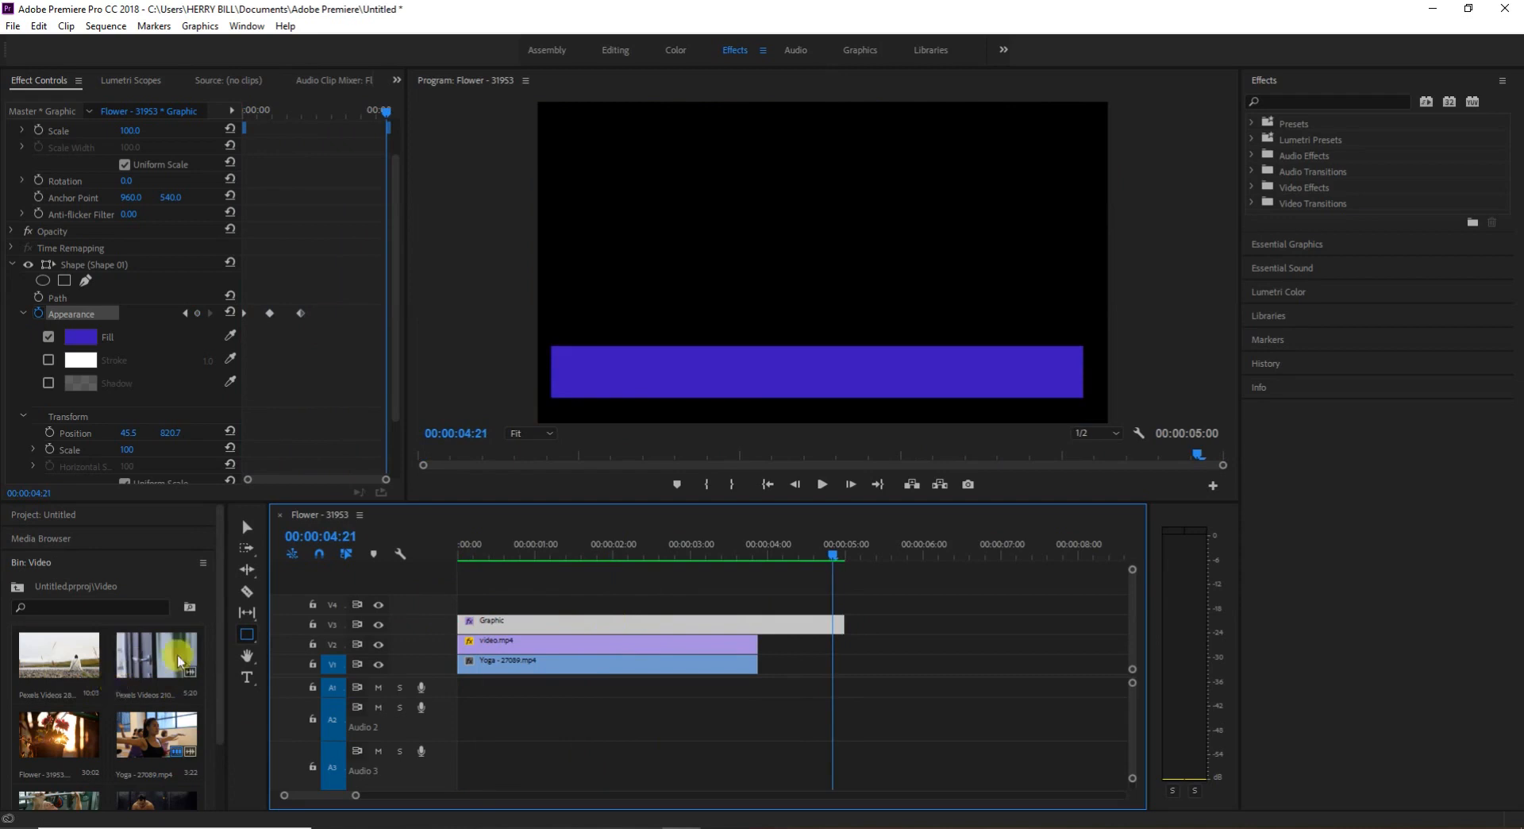
left_click_drag(248, 633, 312, 679)
mouse_move(685, 168)
left_mouse_down()
mouse_move(791, 240)
mouse_move(822, 297)
left_mouse_up()
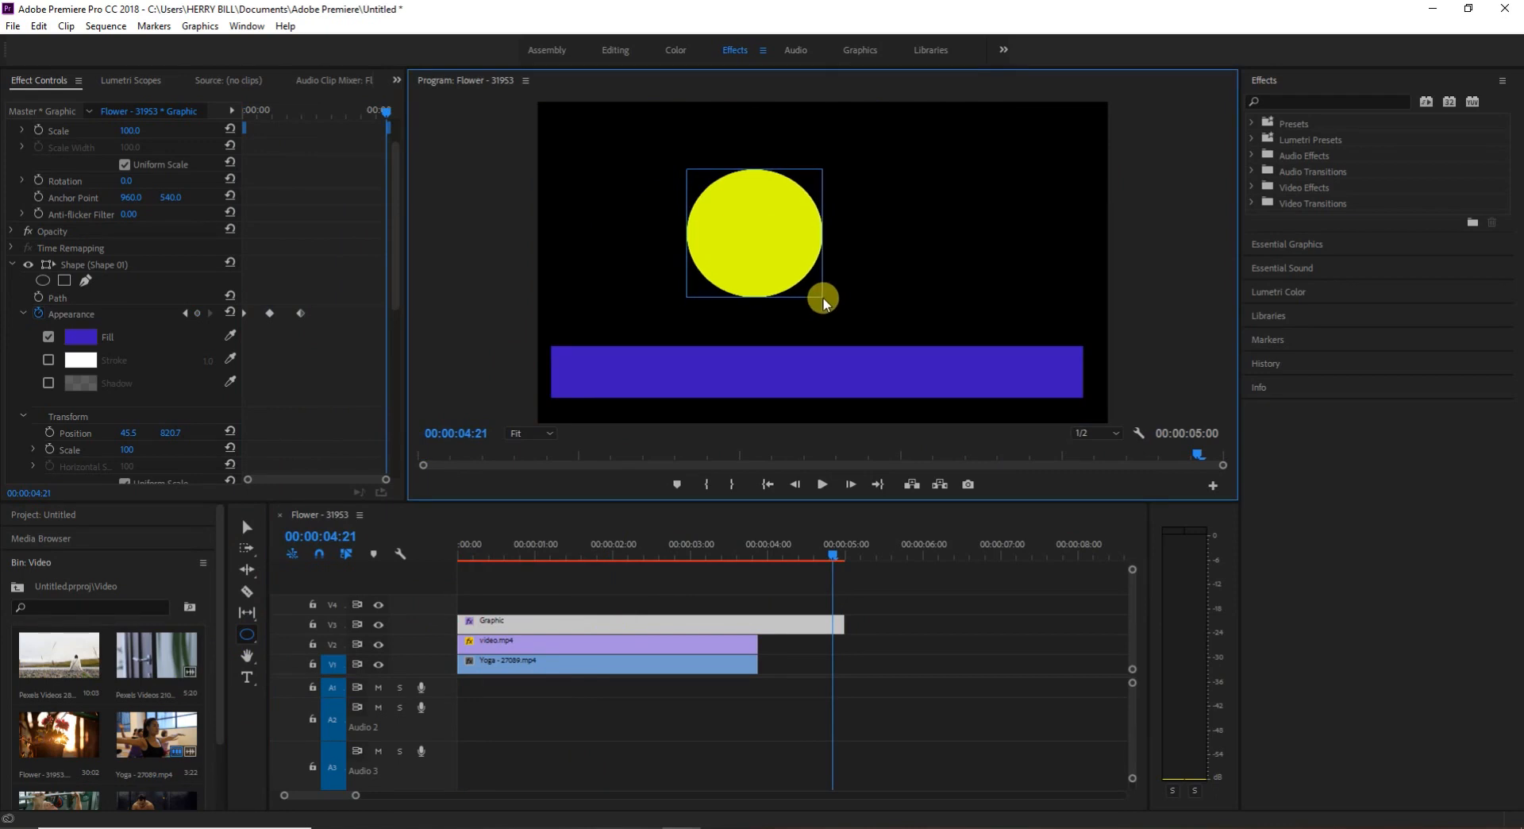
Scrub through the first second, then render and play the sequence to preview the circle together with the rectangle
left_click_drag(831, 555, 401, 585)
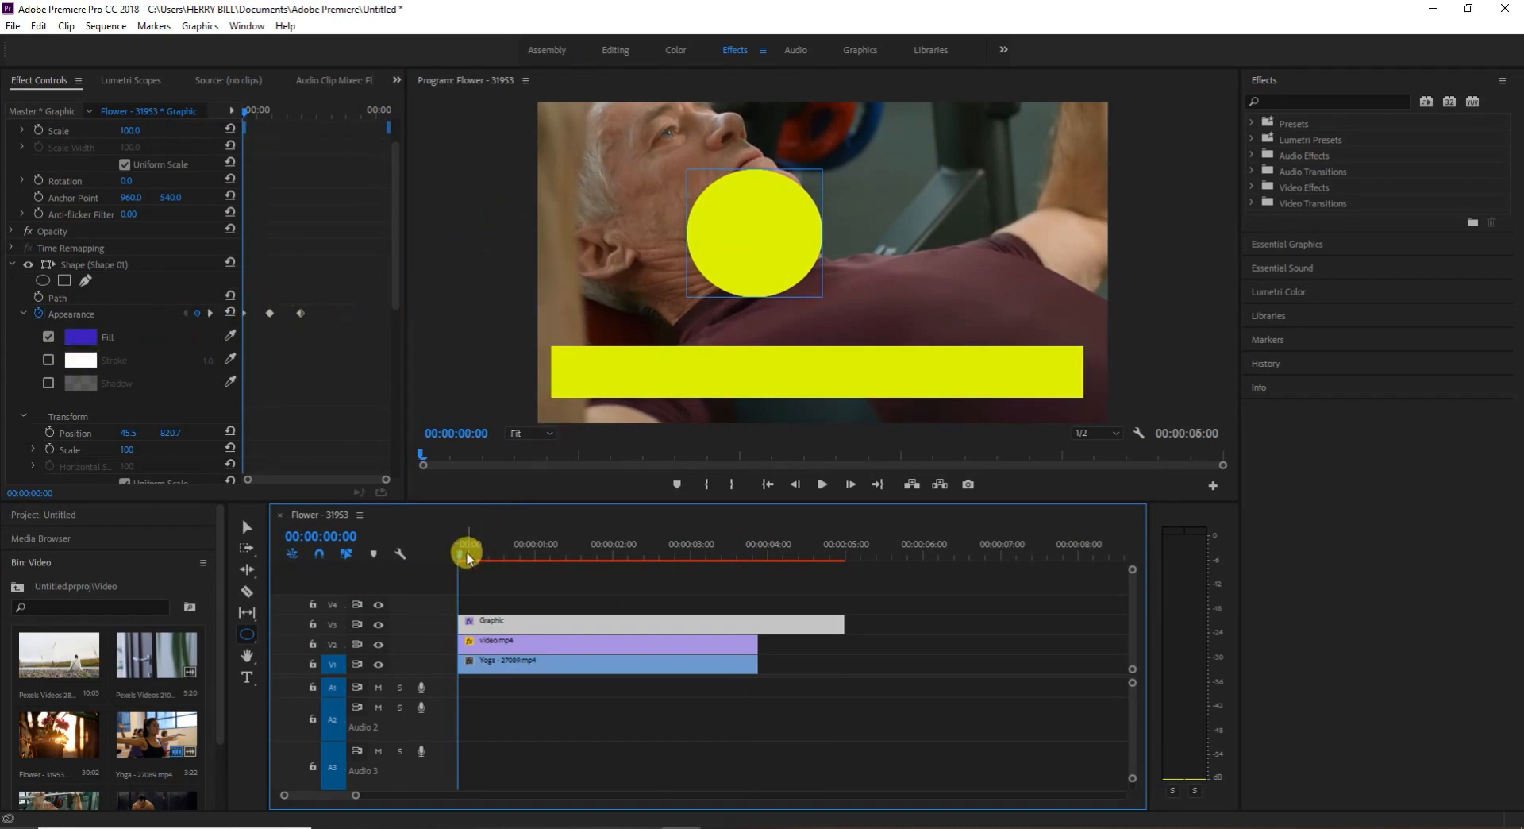
left_click_drag(456, 553, 540, 561)
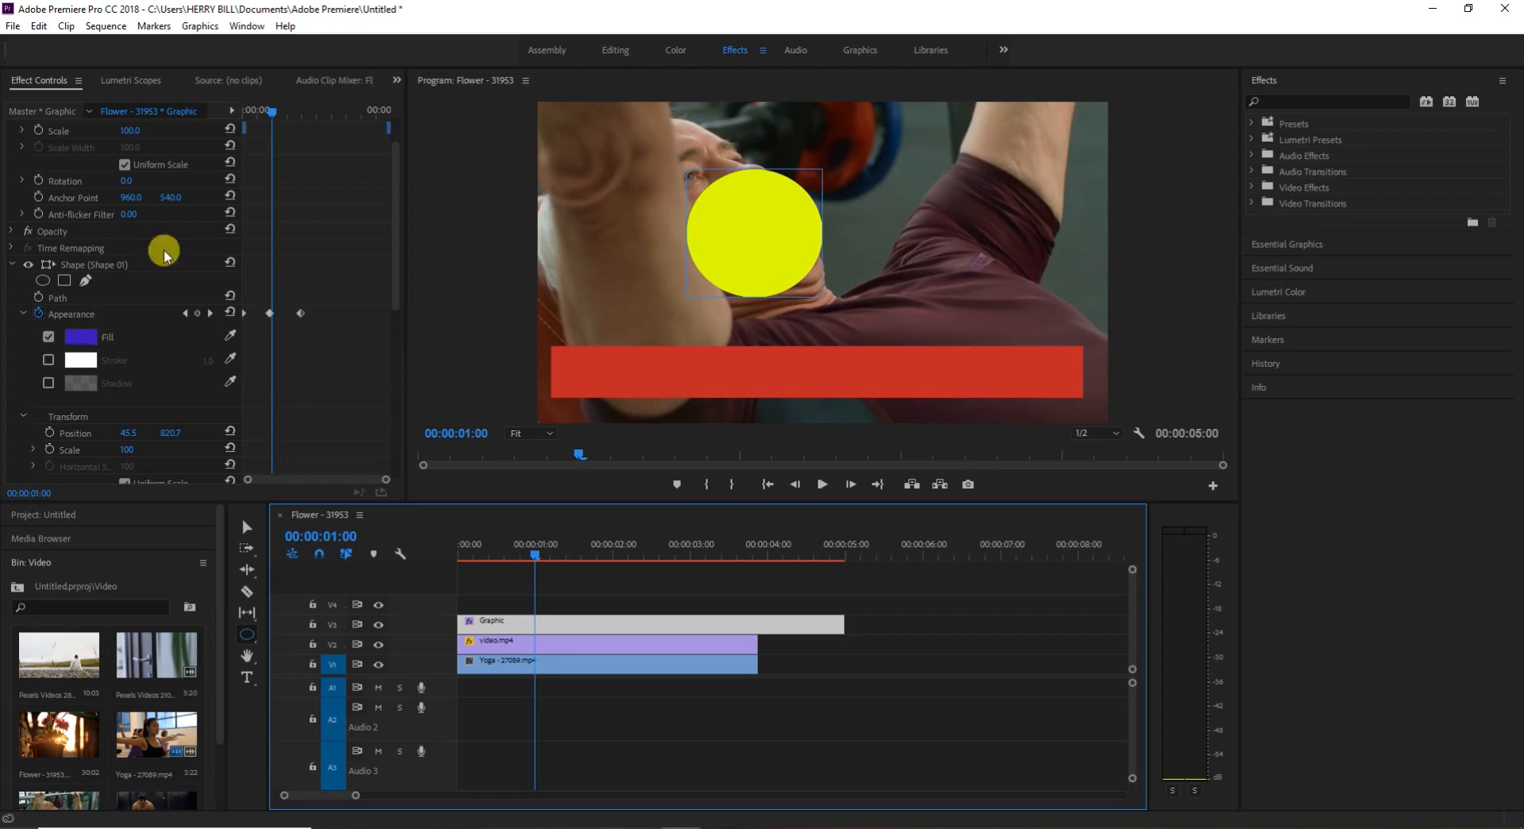
left_click_drag(534, 557, 452, 561)
key("Return")
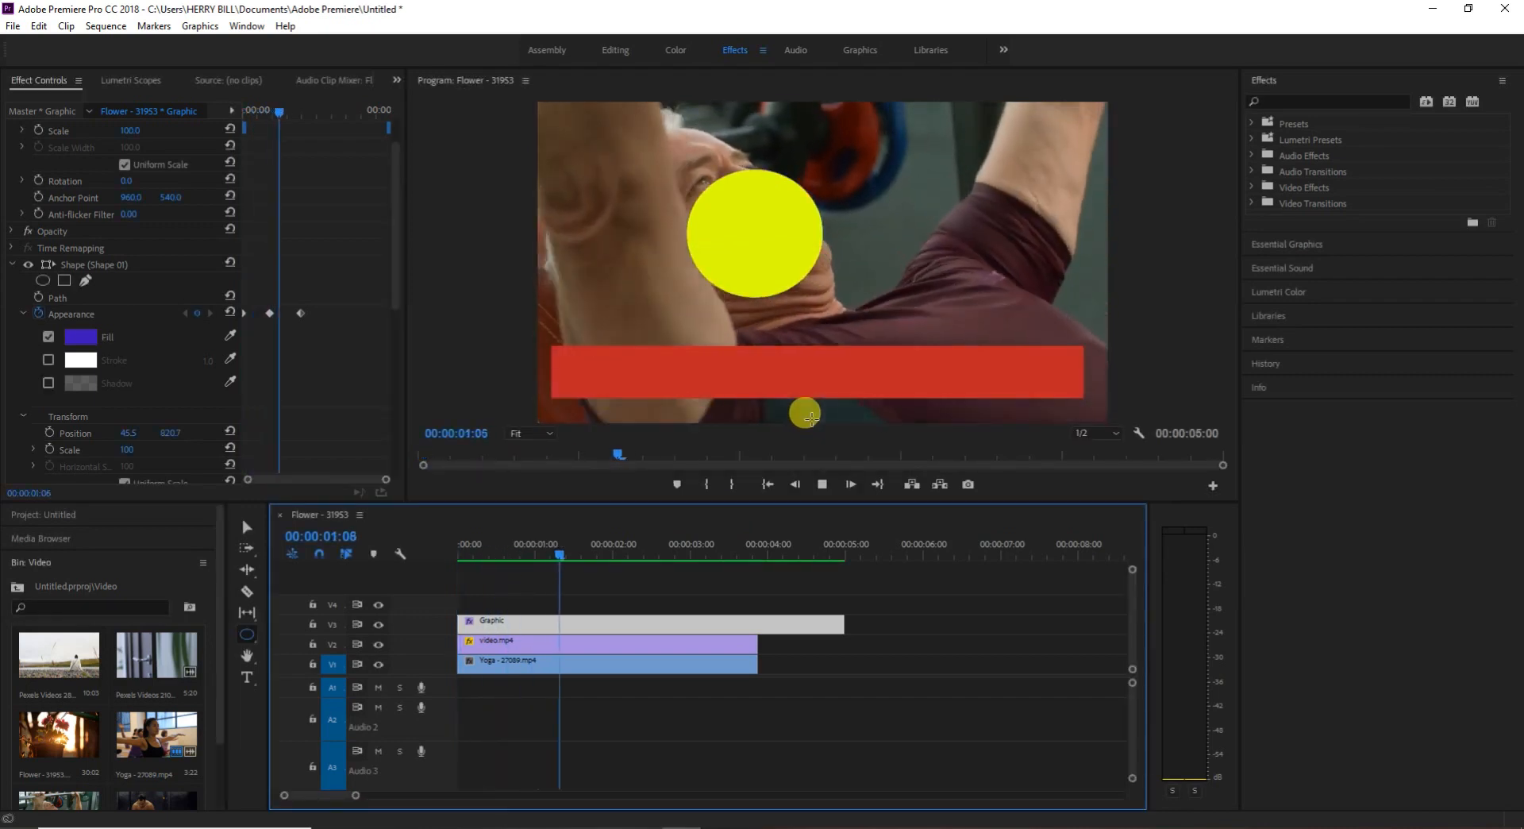
key("space")
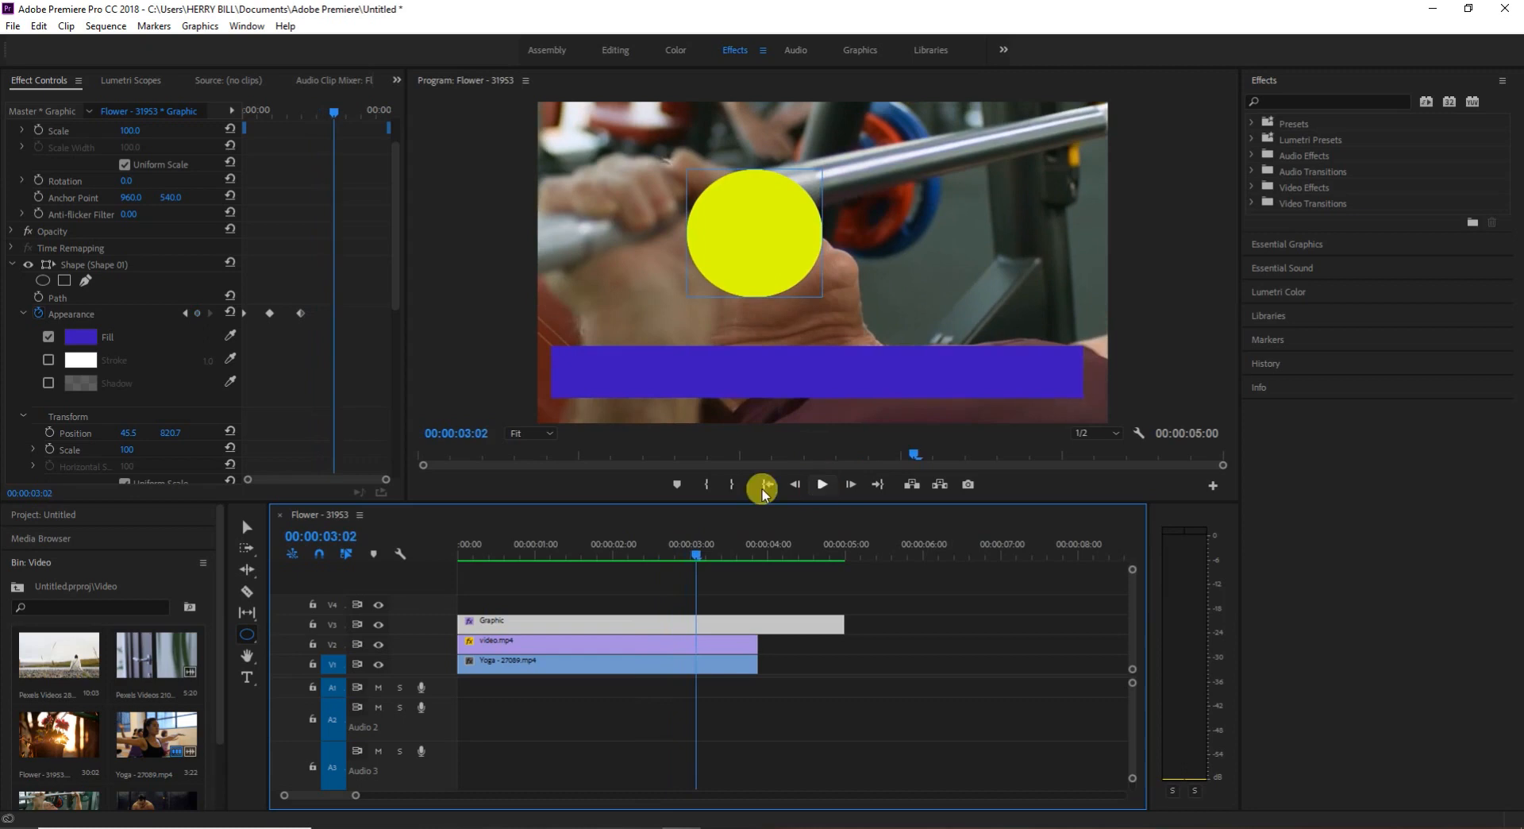
Select the circle with the Selection tool at 00:00:00:24 and inspect the fill colour of Shape 01
left_click(750, 264)
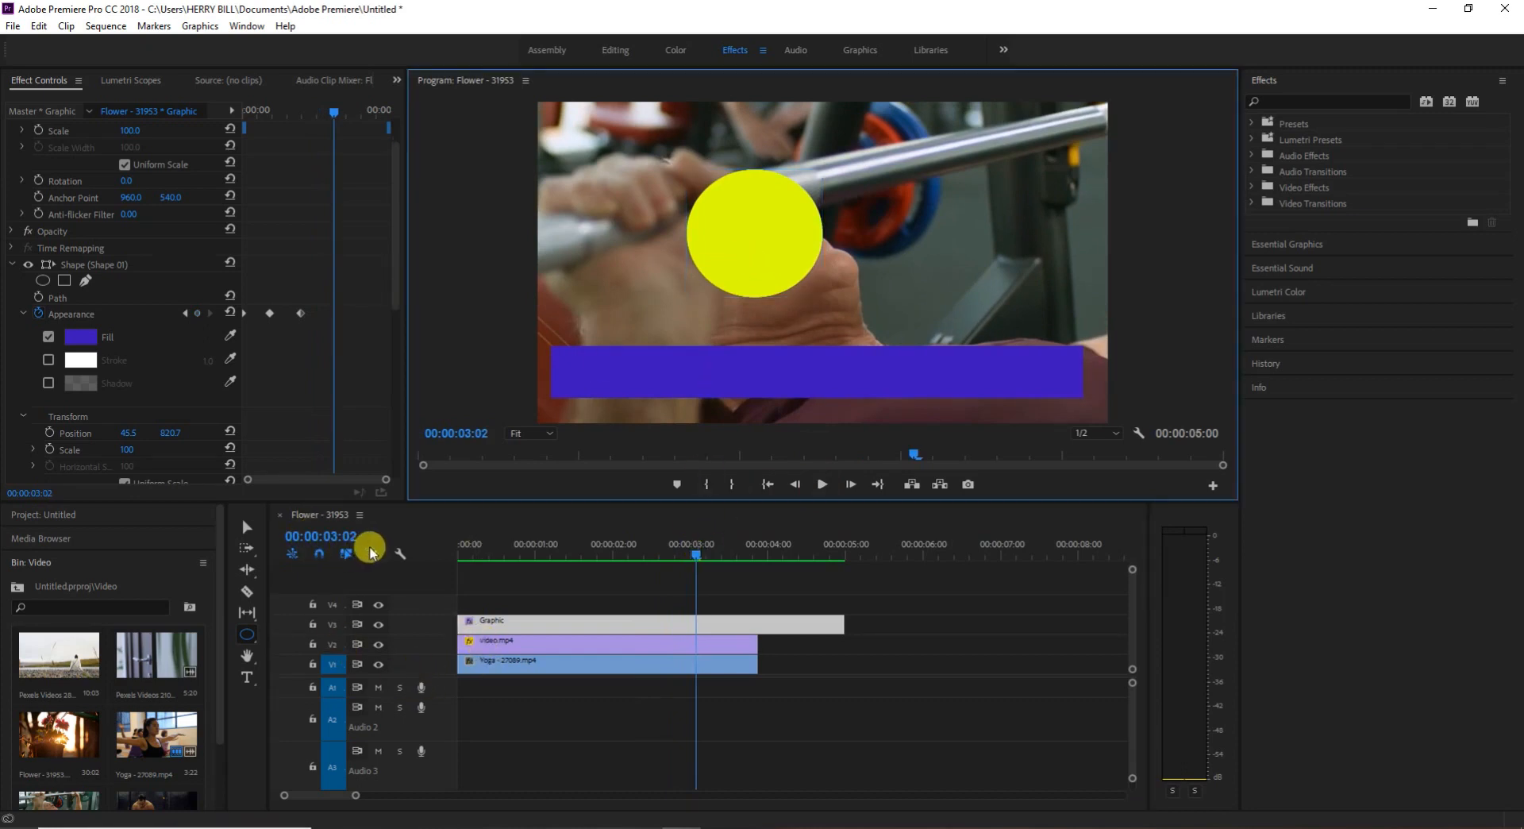
left_click(247, 526)
left_click(723, 299)
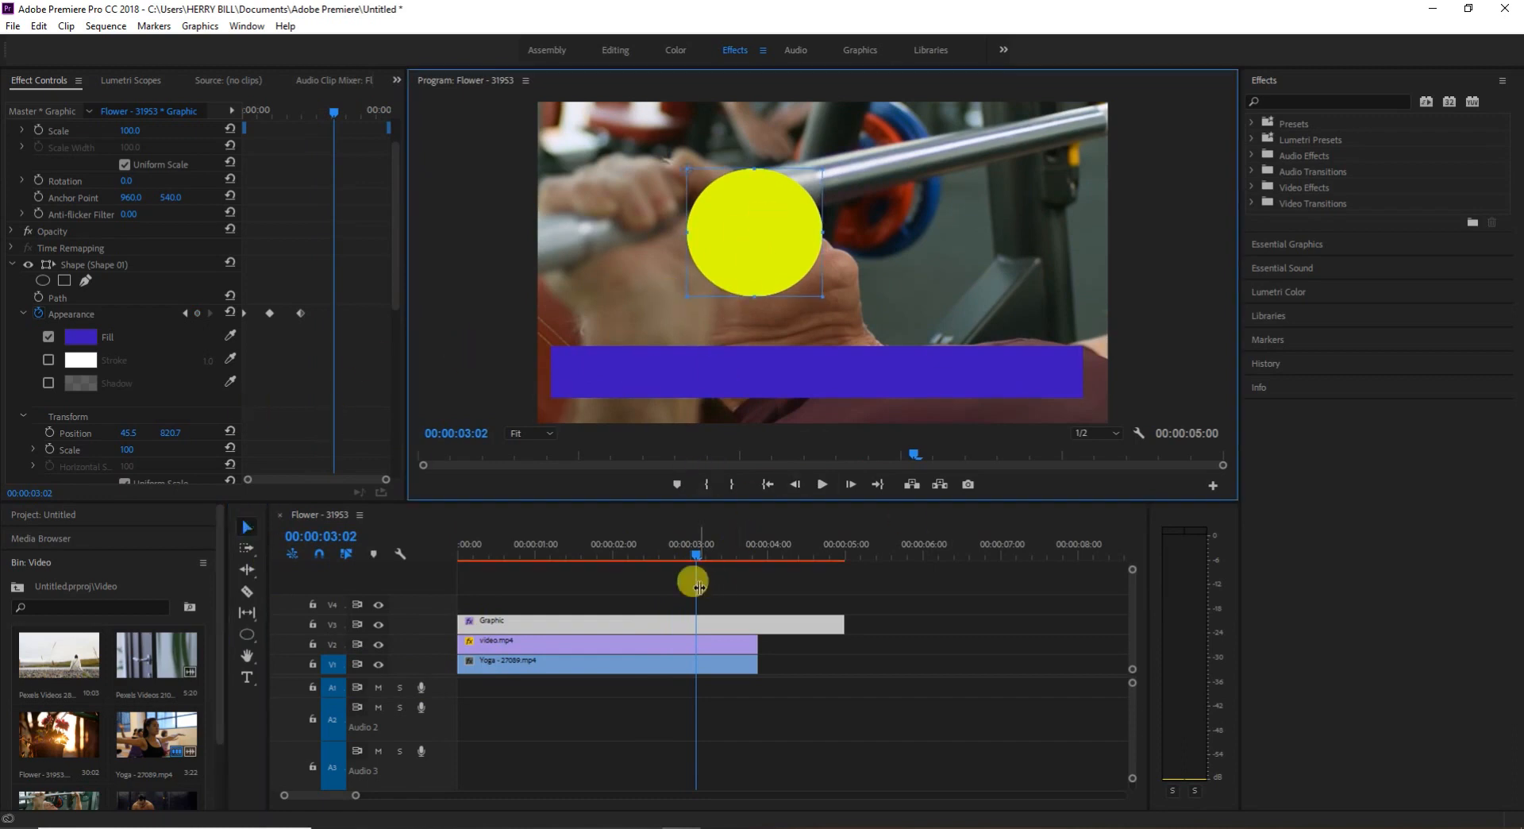
left_click_drag(702, 557, 535, 580)
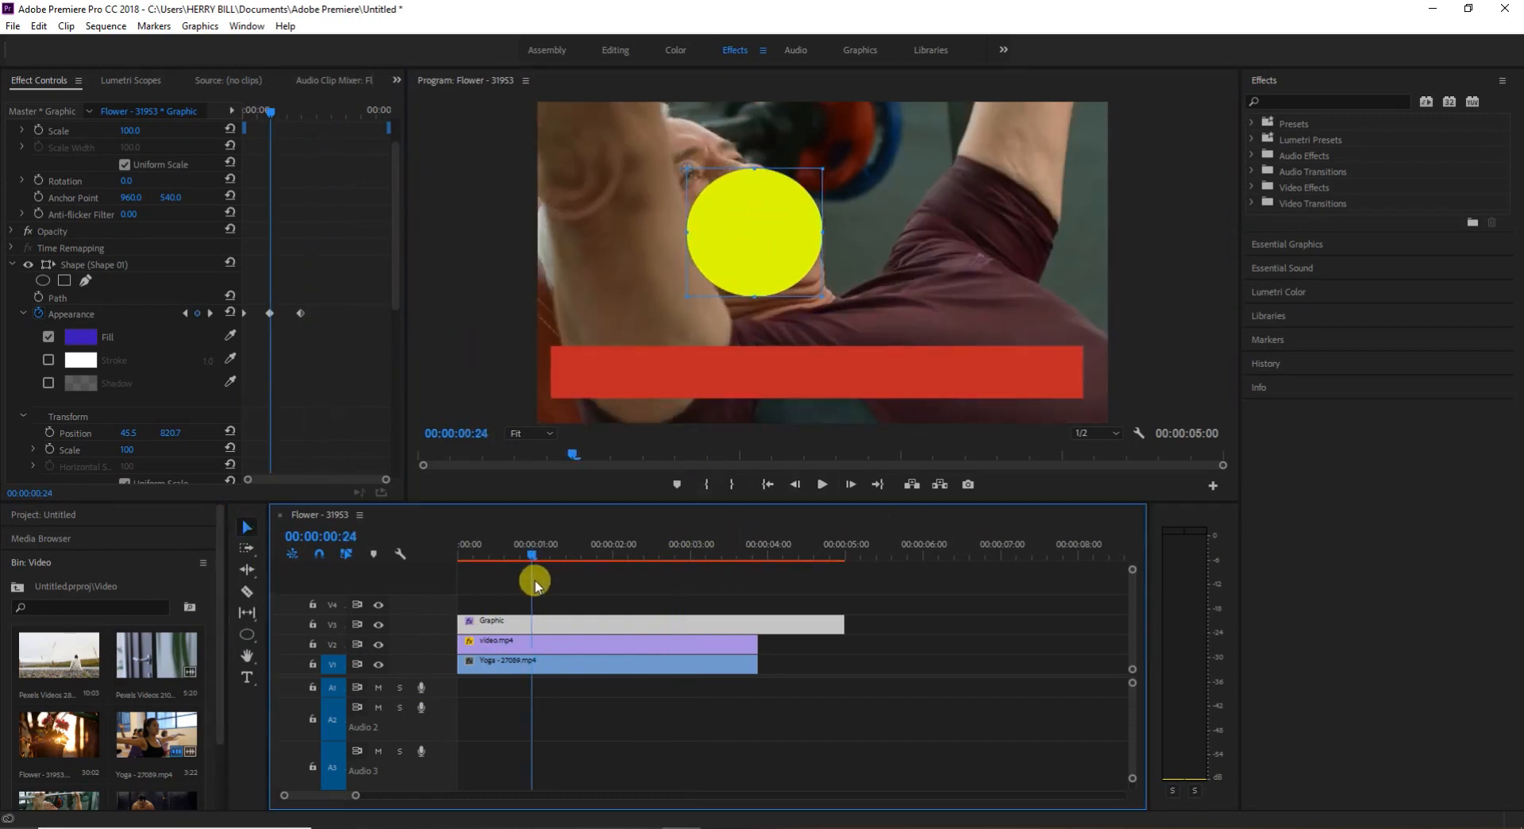
left_click(779, 211)
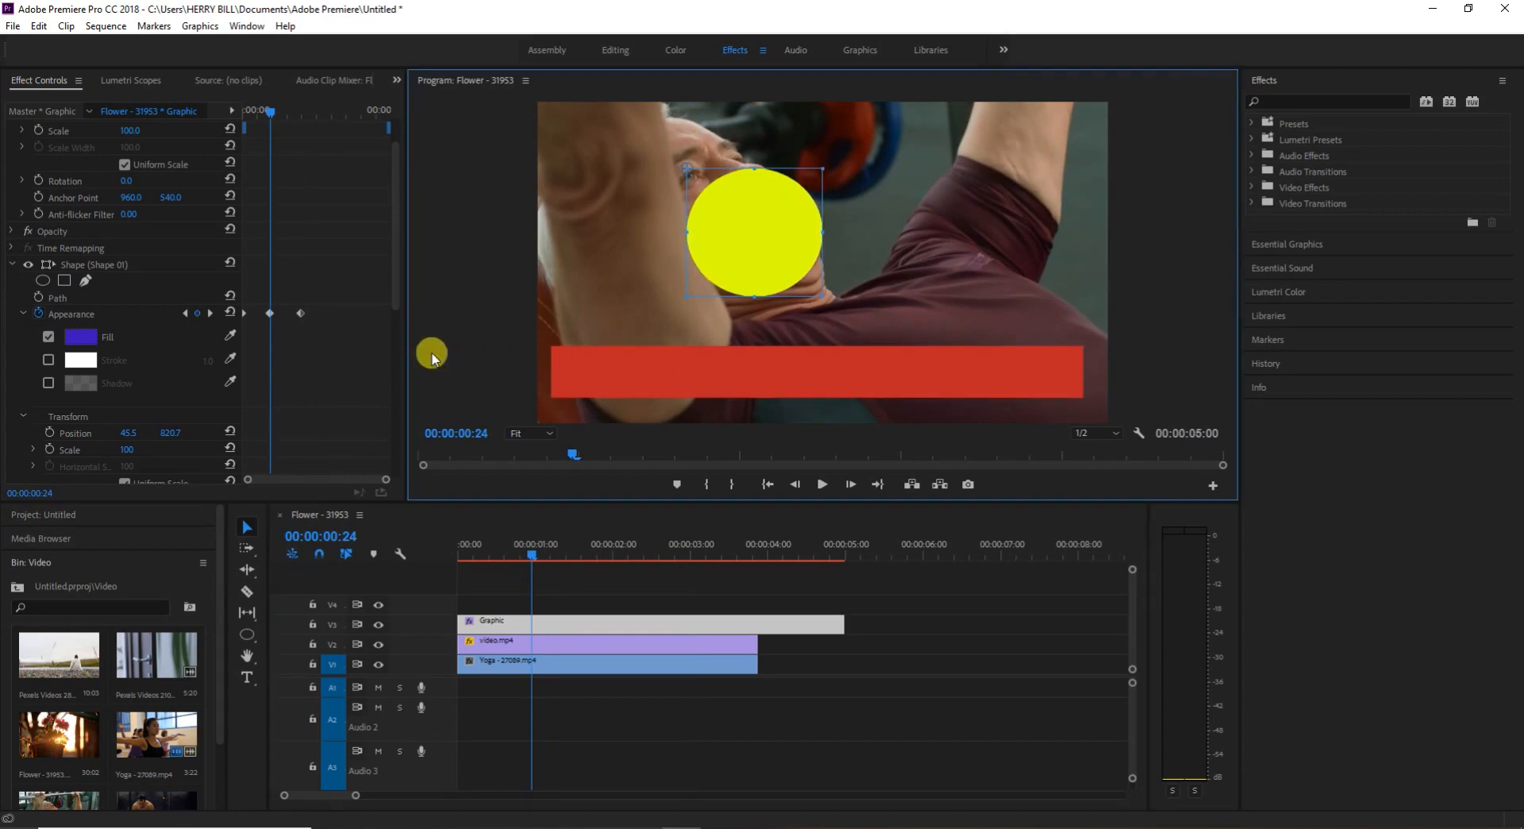
left_click(85, 327)
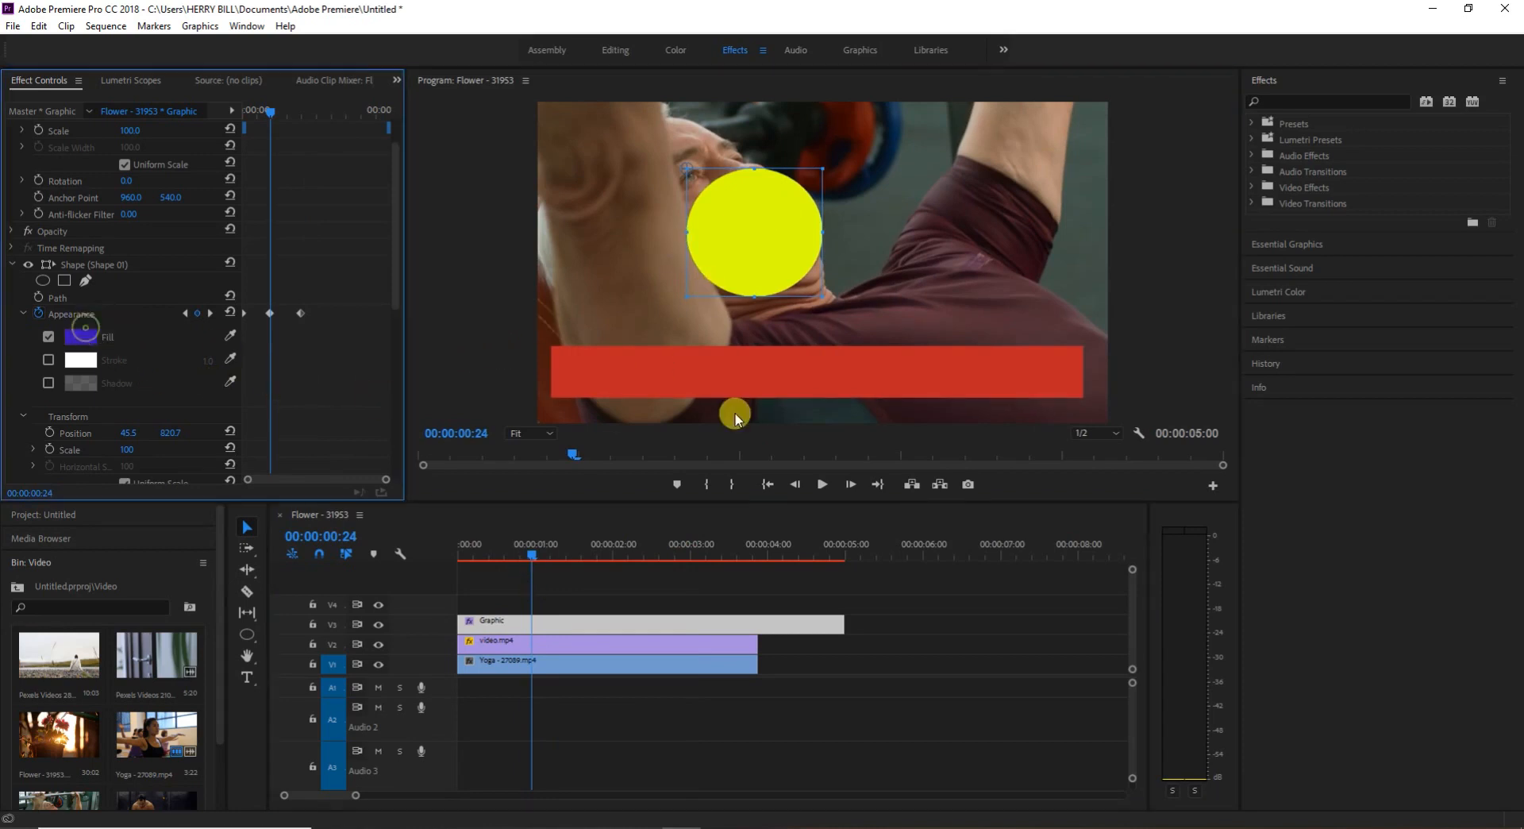
left_click(78, 337)
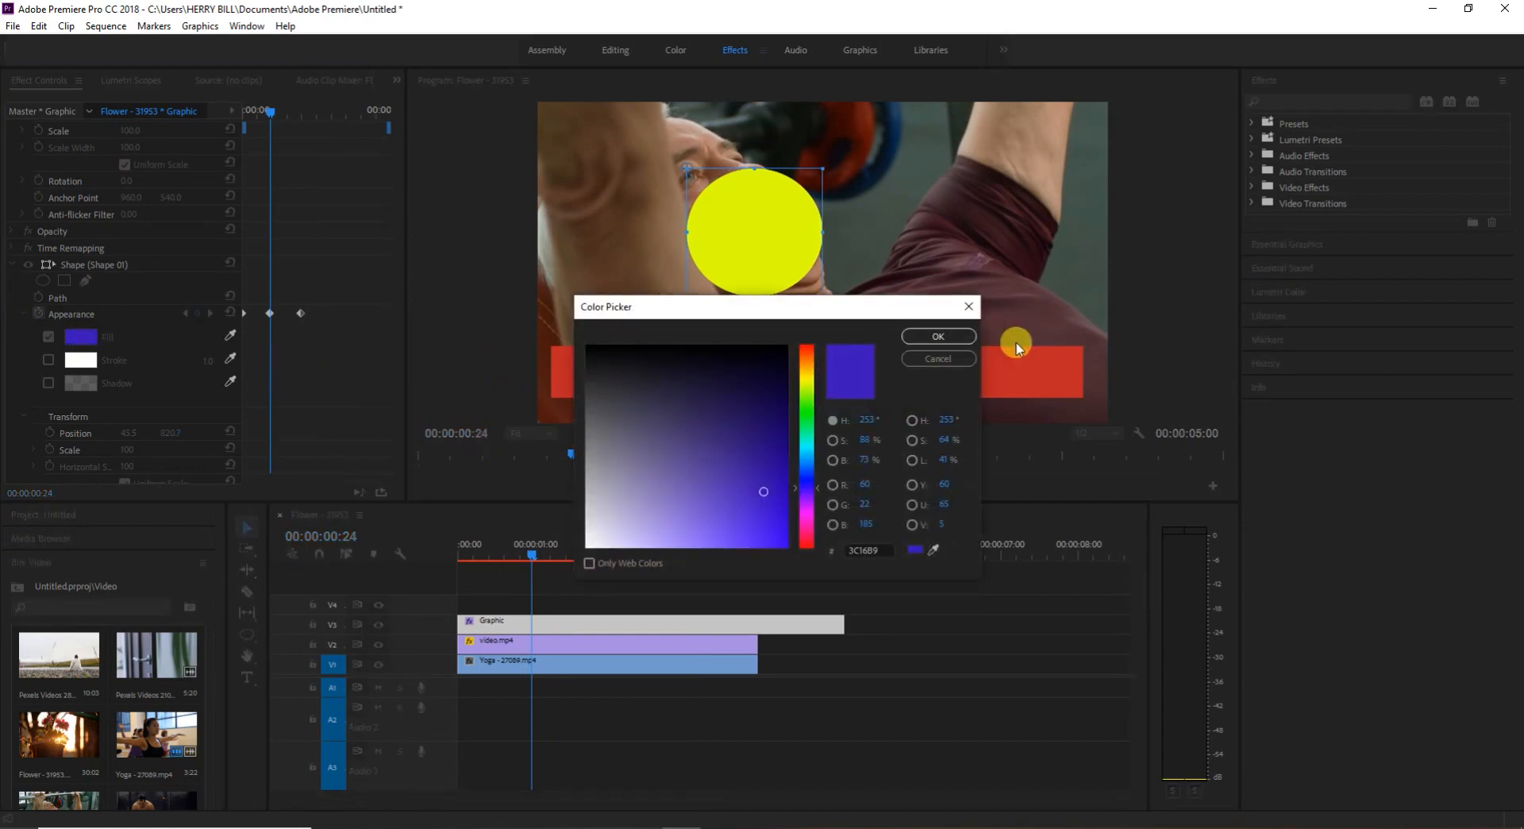
left_click(957, 335)
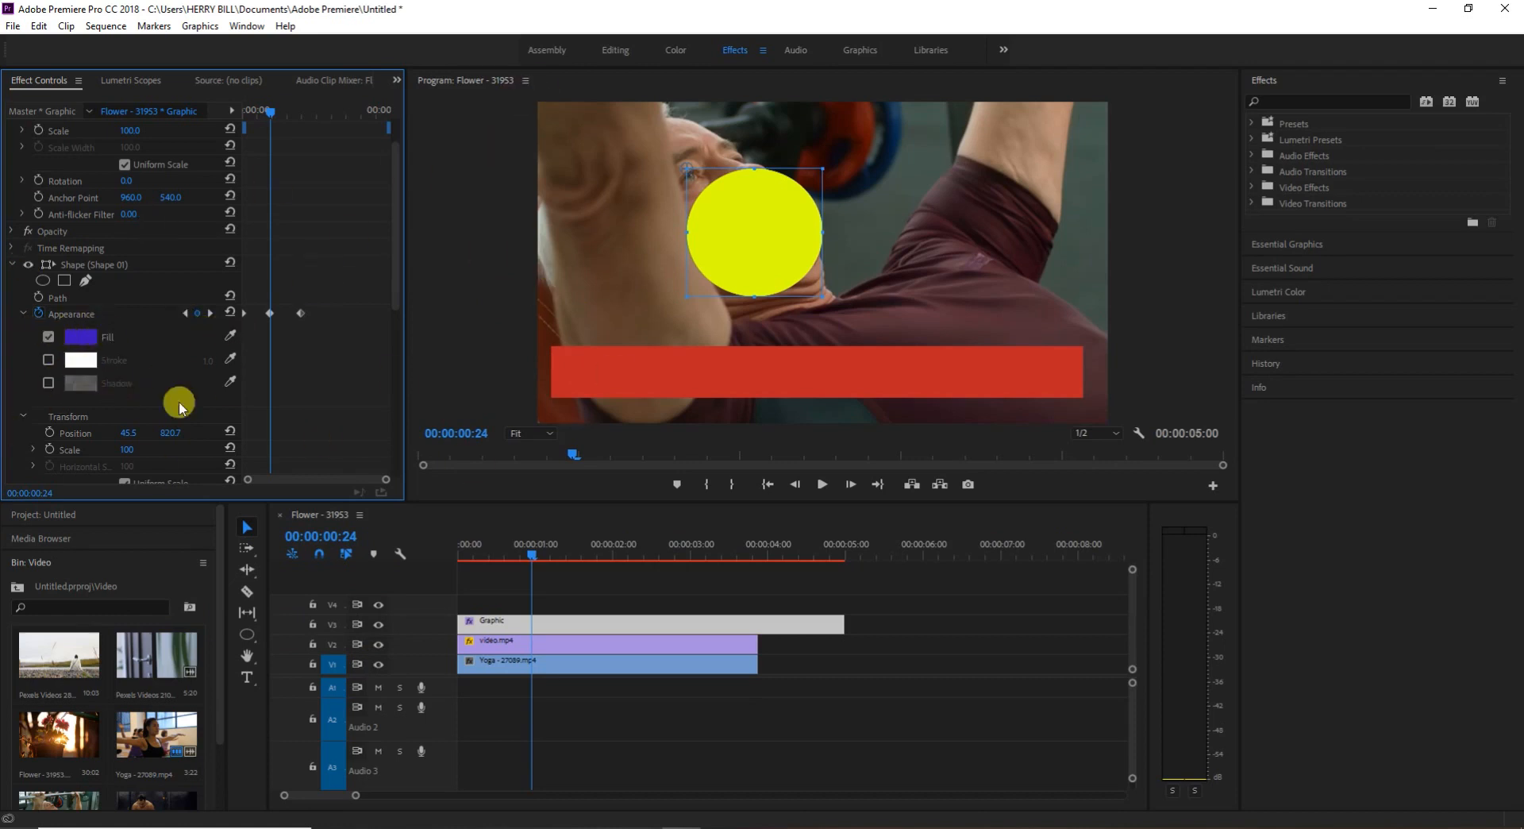
Return the playhead to 00:00:00:00 and delete the Graphic clip holding the rectangle and circle from track V3
left_click_drag(250, 640, 322, 629)
left_click(248, 632)
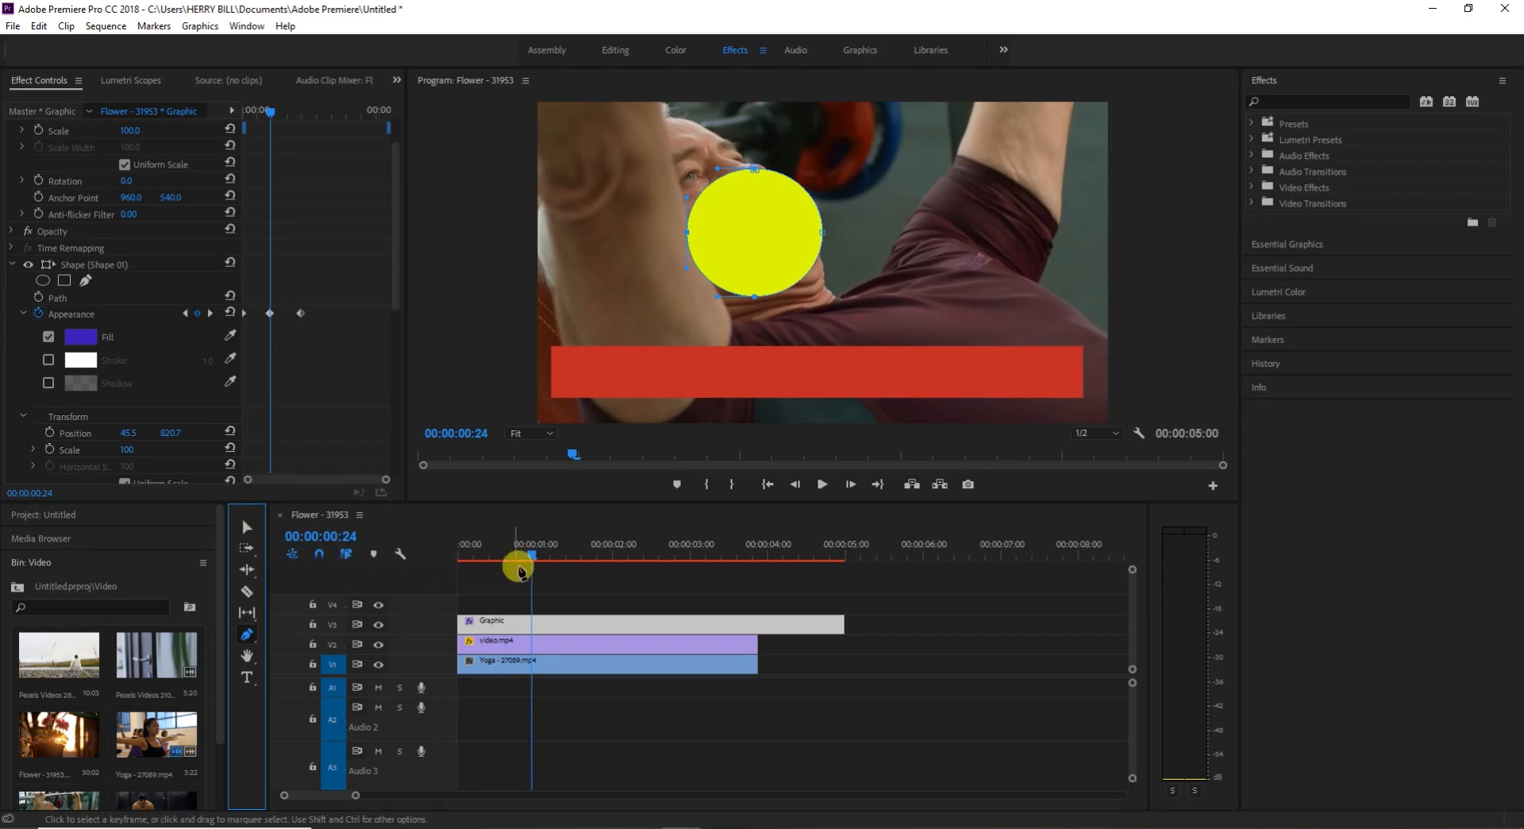
left_click_drag(536, 556, 442, 559)
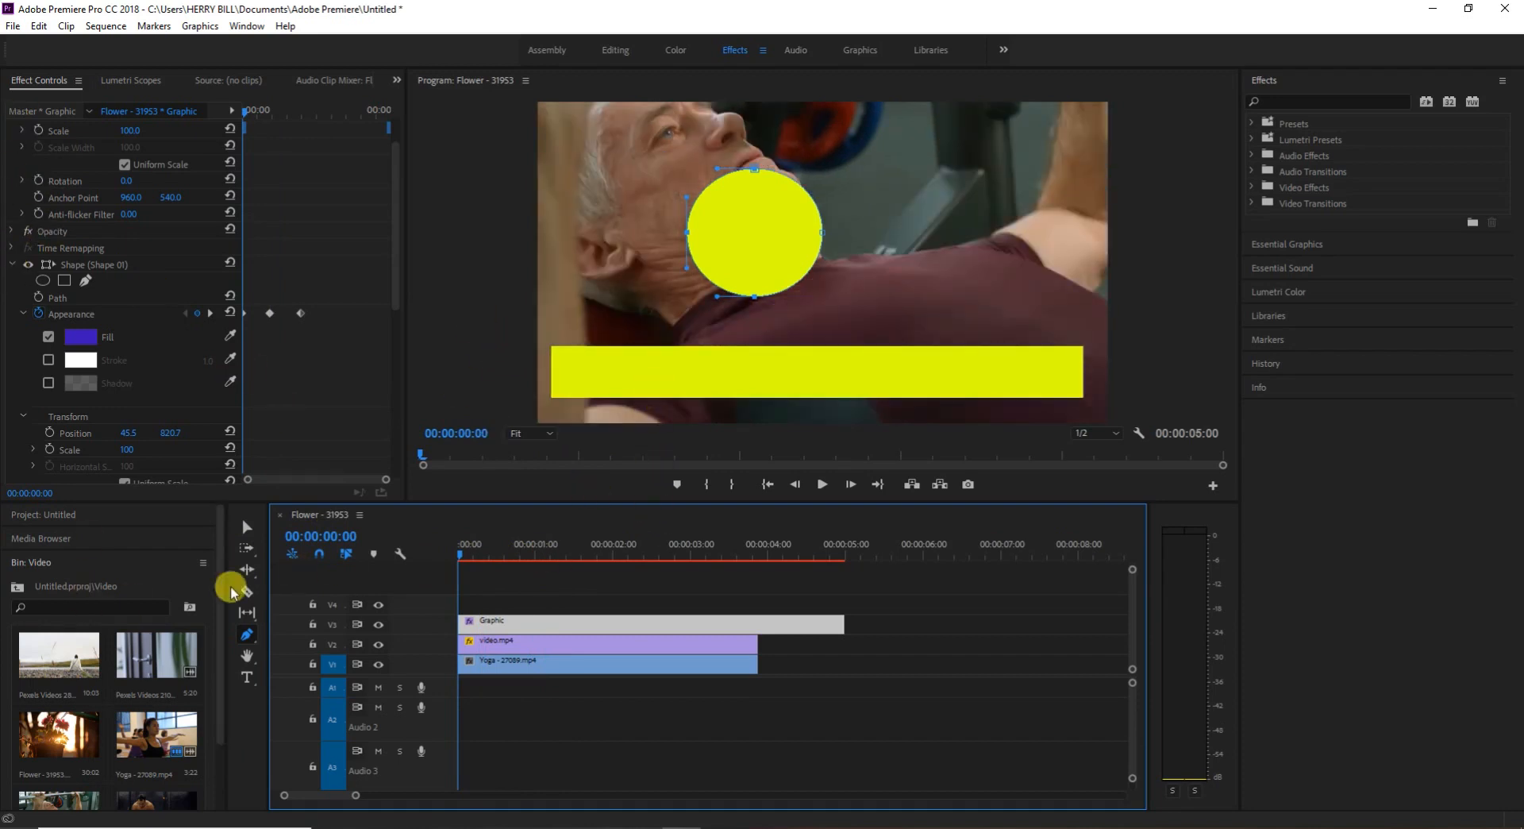
left_click(247, 527)
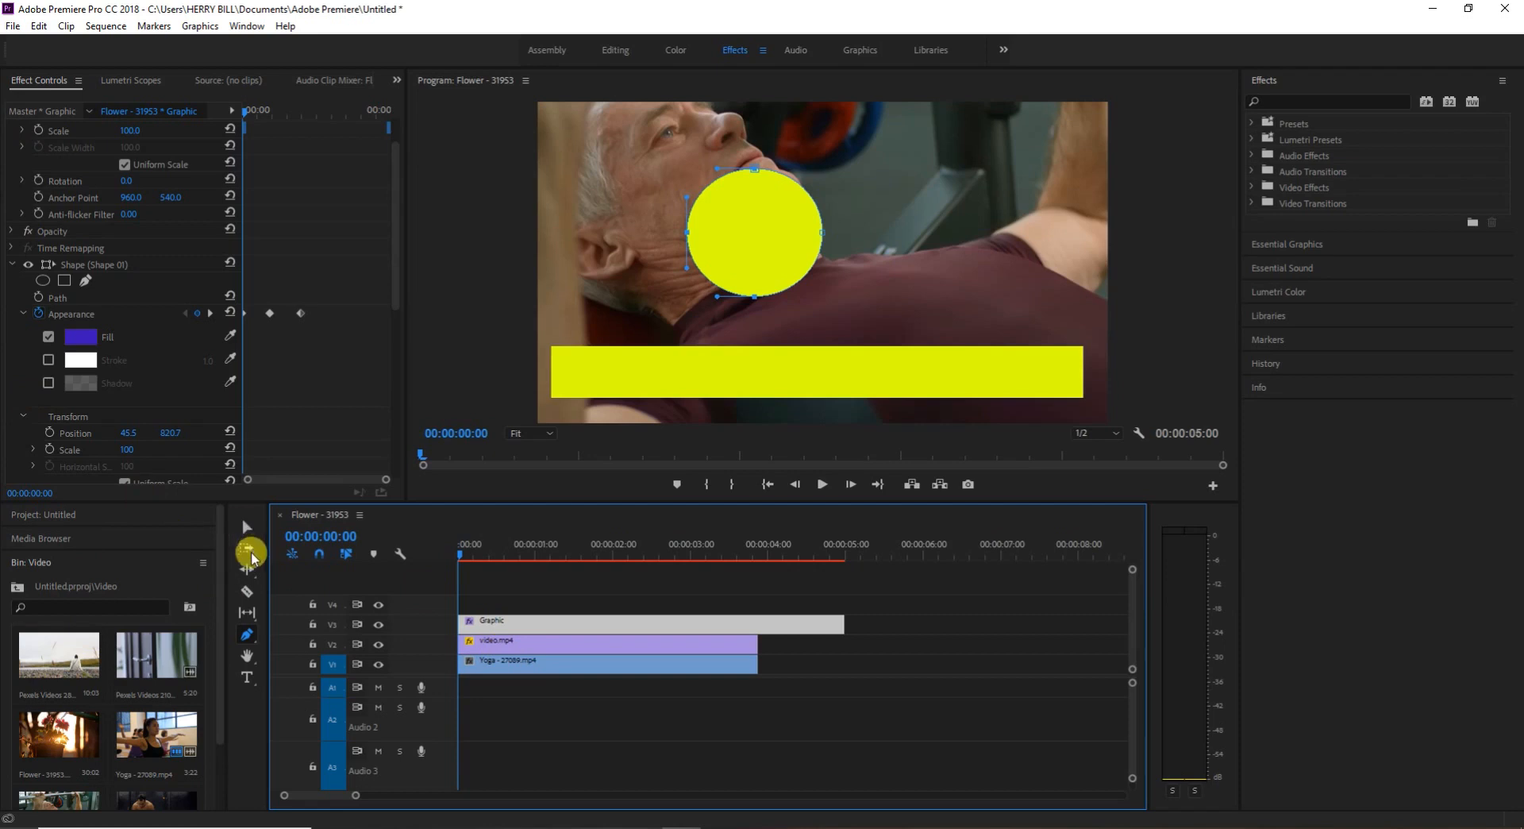
left_click(791, 627)
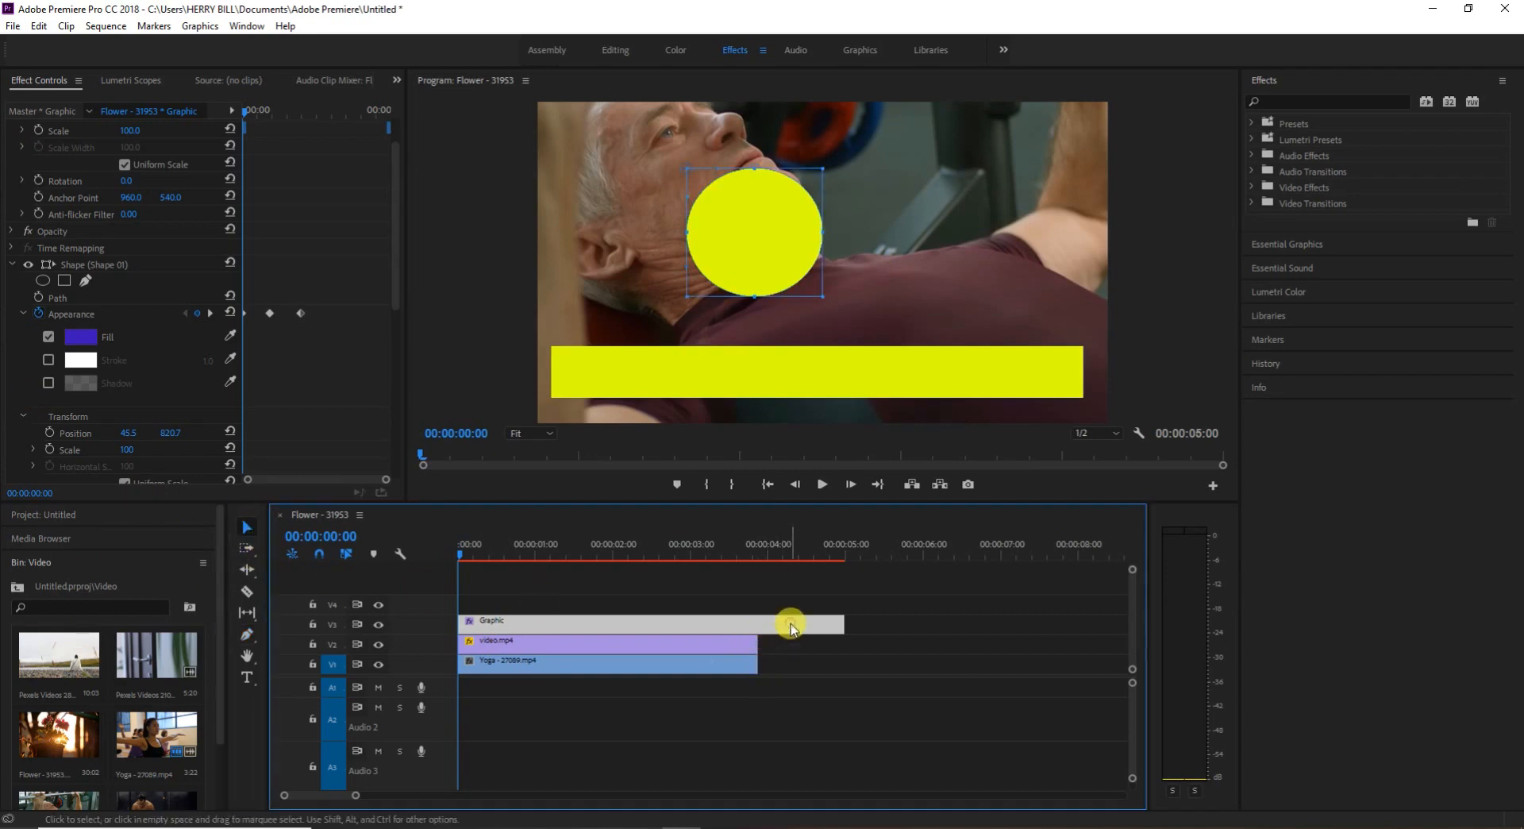
key("Delete")
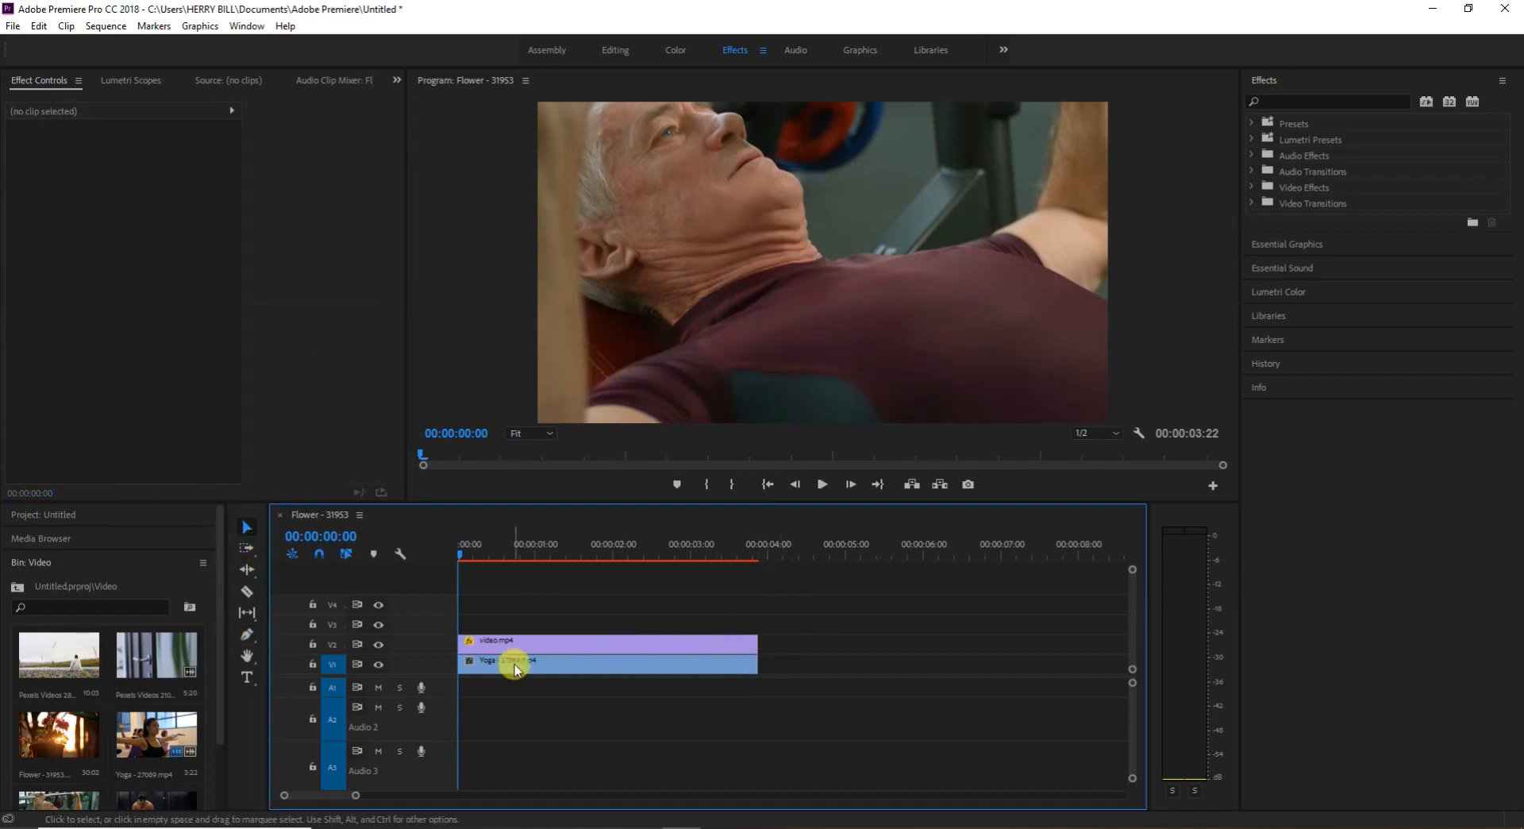
Select the video.mp4 clip and expand video tracks V2 and V1 until their clip thumbnails show
left_click(537, 651)
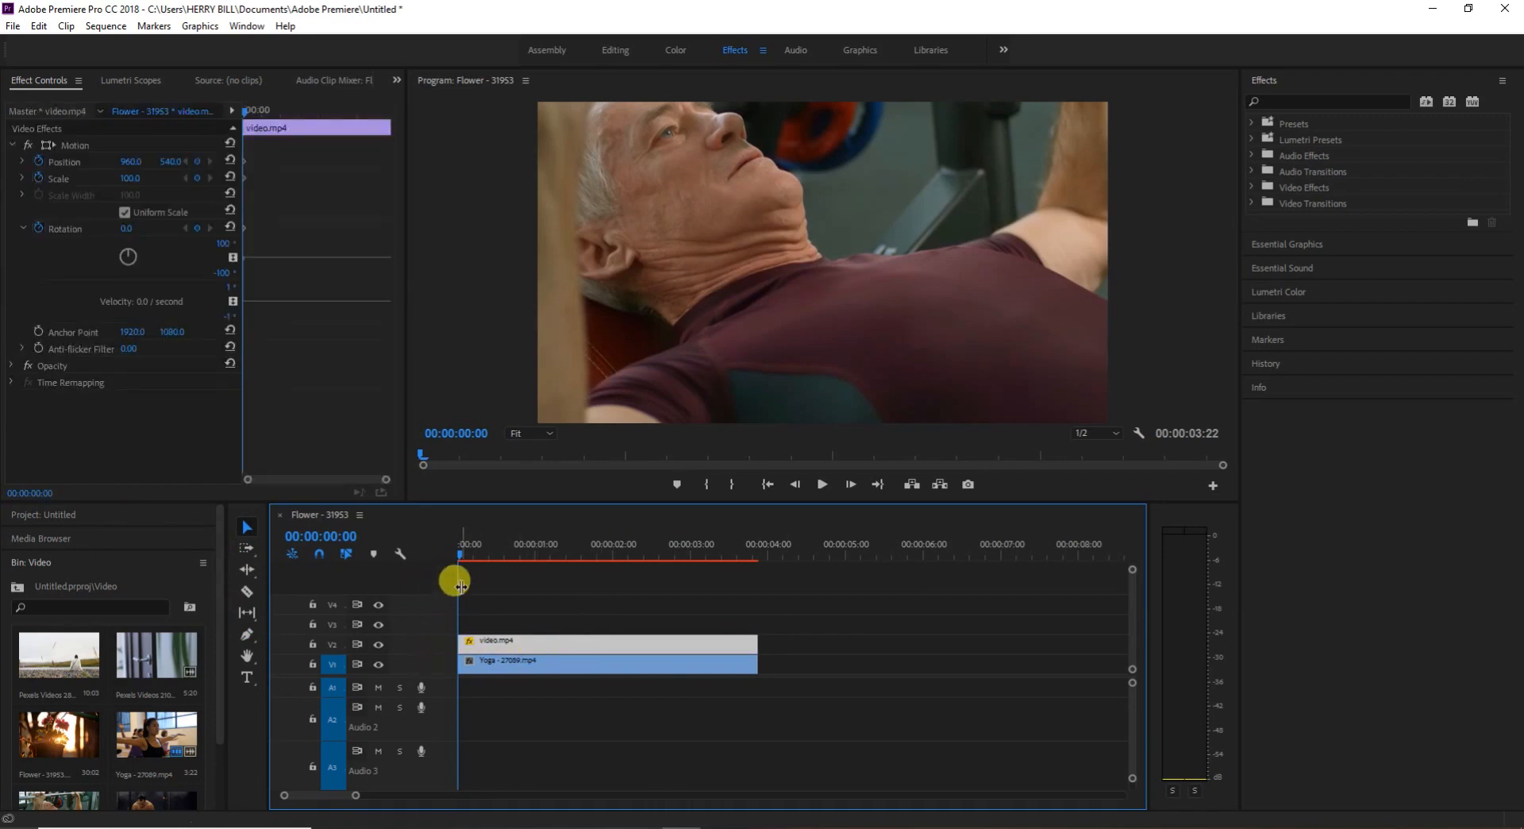
left_click_drag(460, 551, 432, 580)
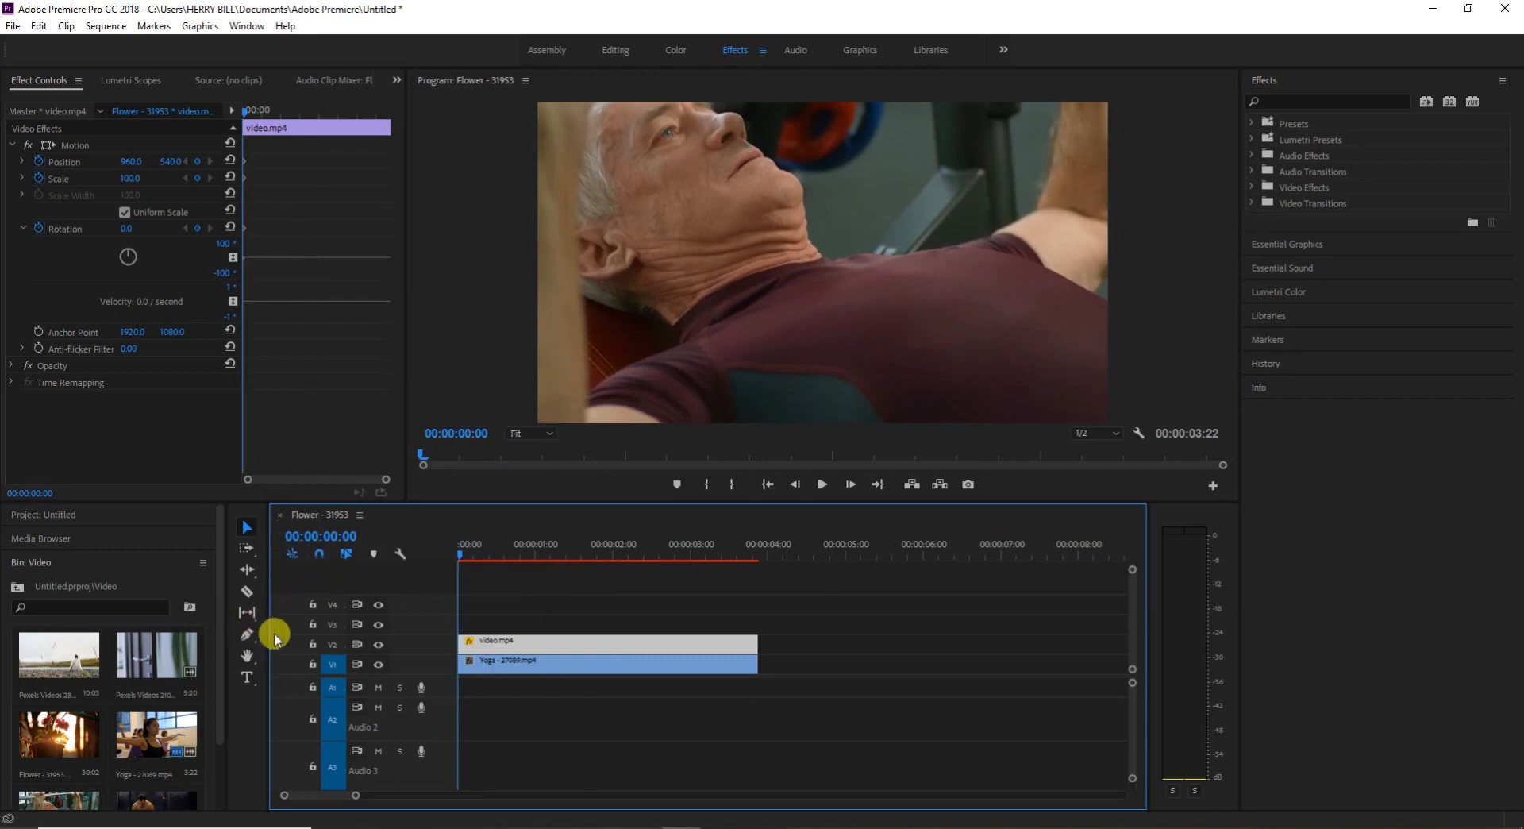
double_click(418, 649)
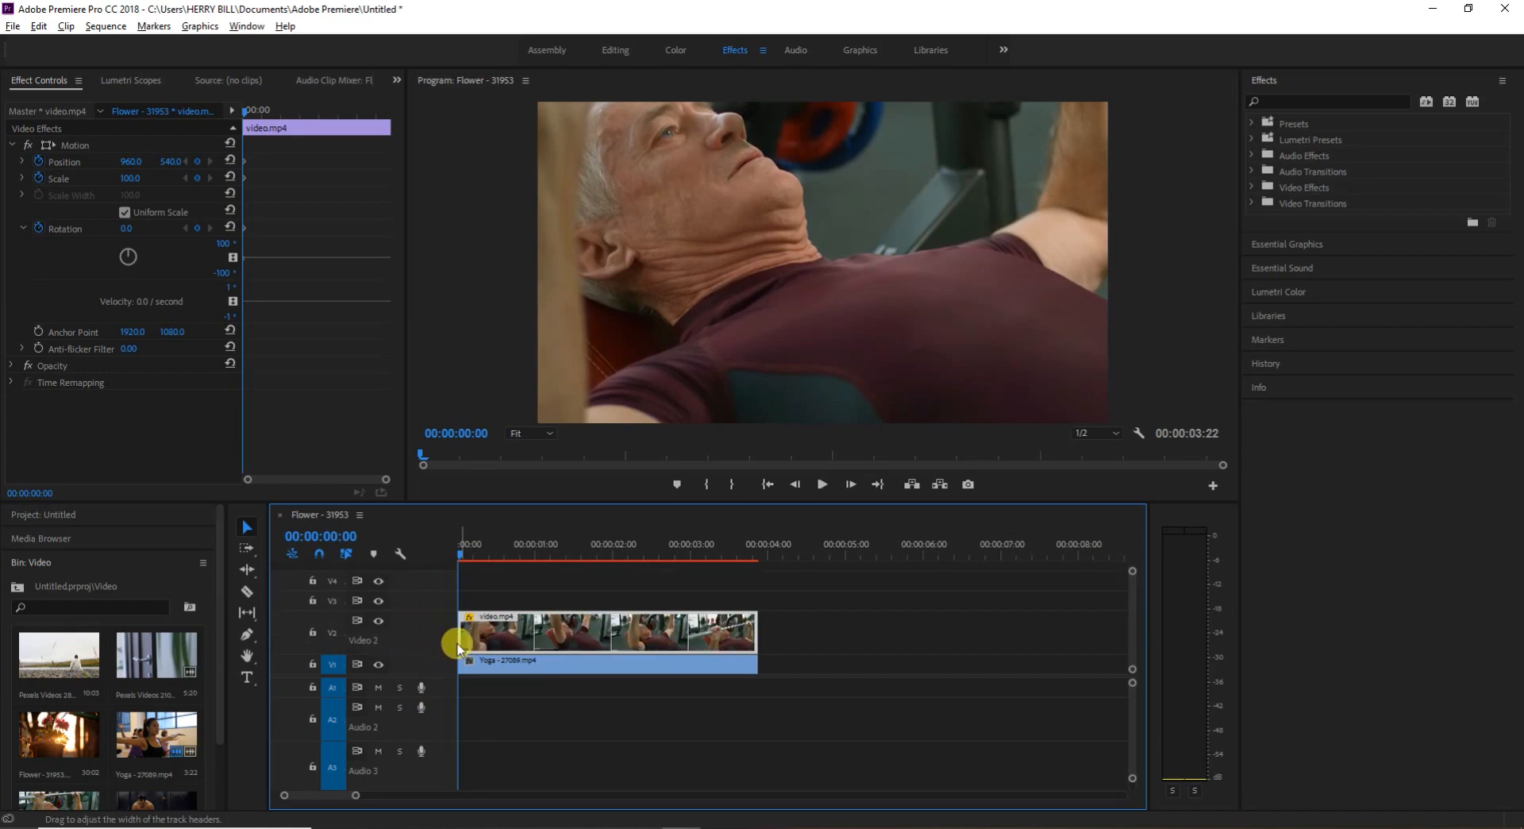
double_click(410, 665)
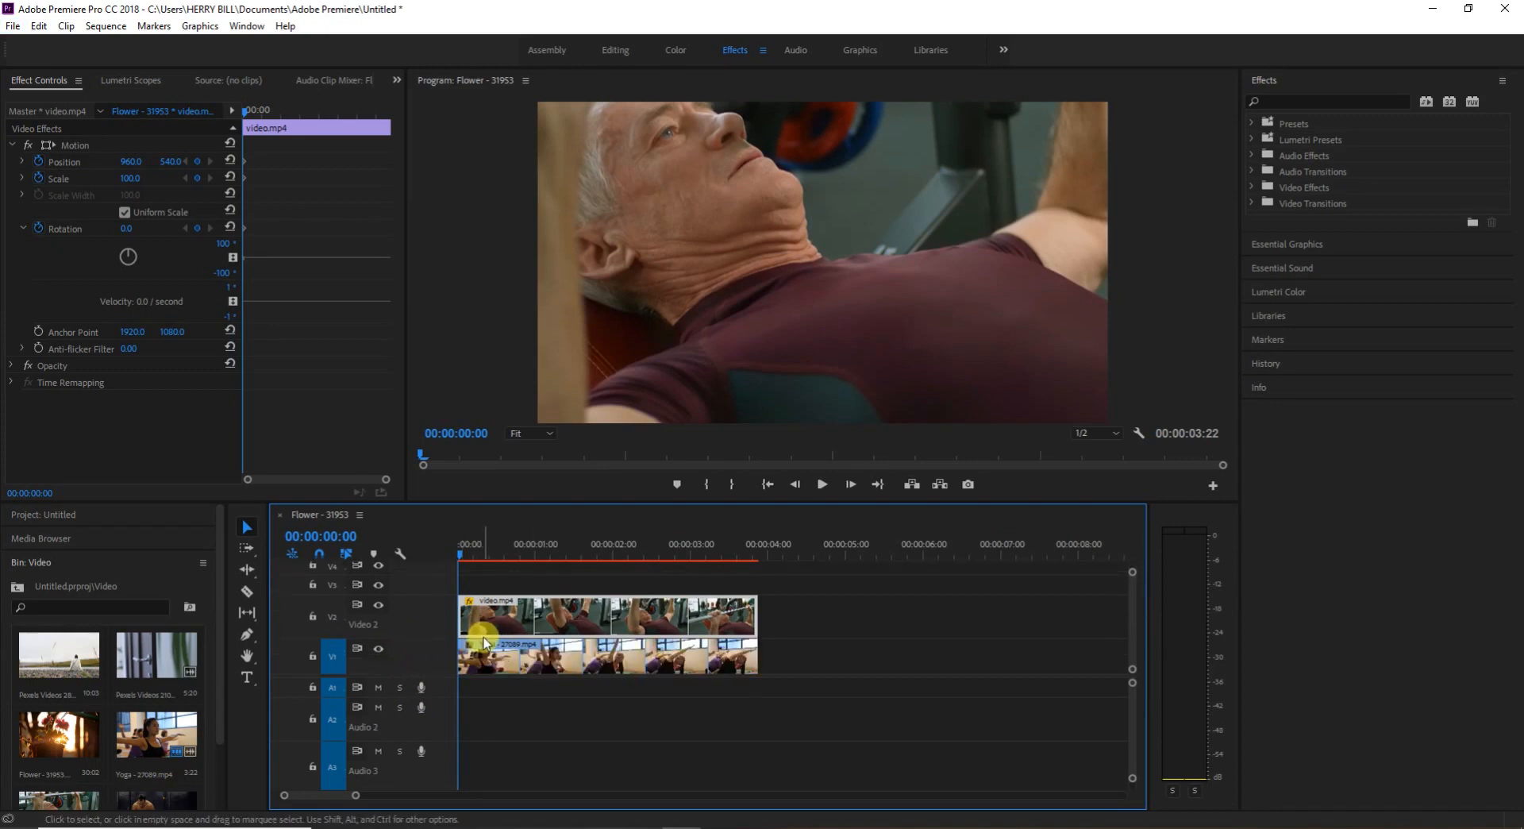
double_click(433, 660)
key("alt")
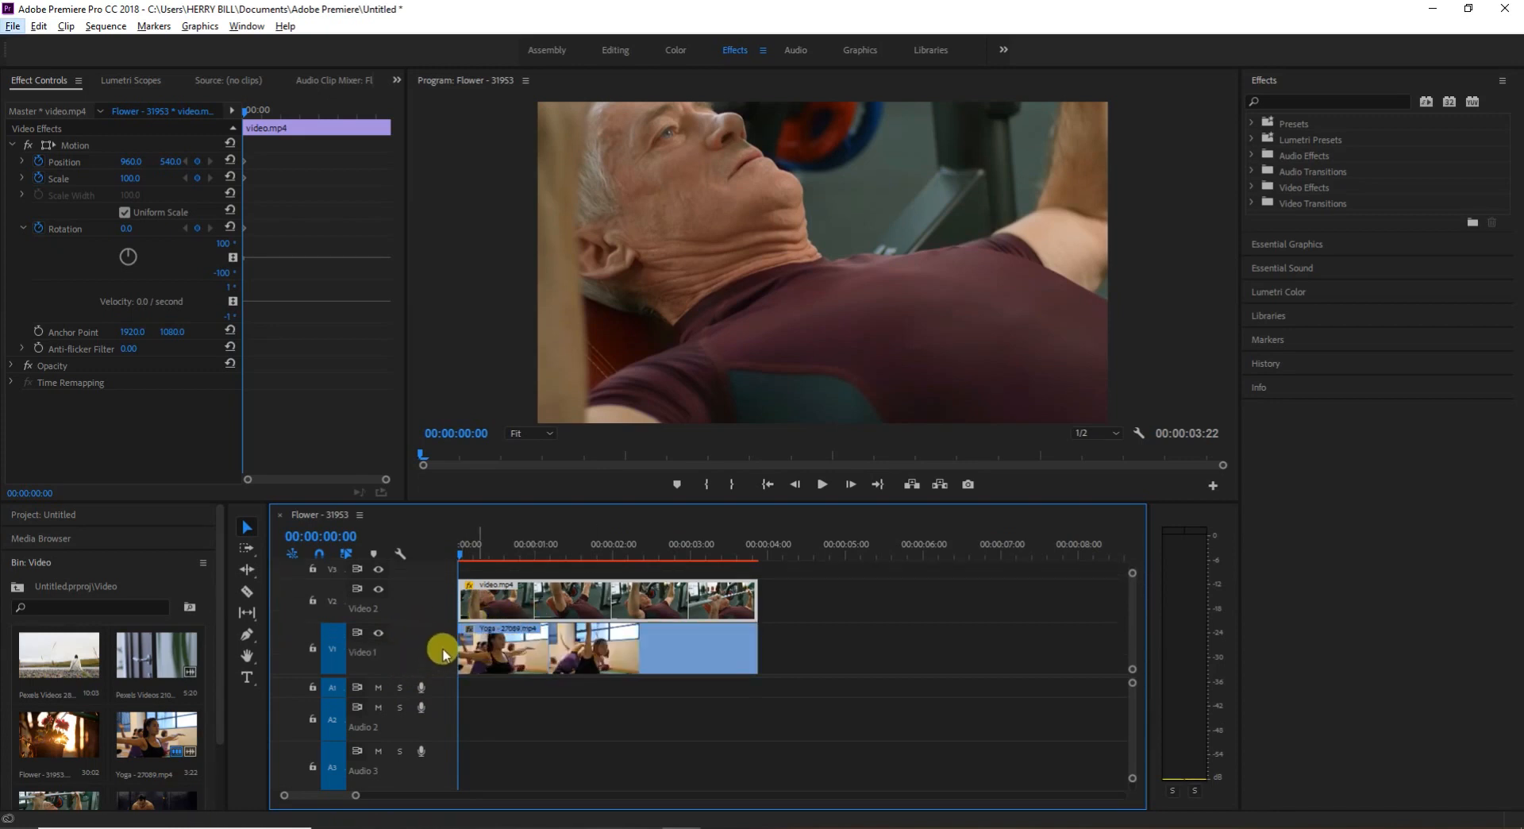
left_click_drag(461, 567, 443, 597)
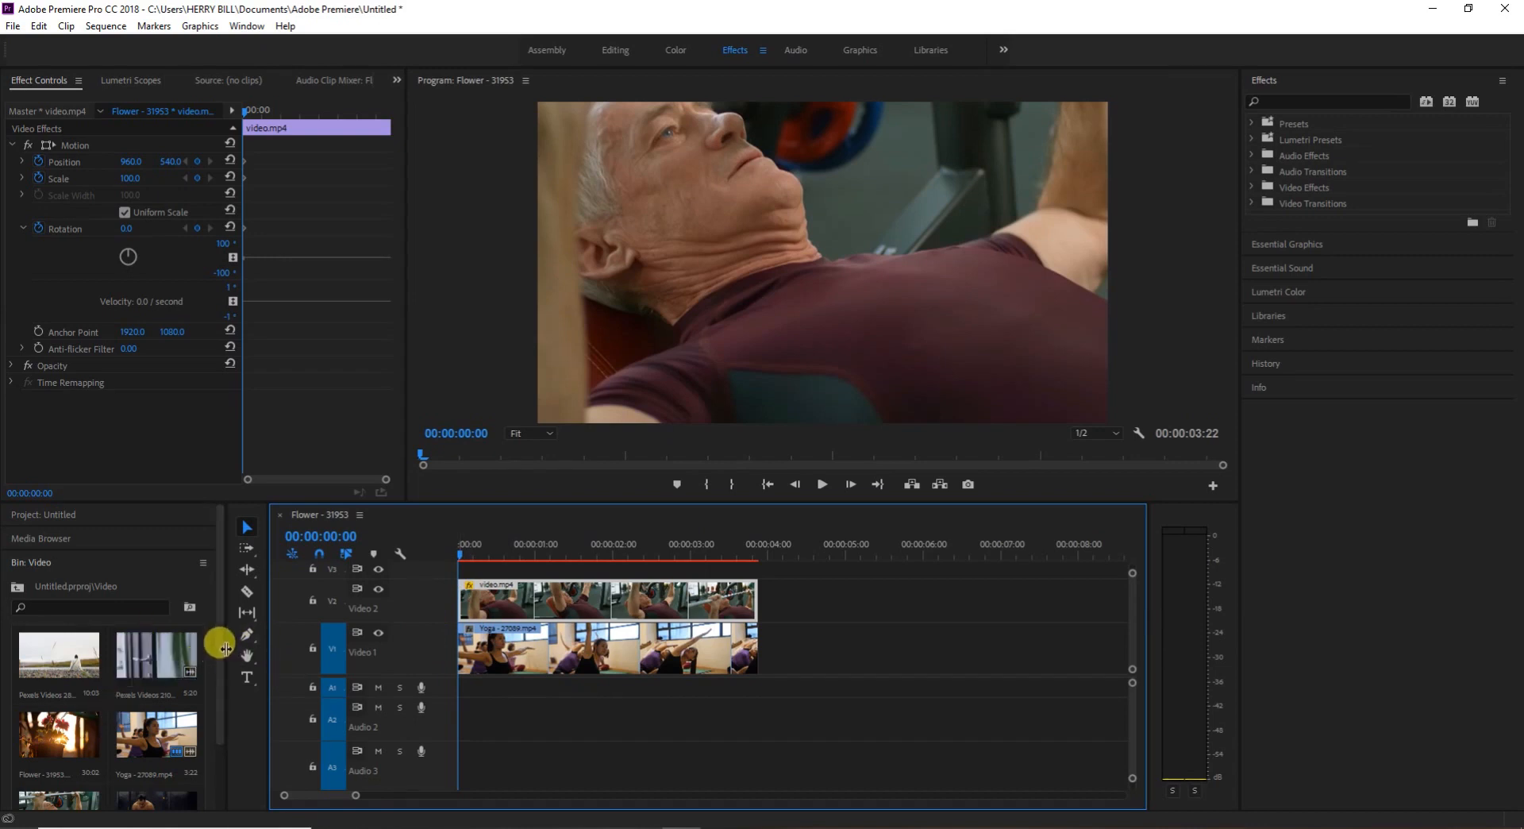
Widen the project media area and open the Music bin of the project
scroll(206, 698, "down", 2)
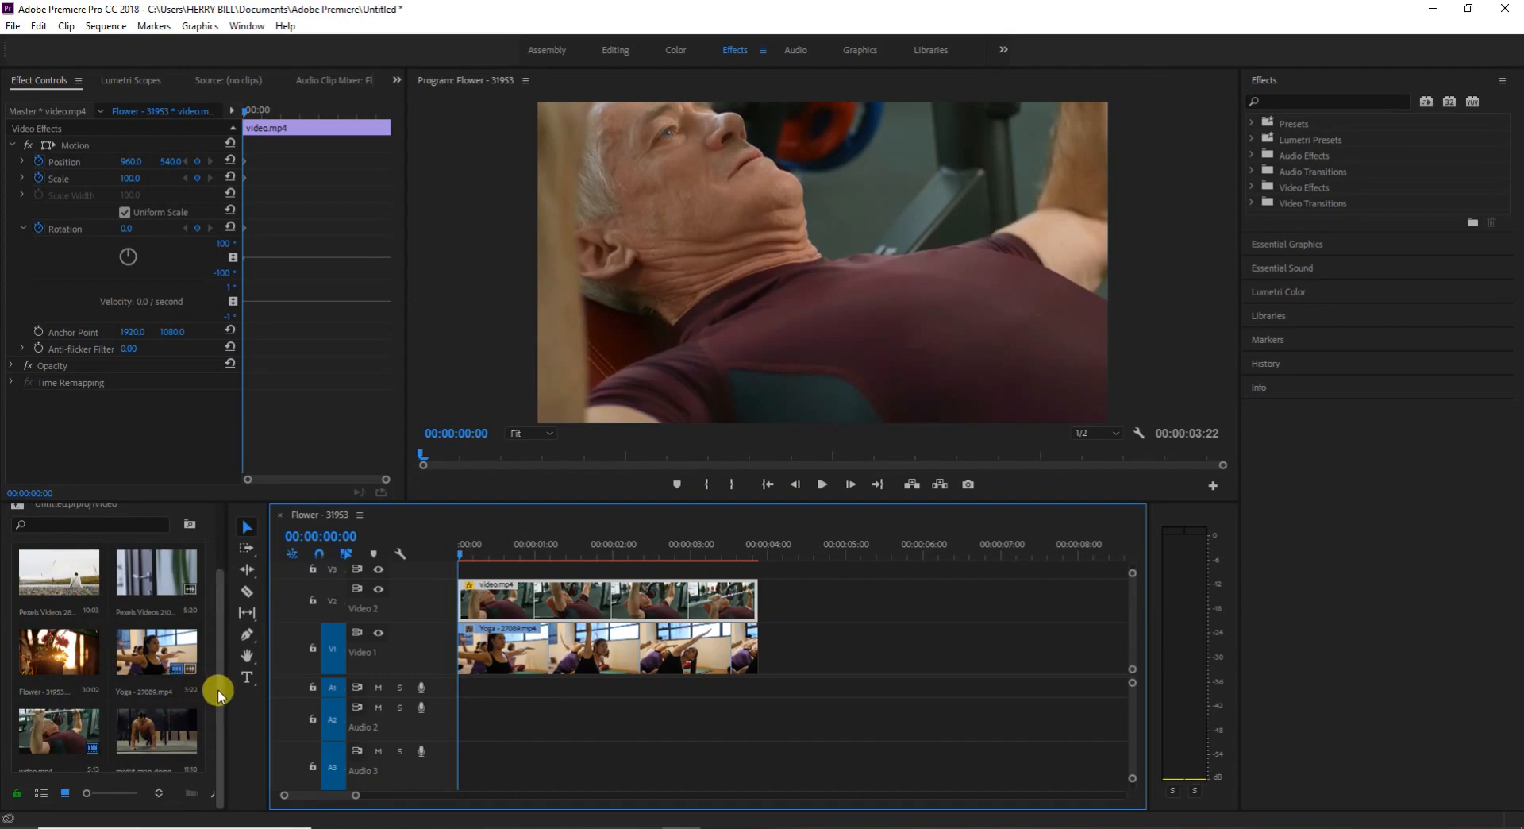
scroll(217, 688, "up", 2)
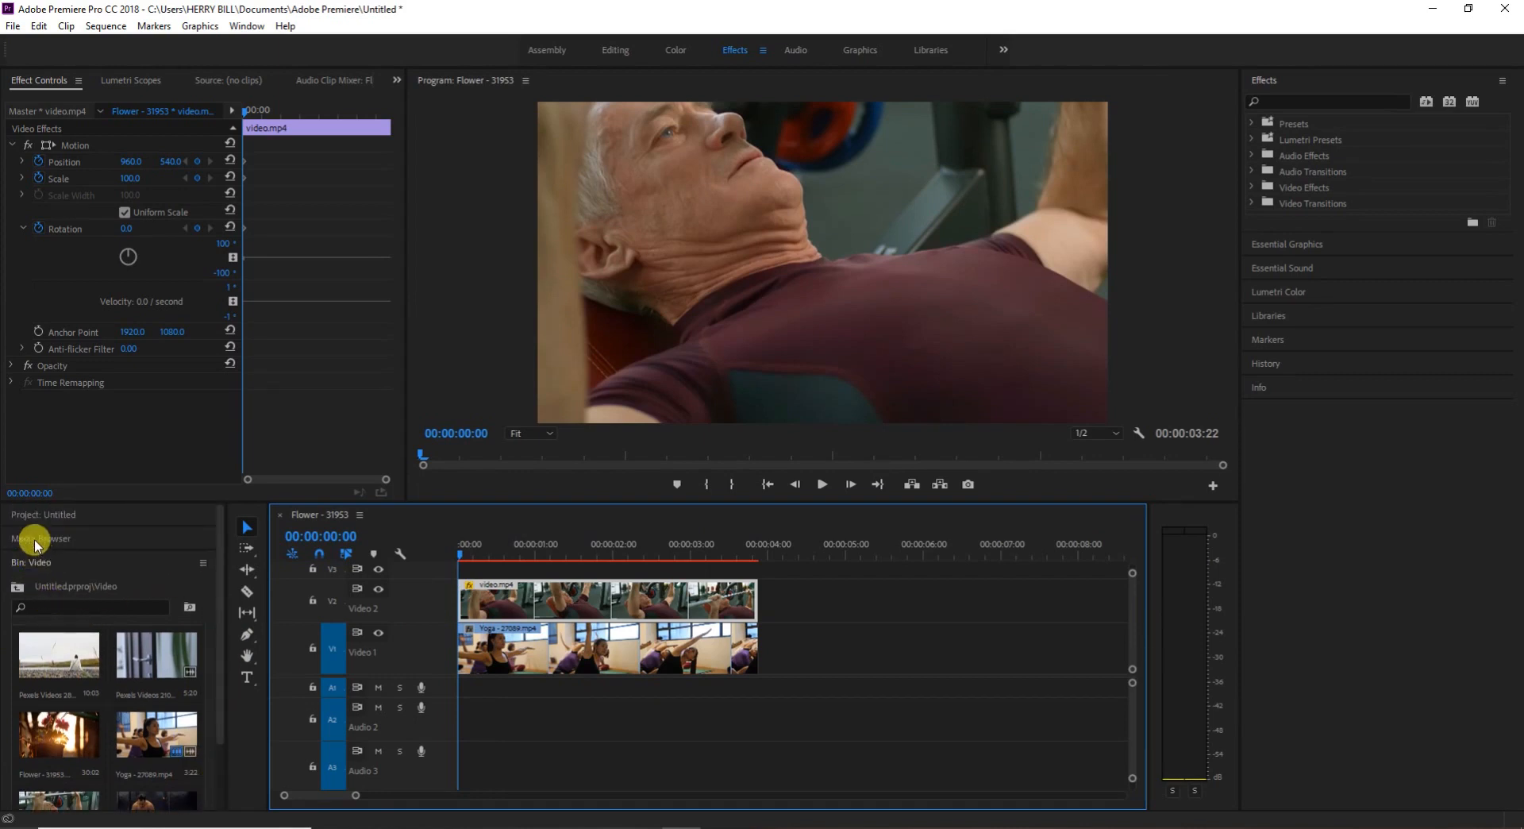
left_click_drag(226, 654, 388, 638)
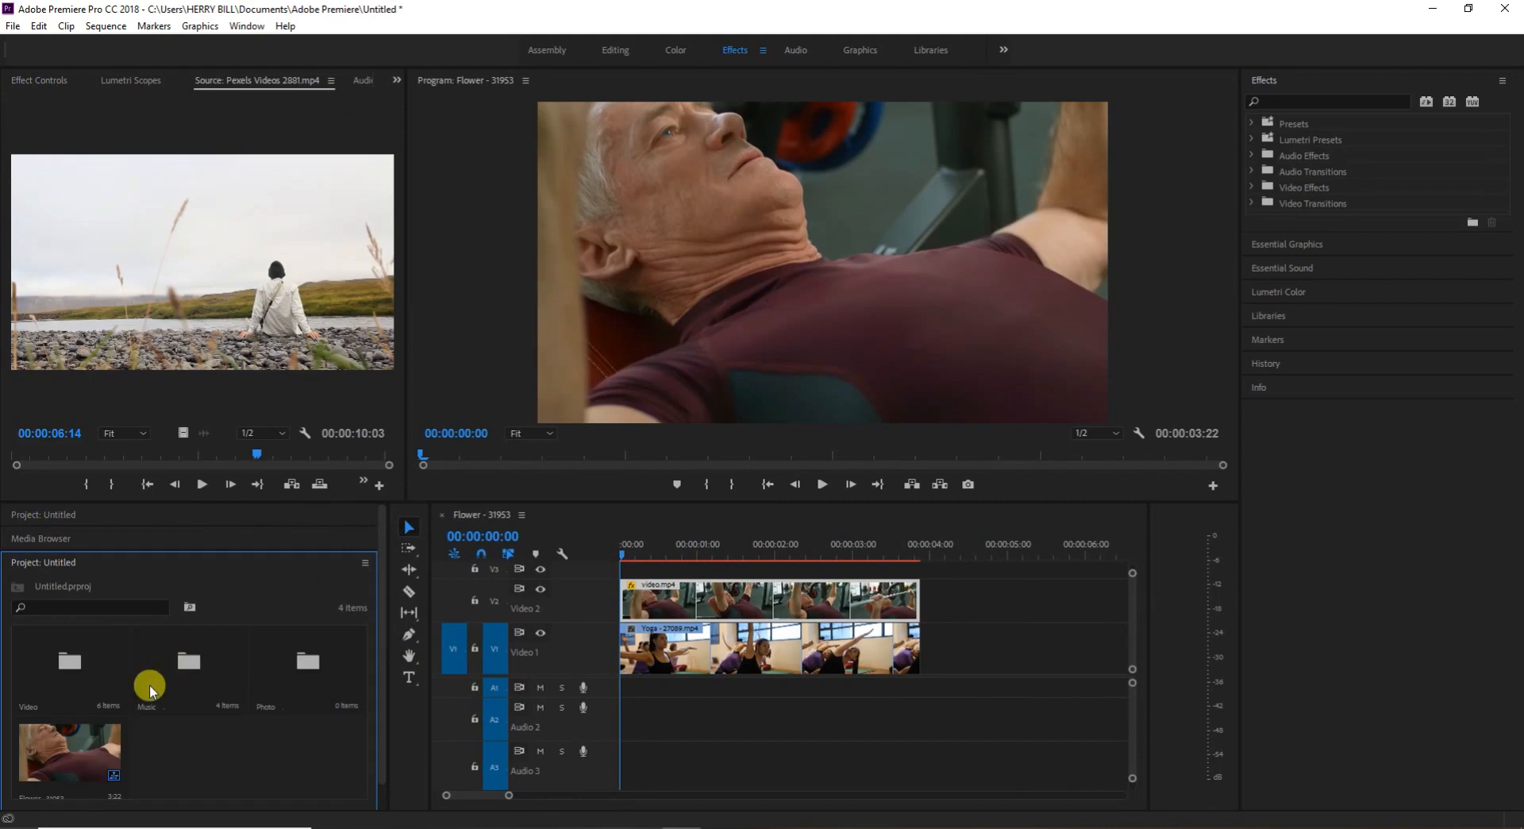
double_click(150, 685)
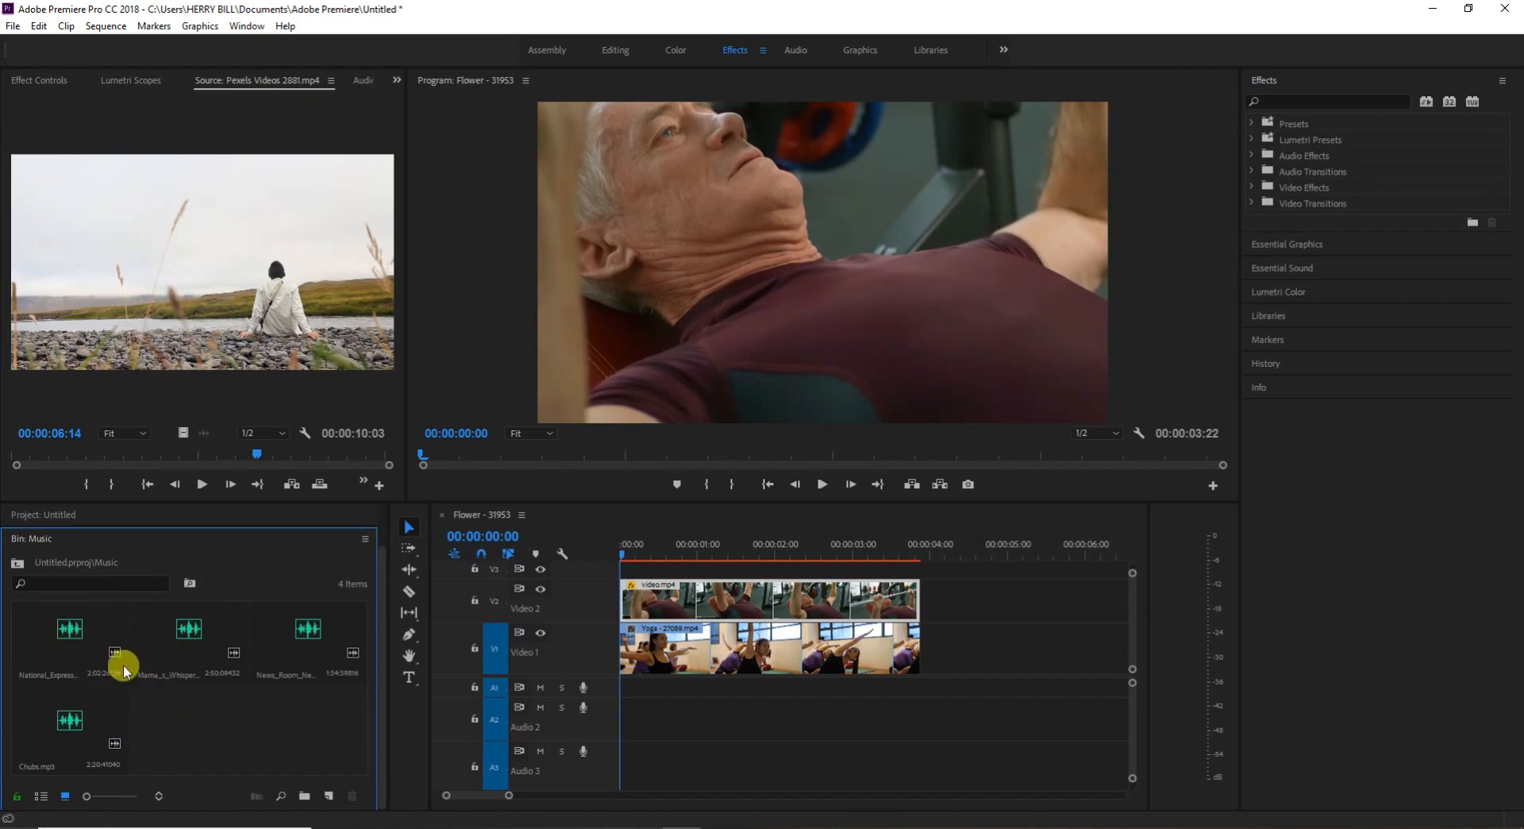
Try the full Mama_s_Whisper.mp3 on audio track A1 at the sequence start, and delete it from the timeline
left_click_drag(147, 655, 624, 692)
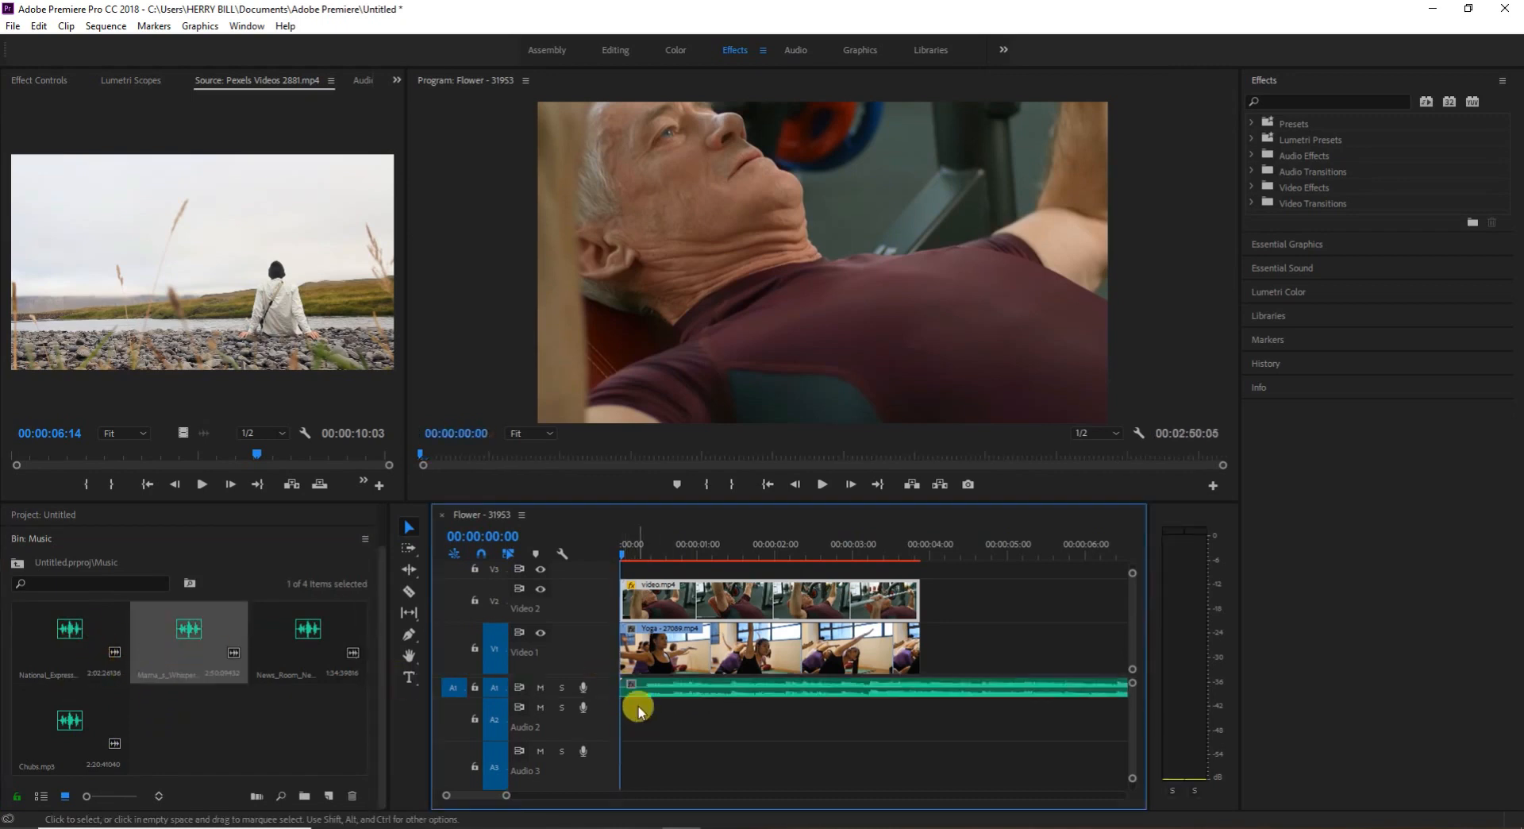
key("space")
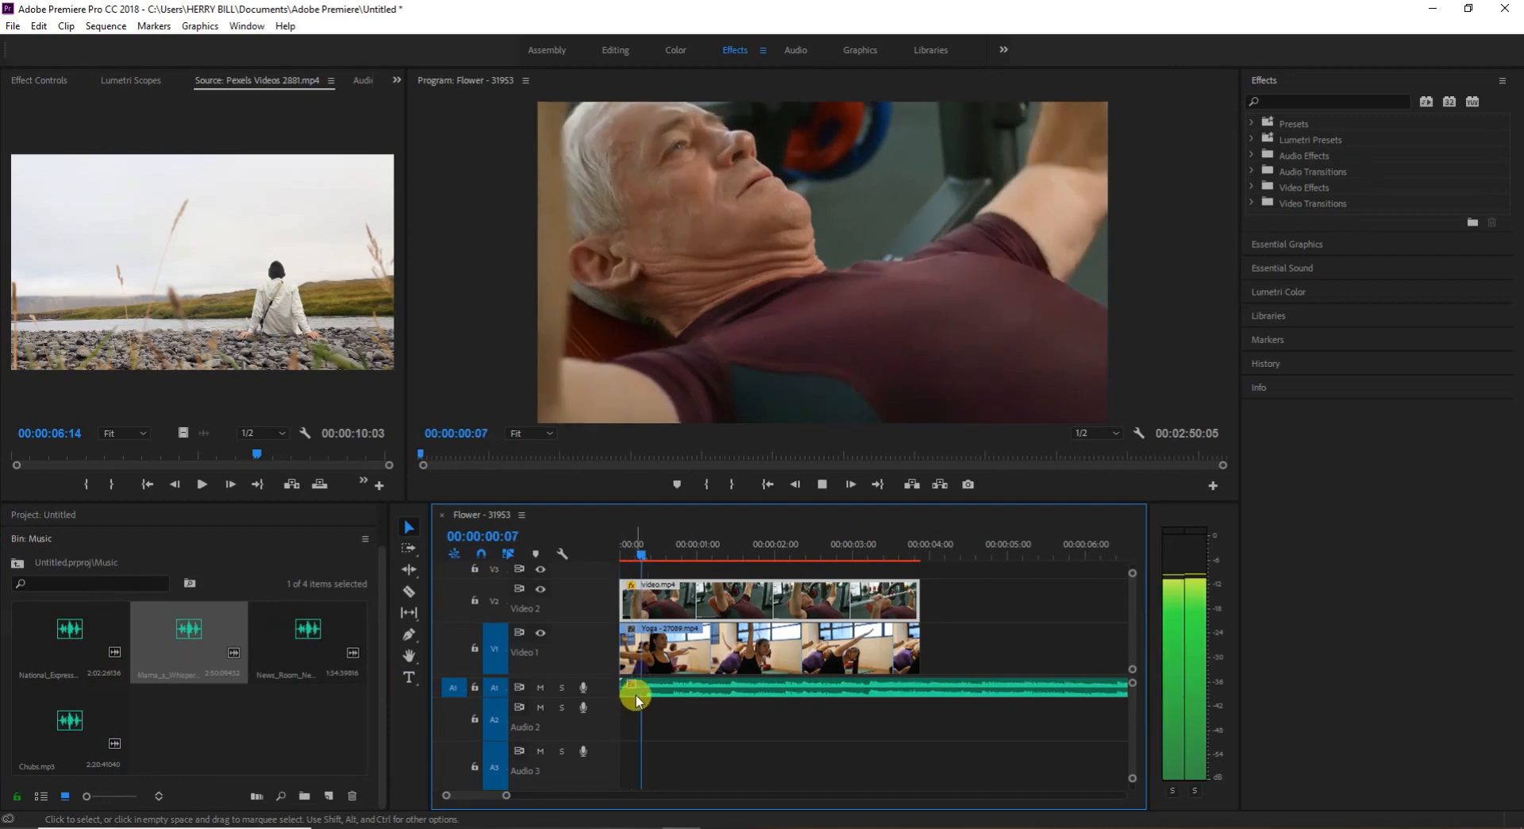
left_click(908, 692)
key("Delete")
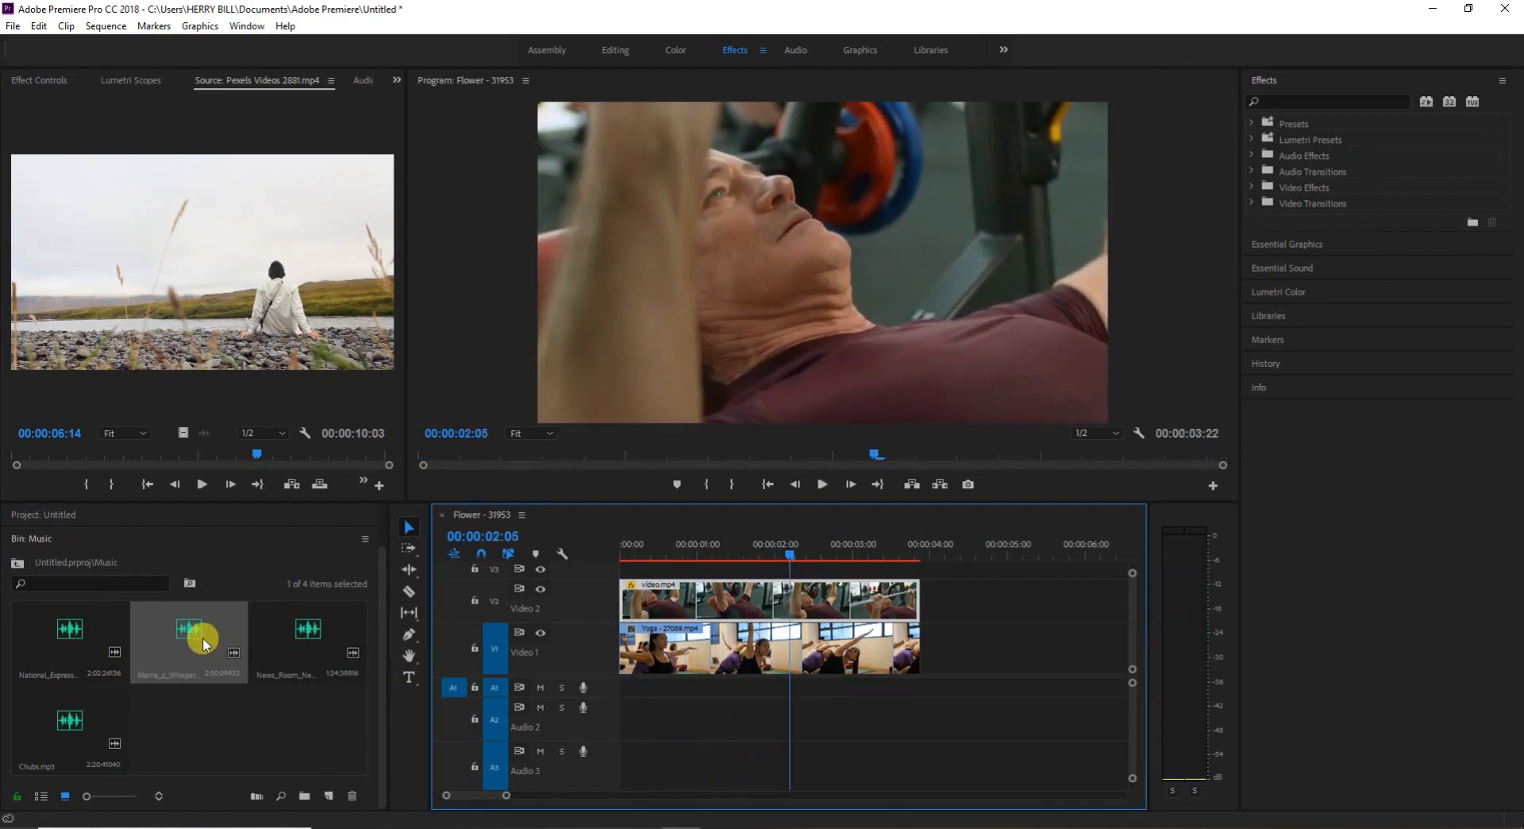
Load Mama_s_Whisper.mp3 from the Music bin into the Source monitor and listen to its opening seconds
left_click(204, 645)
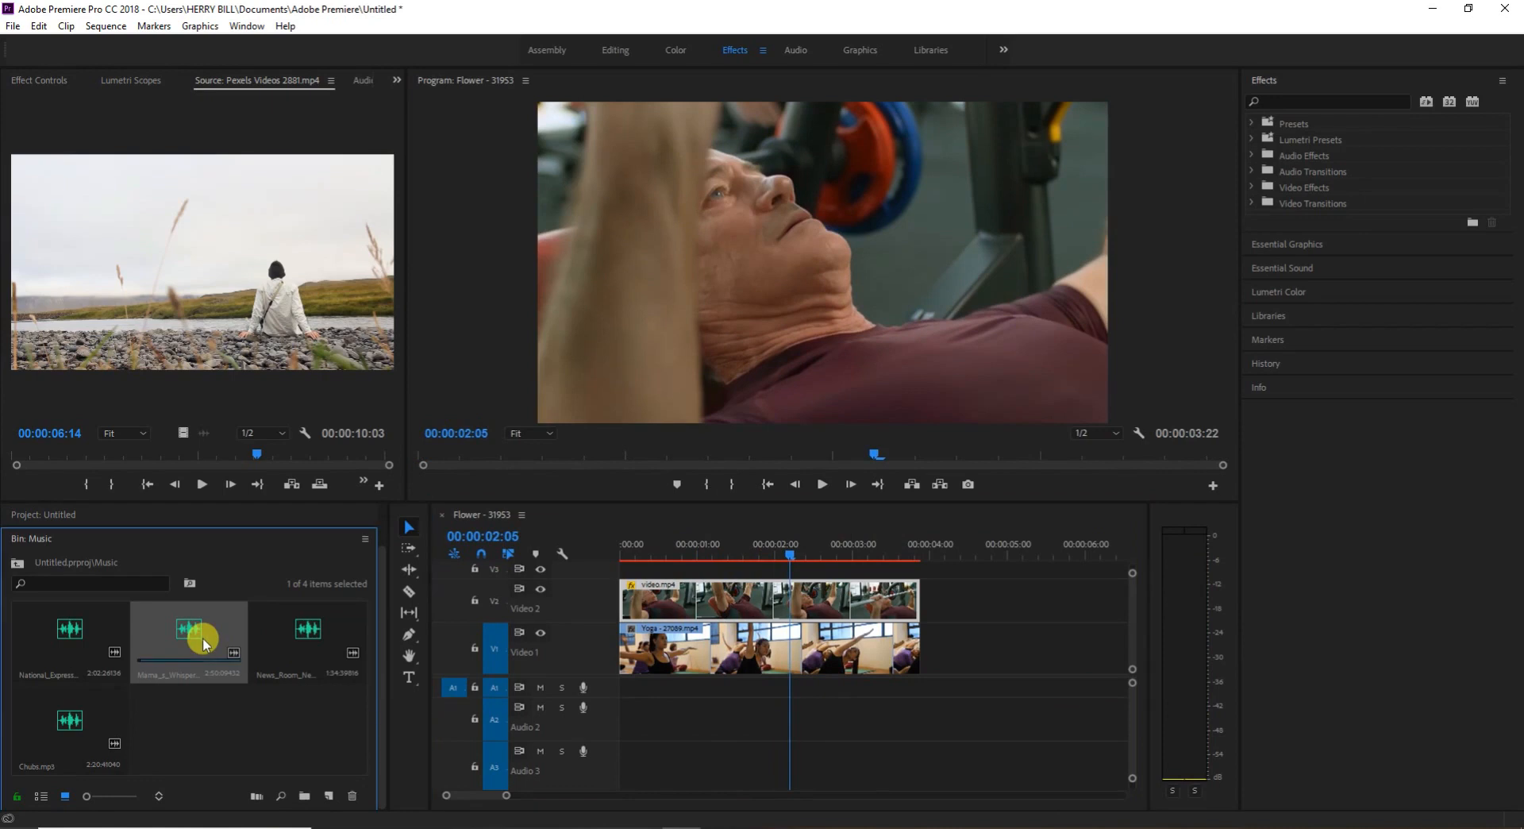
double_click(202, 636)
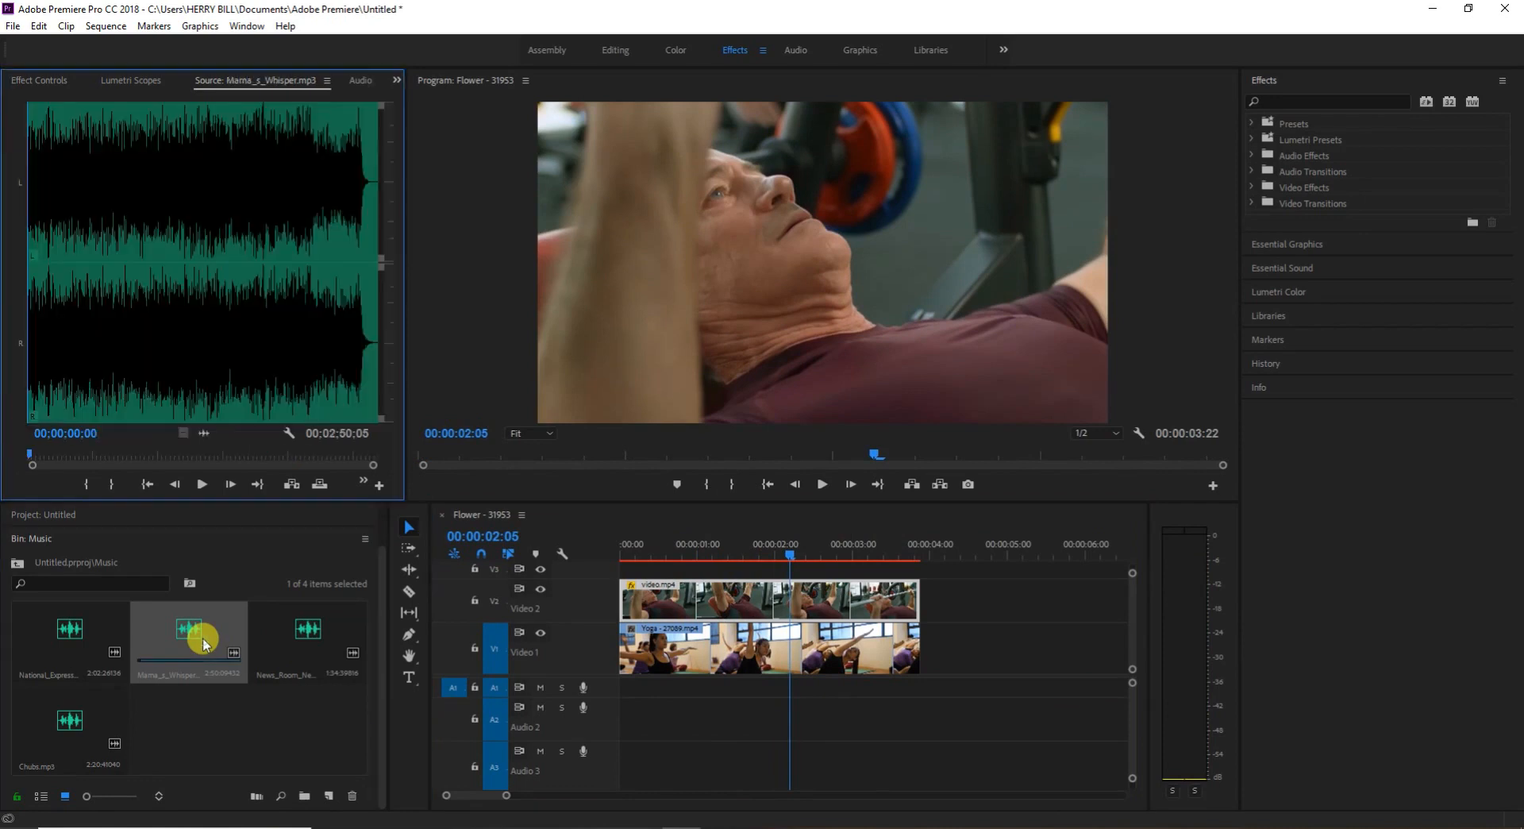
left_click(202, 484)
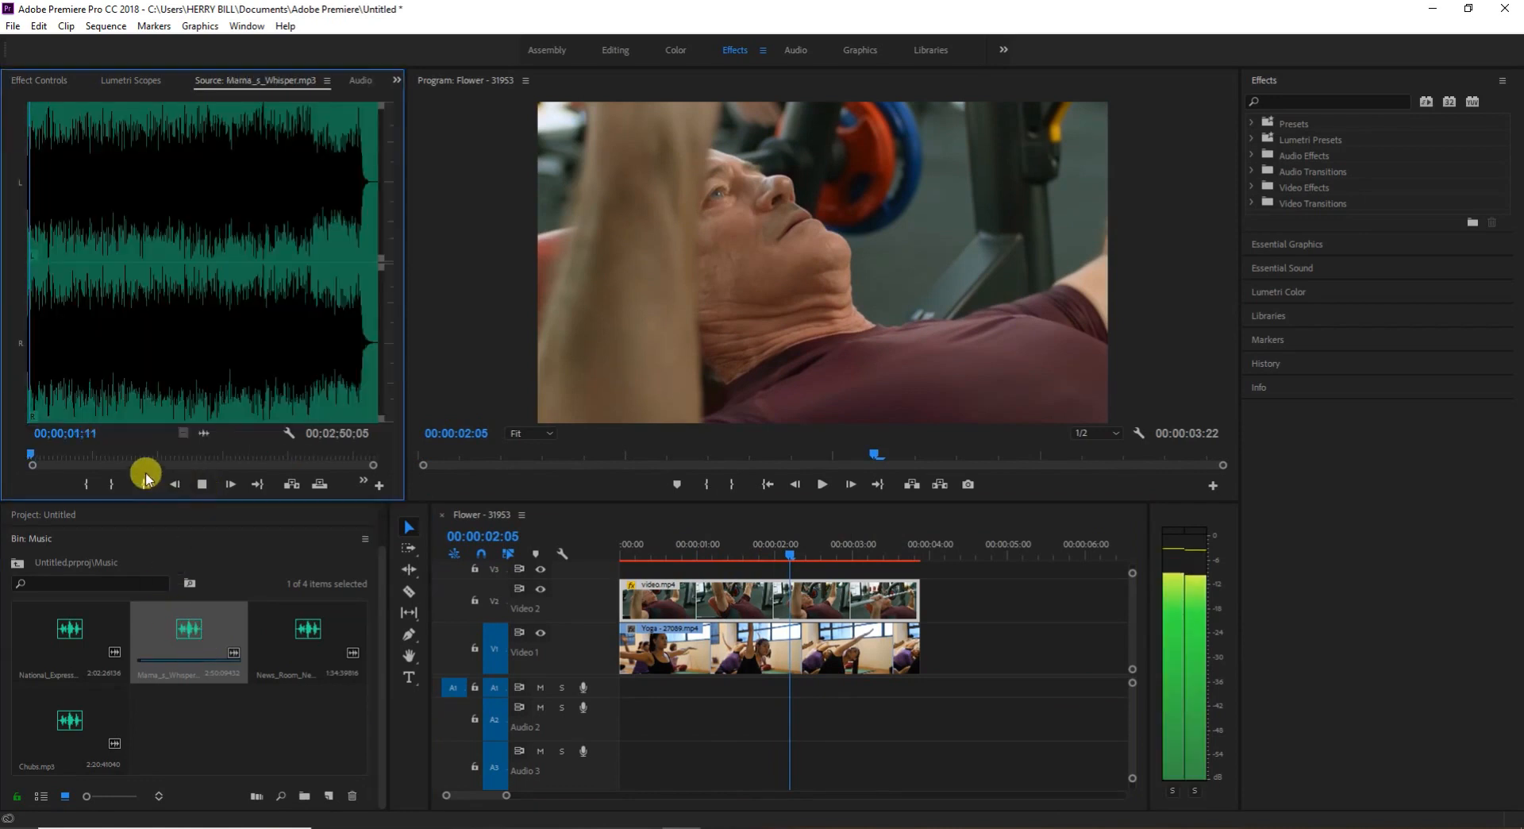
left_click(203, 484)
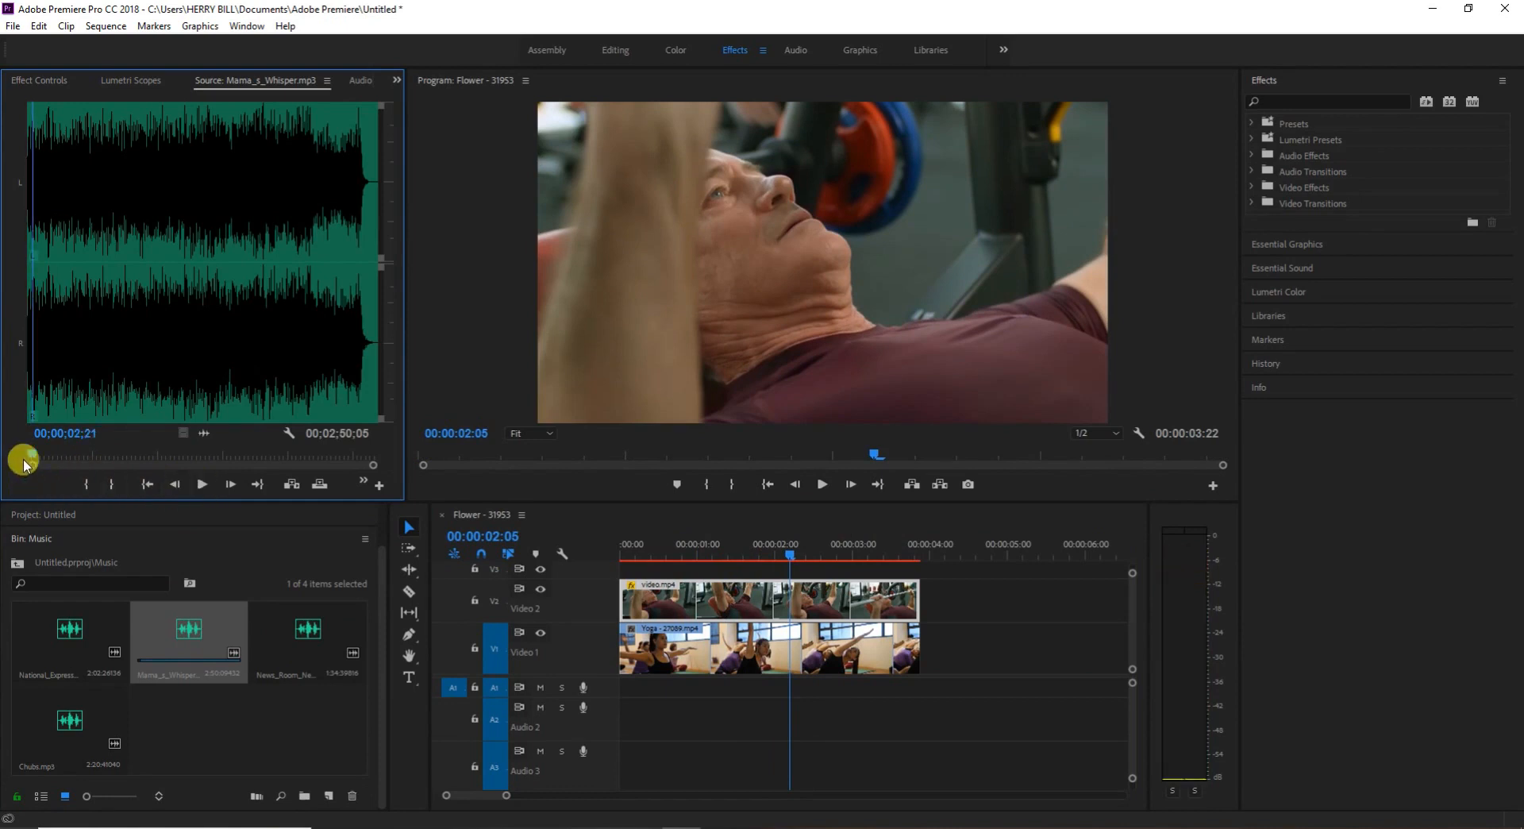
Mark Mama_s_Whisper.mp3 from 00;00;14;13 to 00;01;06;11 and place only that excerpt on audio track A1 at the sequence start
left_click_drag(35, 457, 57, 459)
left_click(84, 486)
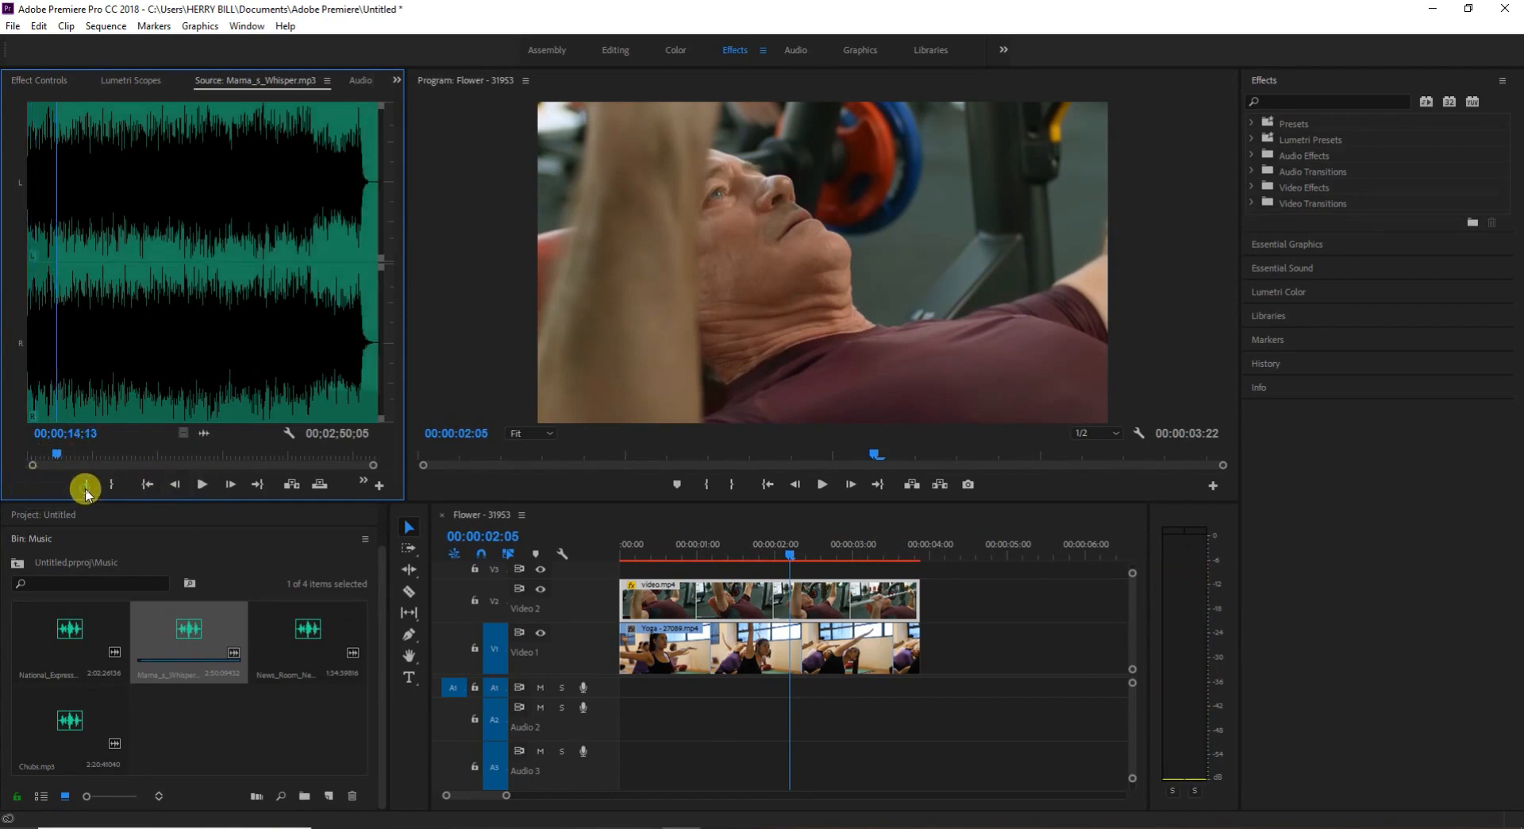
left_click_drag(57, 458, 161, 456)
left_click(114, 483)
left_click(164, 451)
left_click_drag(197, 433, 631, 689)
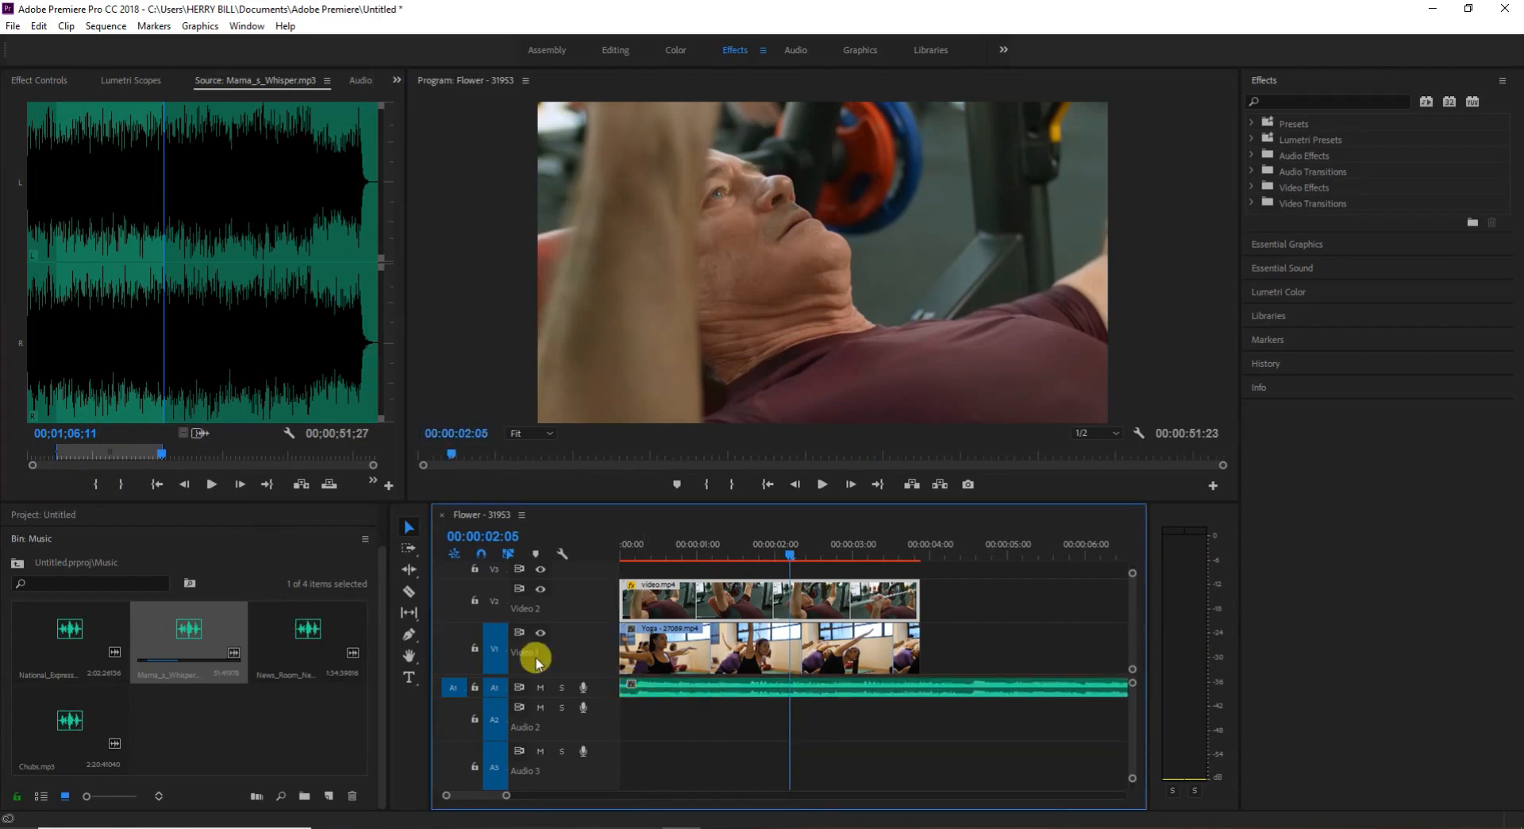
Return to the sequence start, render the previews, and play back the video with the music excerpt
left_click_drag(786, 567, 629, 585)
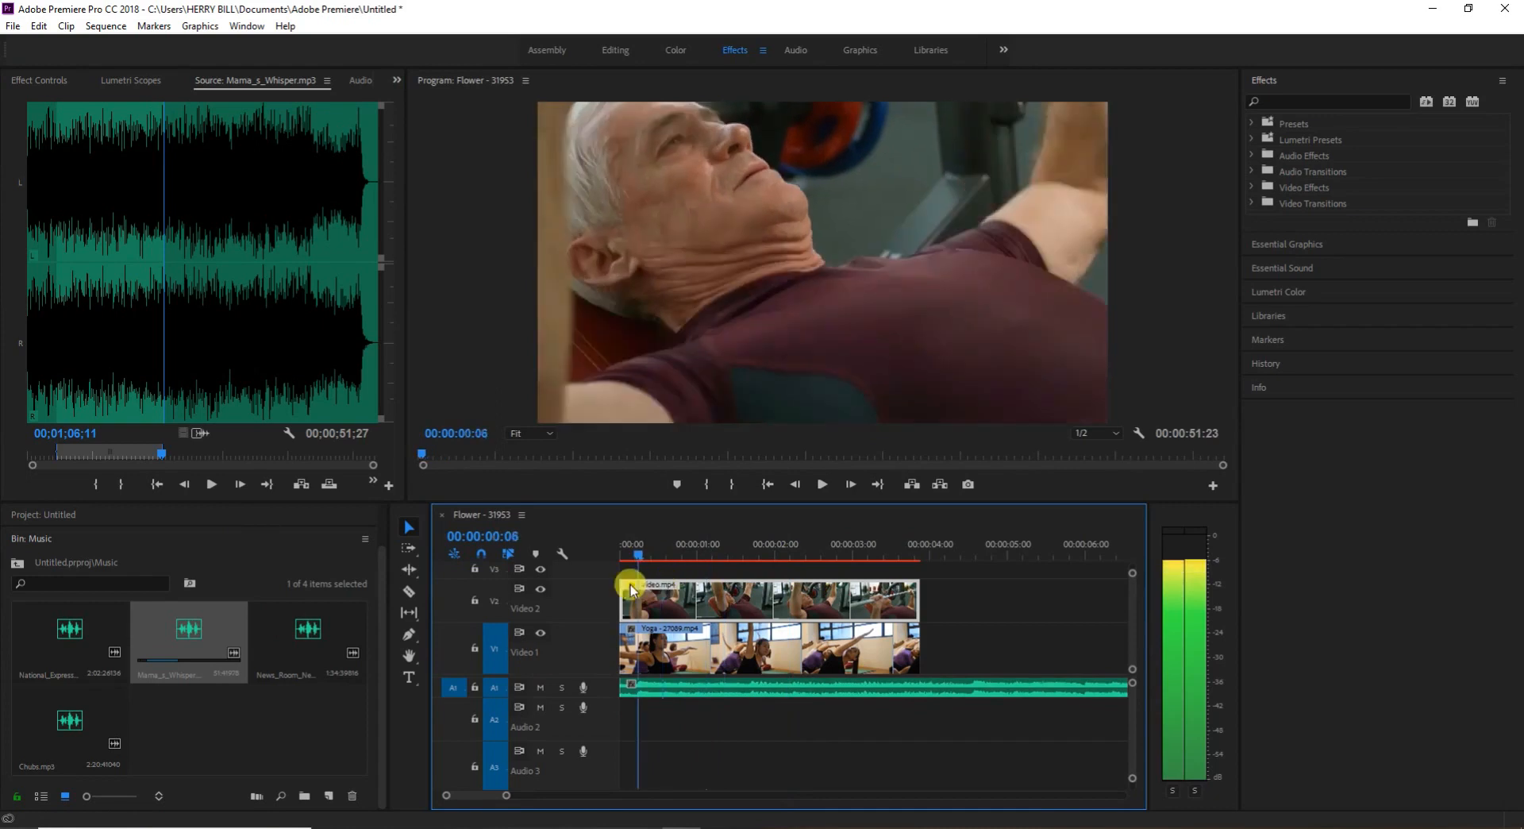
key("space")
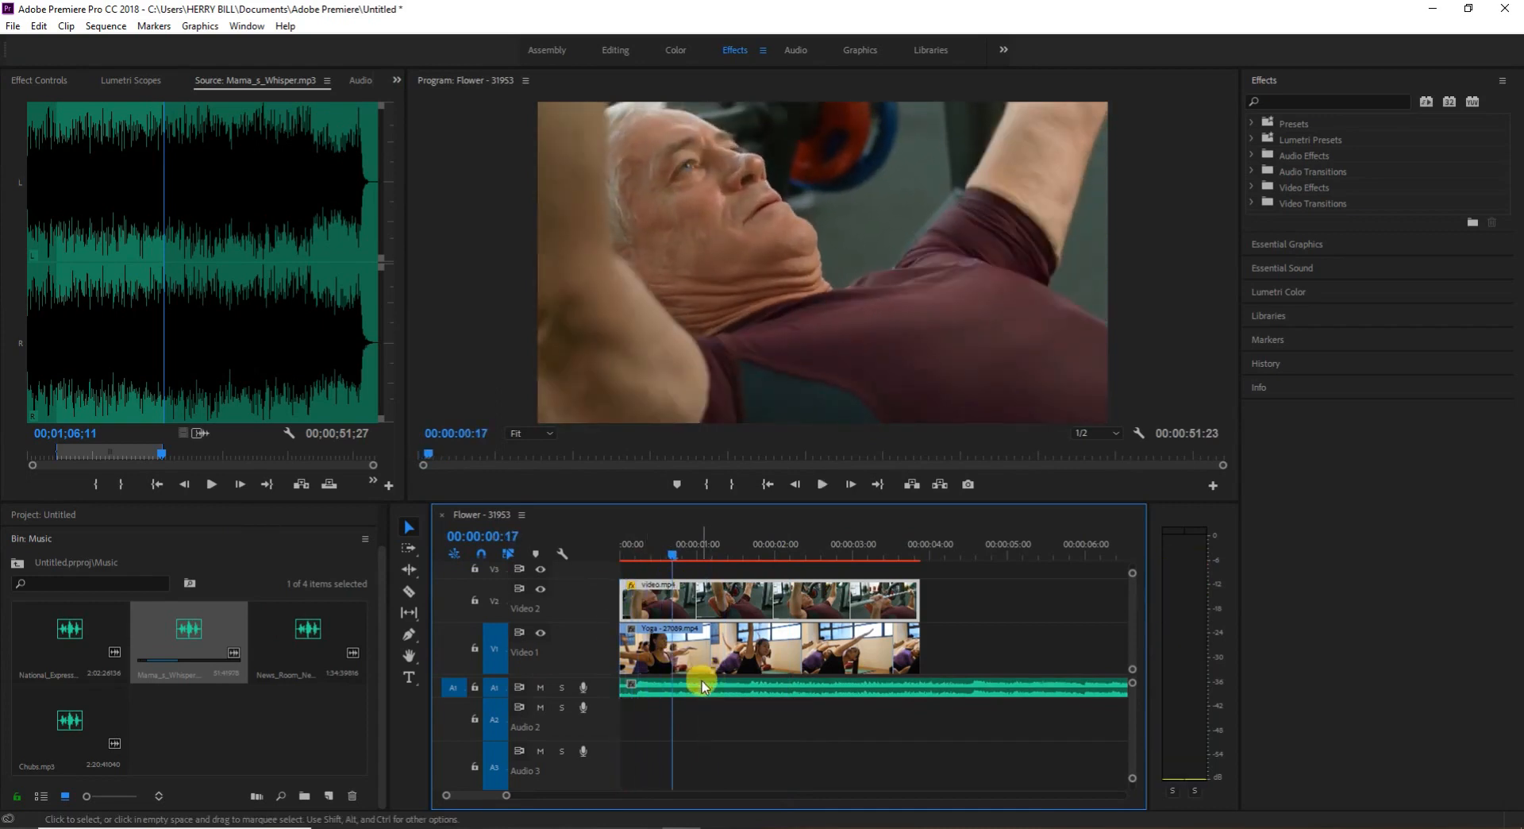
key("Return")
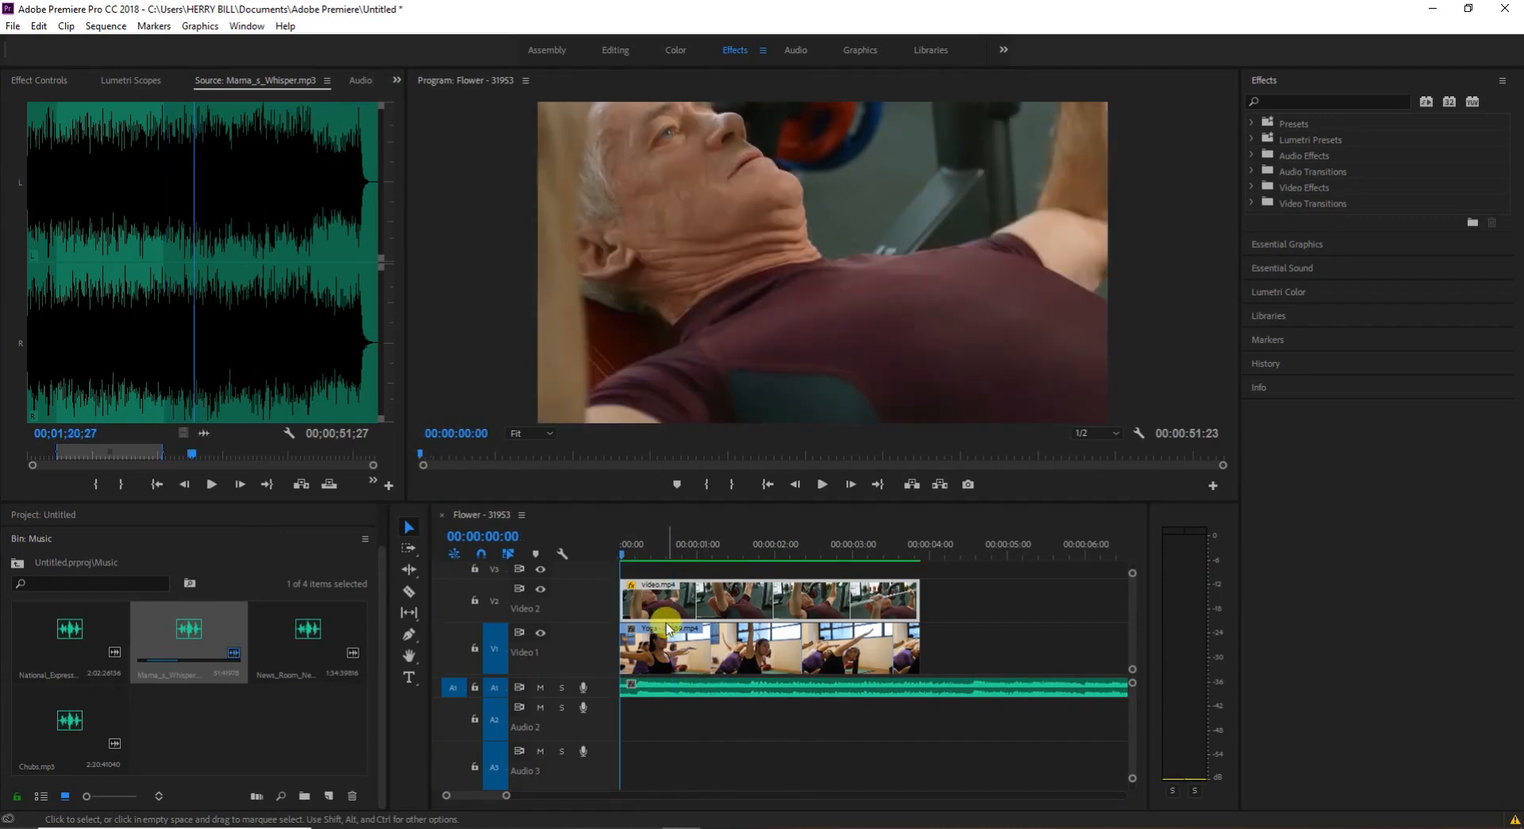
key("space")
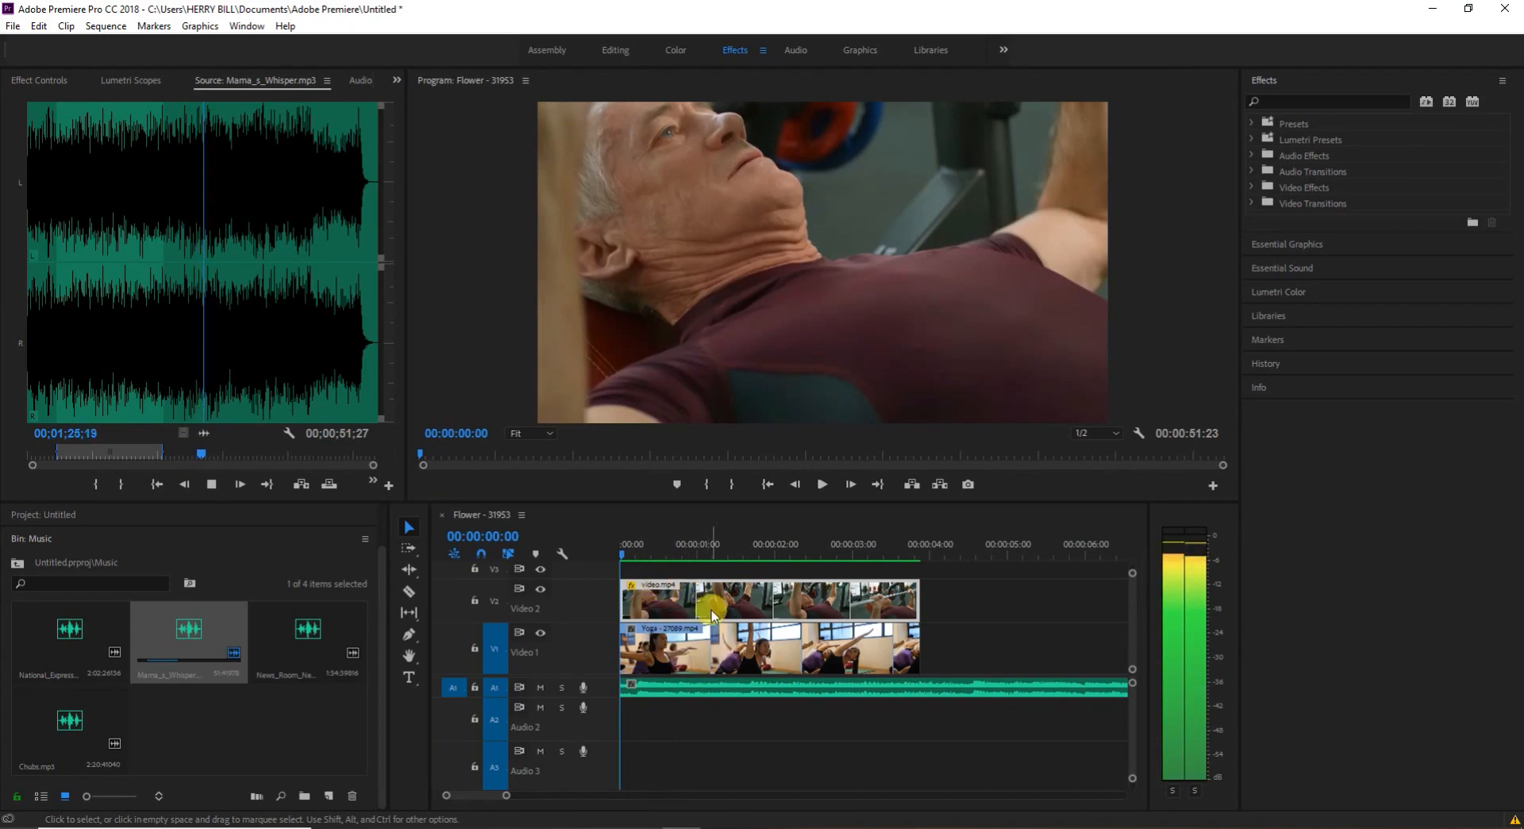
key("space")
Expand audio track A1 and fade the music in over about the first second using two Pen tool volume keyframes
left_click_drag(622, 554, 605, 688)
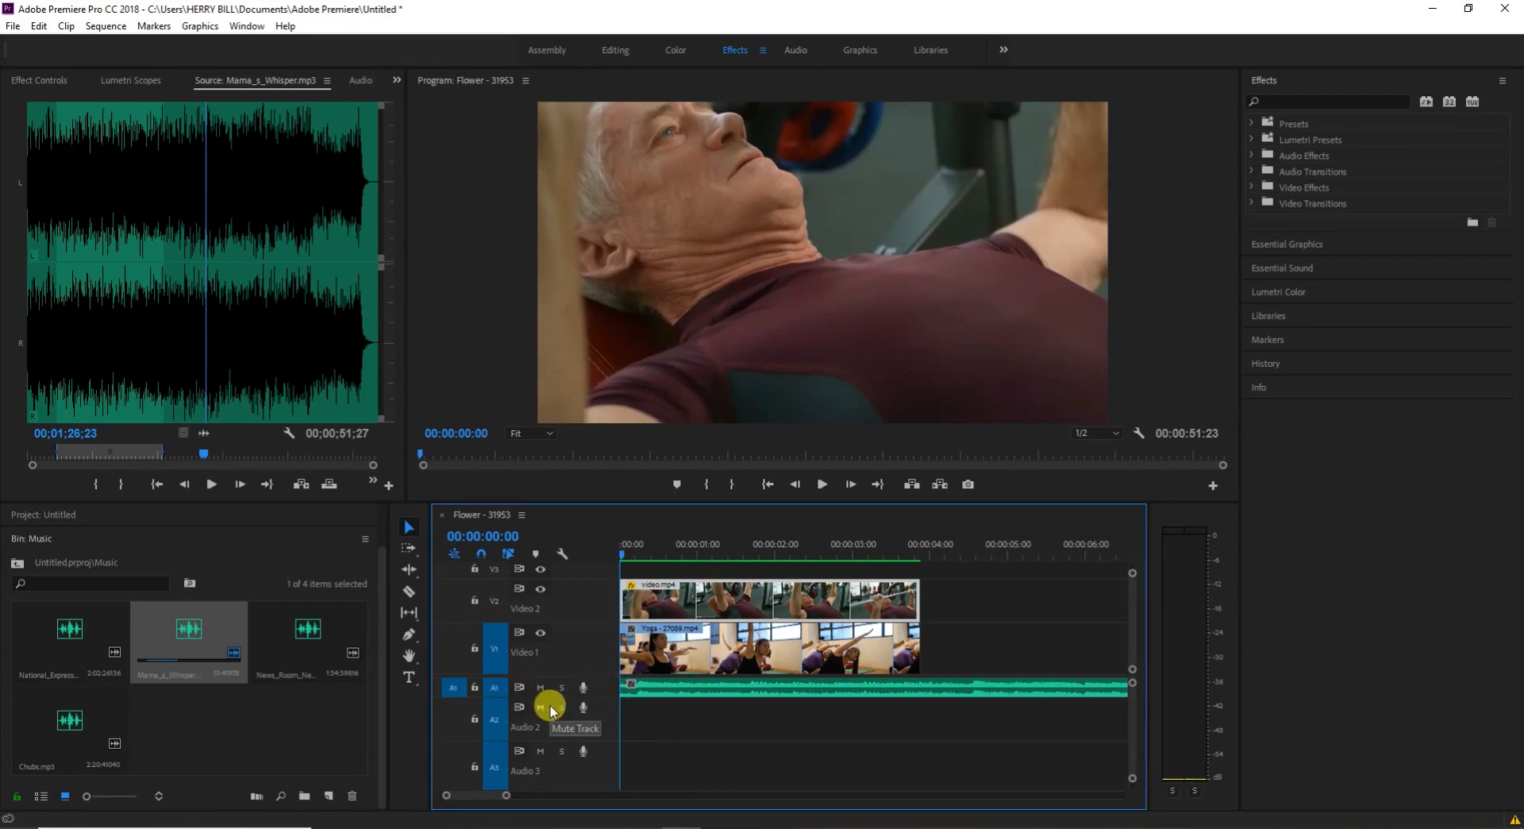
double_click(594, 690)
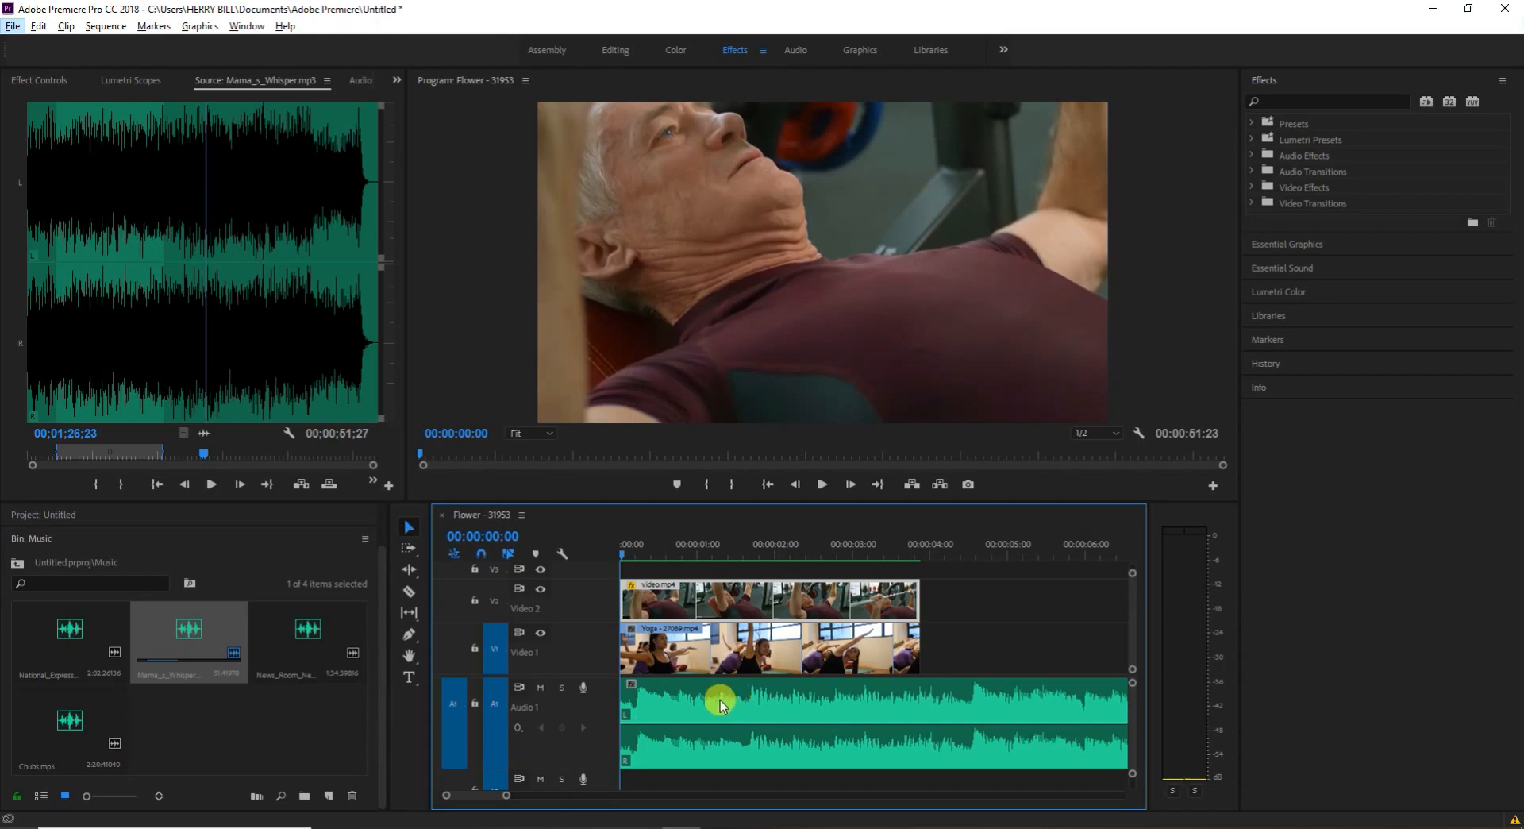
left_click(408, 634)
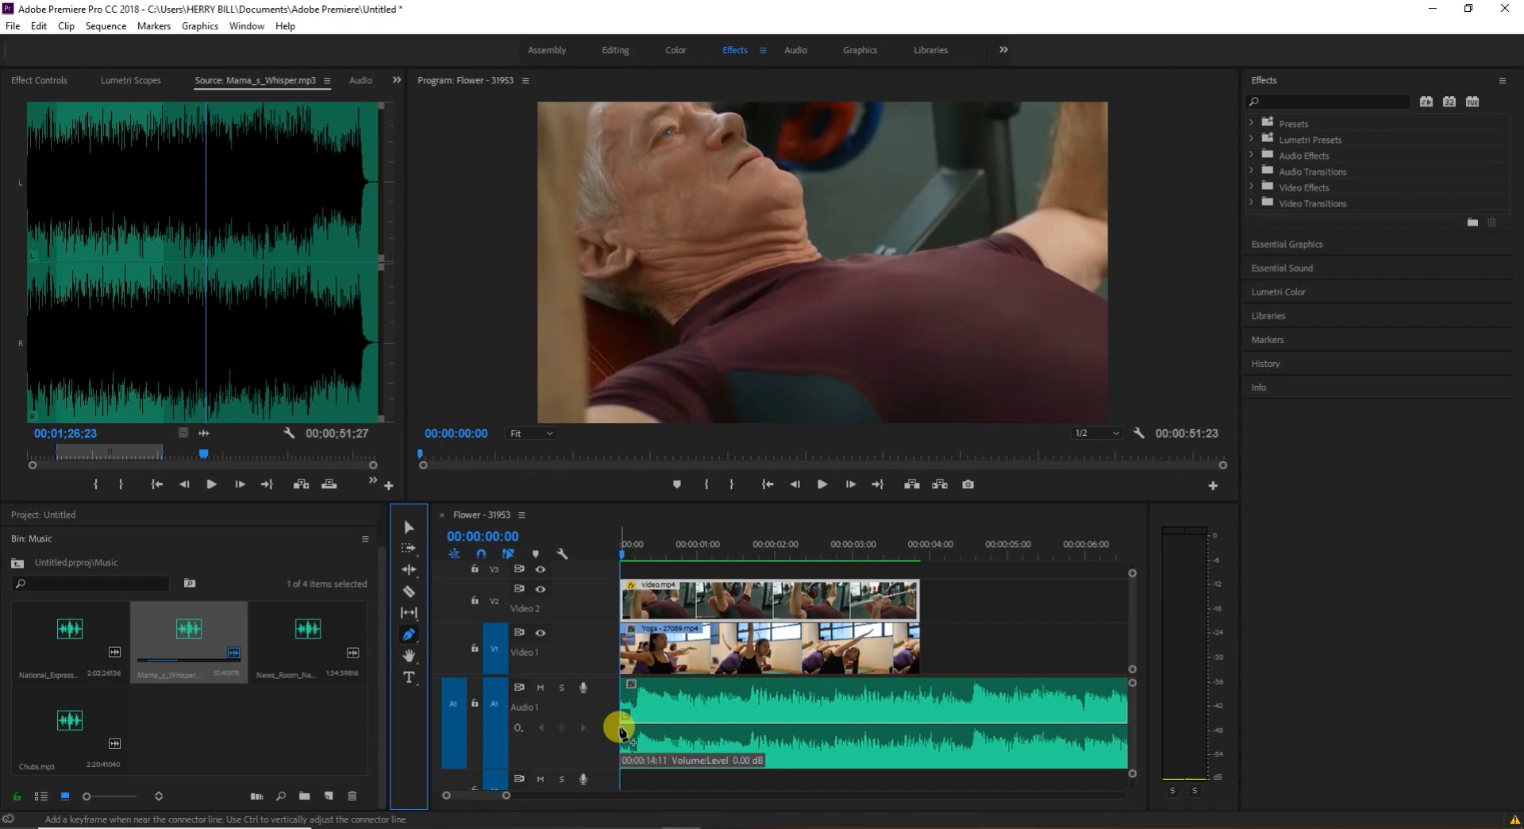
left_click(622, 726)
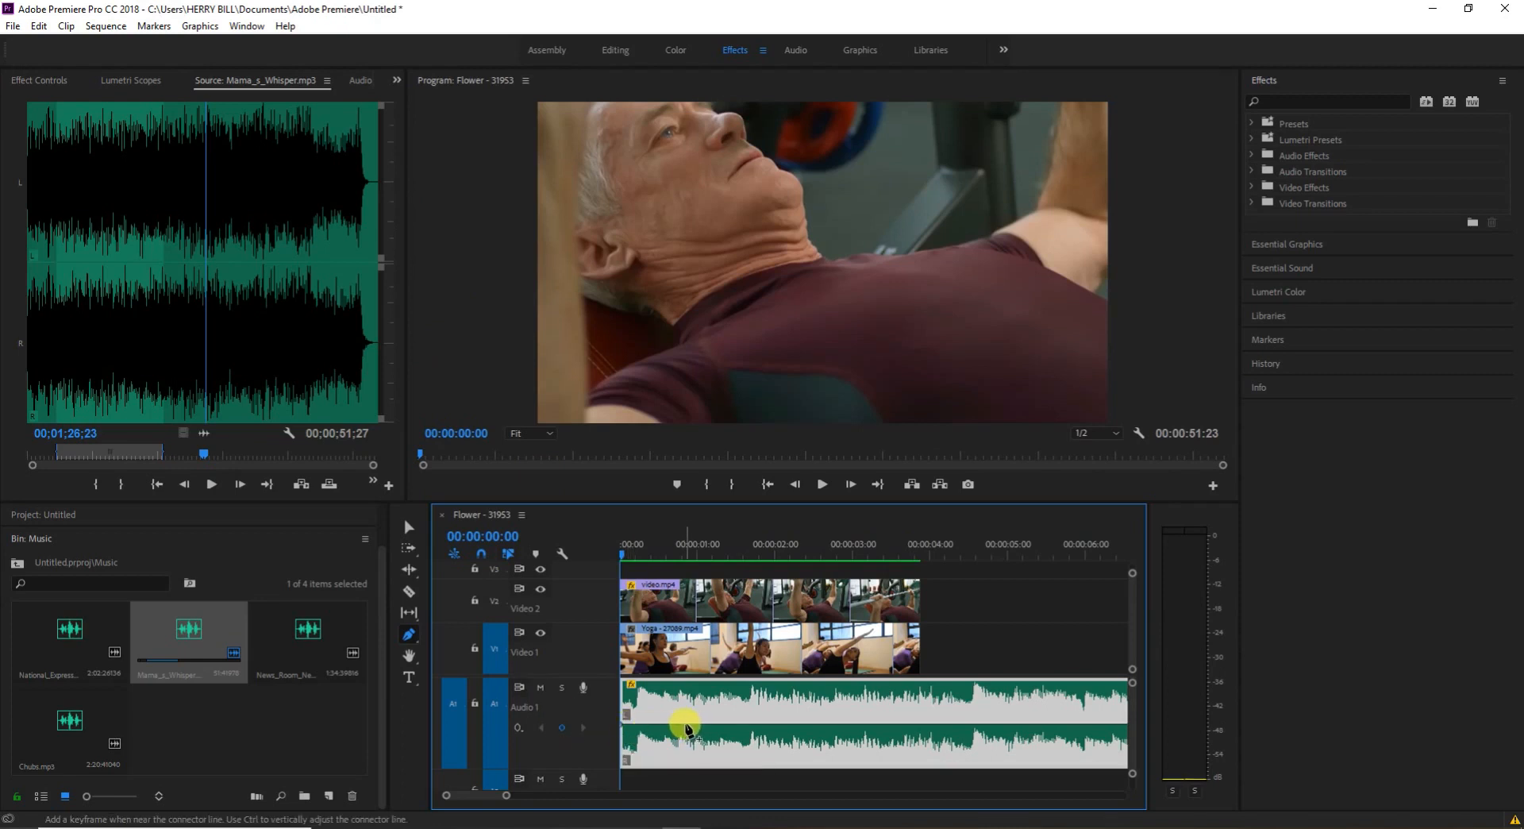
left_click(695, 725)
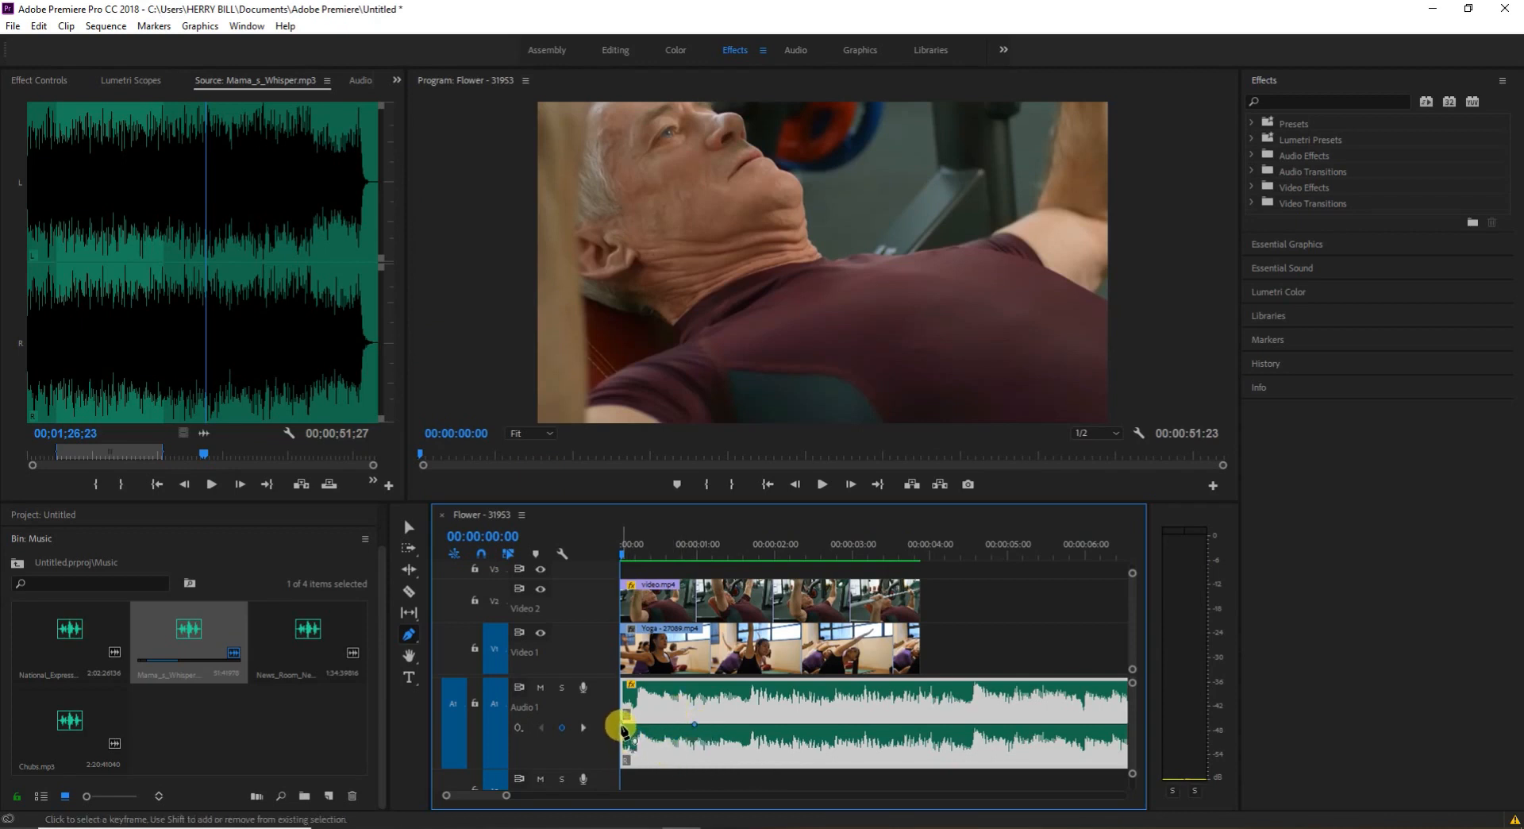
left_click_drag(627, 730, 610, 779)
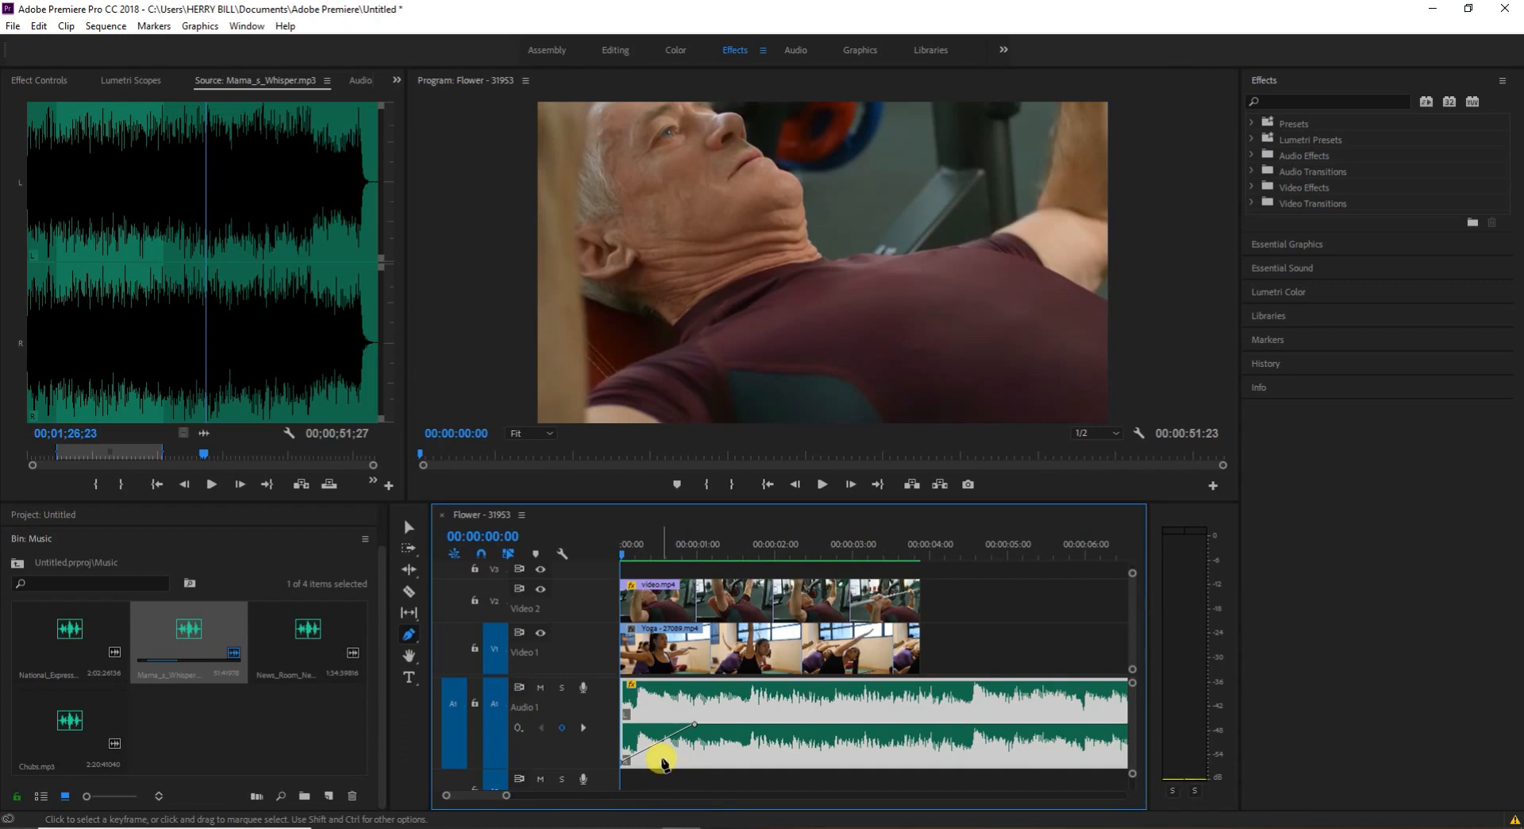
Play the sequence twice from the start to listen to the music's fade-in
key("space")
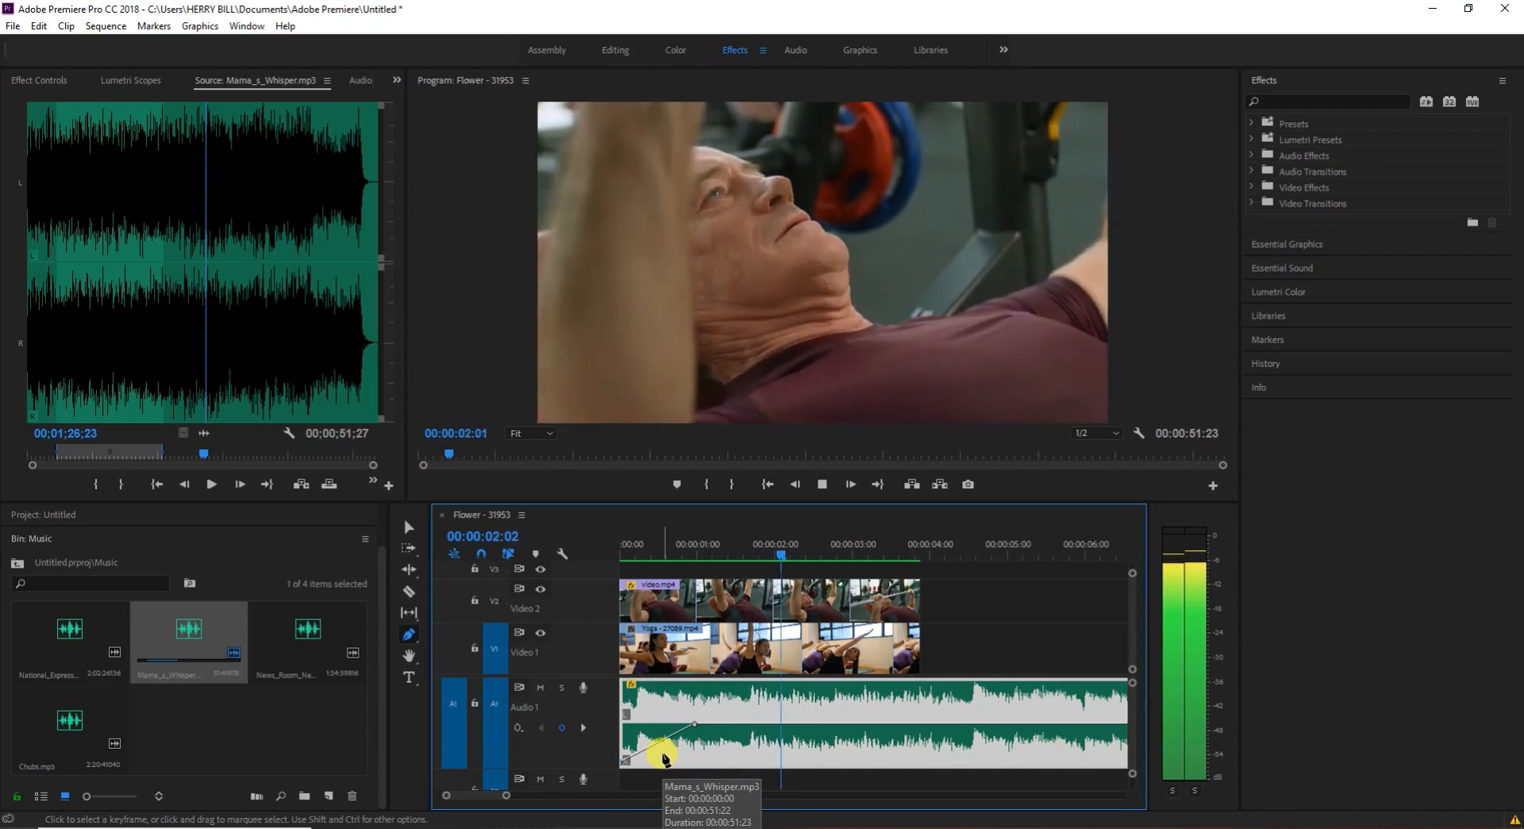
key("space")
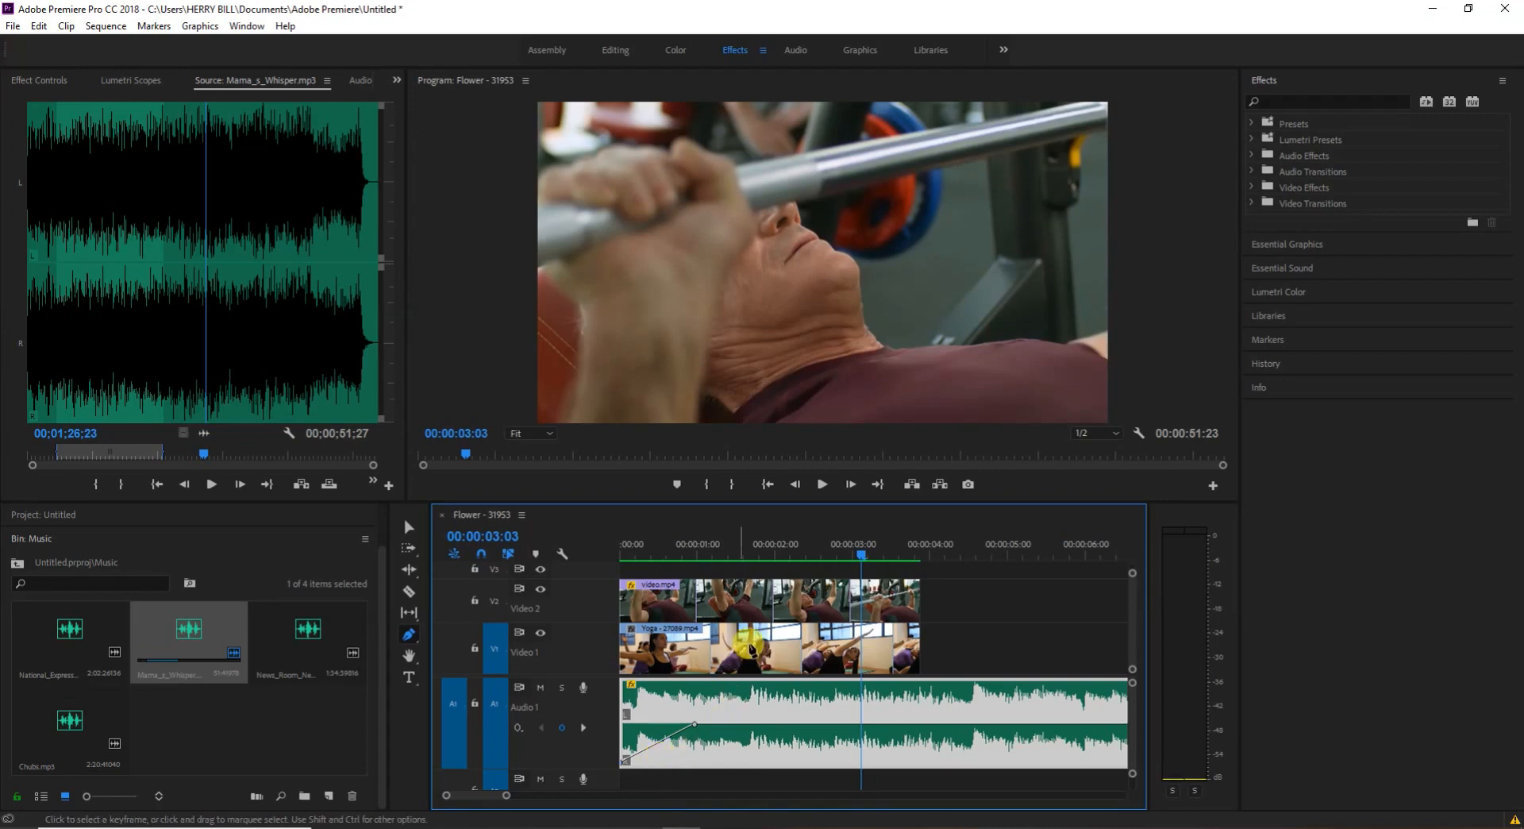
left_click_drag(867, 556, 596, 632)
key("space")
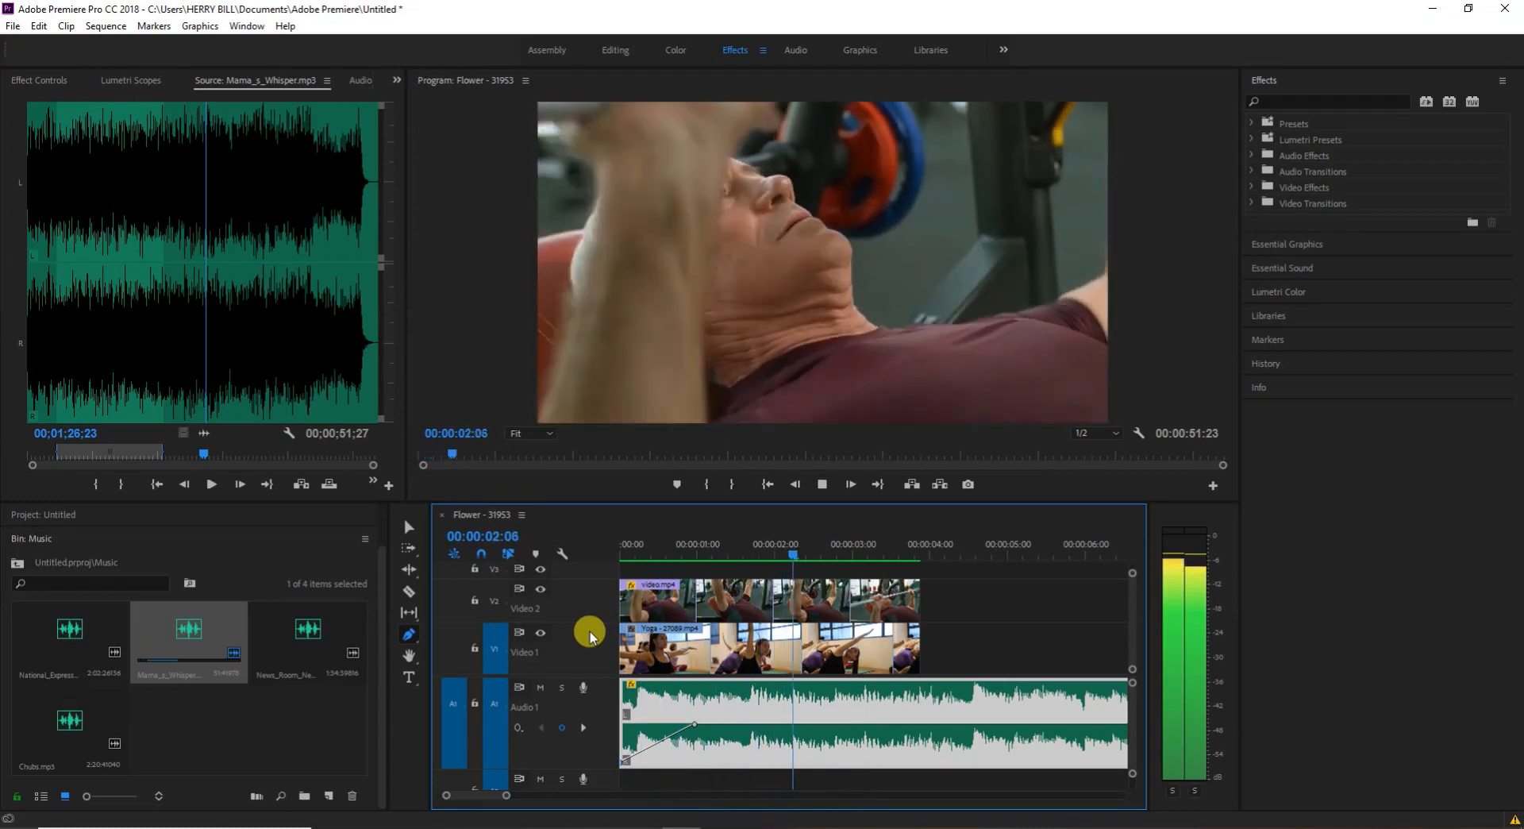
key("space")
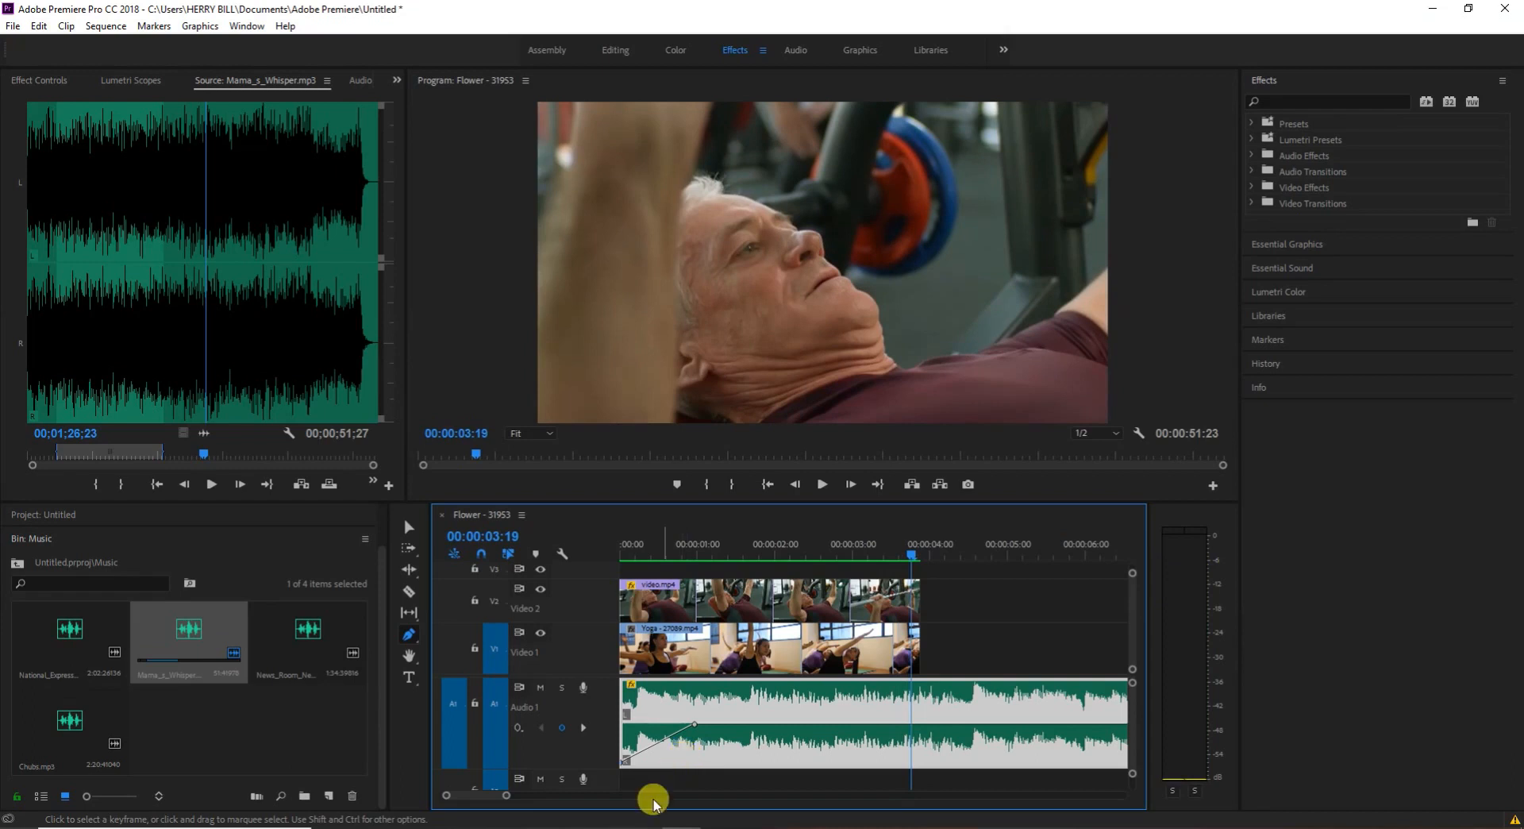
Fade the music on A1 out from about 2.7 to 3.6 seconds using two Pen tool volume keyframes
mouse_move(488, 803)
left_mouse_down()
mouse_move(493, 788)
mouse_move(463, 803)
left_mouse_up()
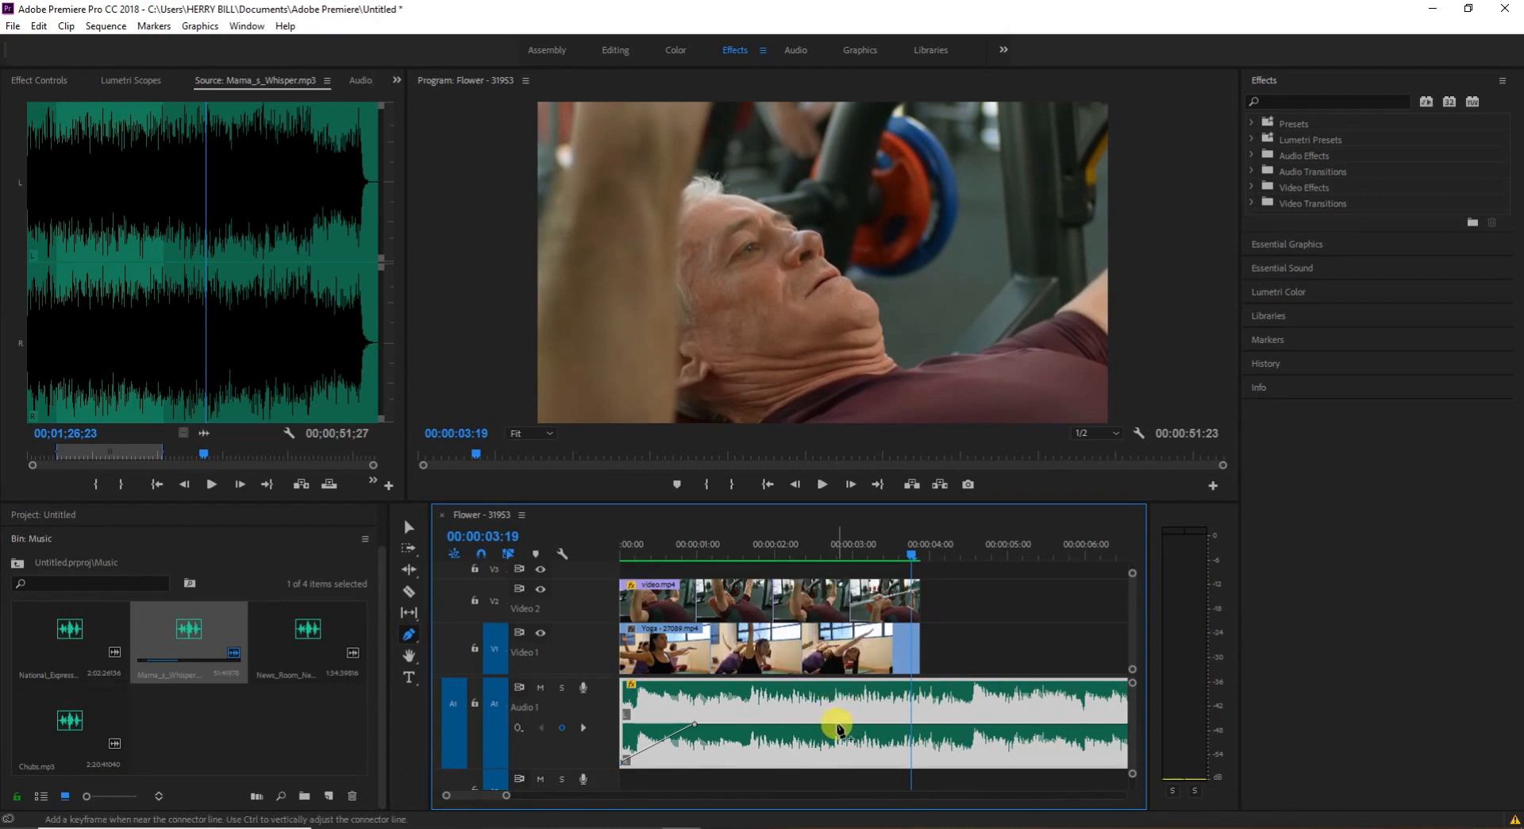
left_click(829, 725)
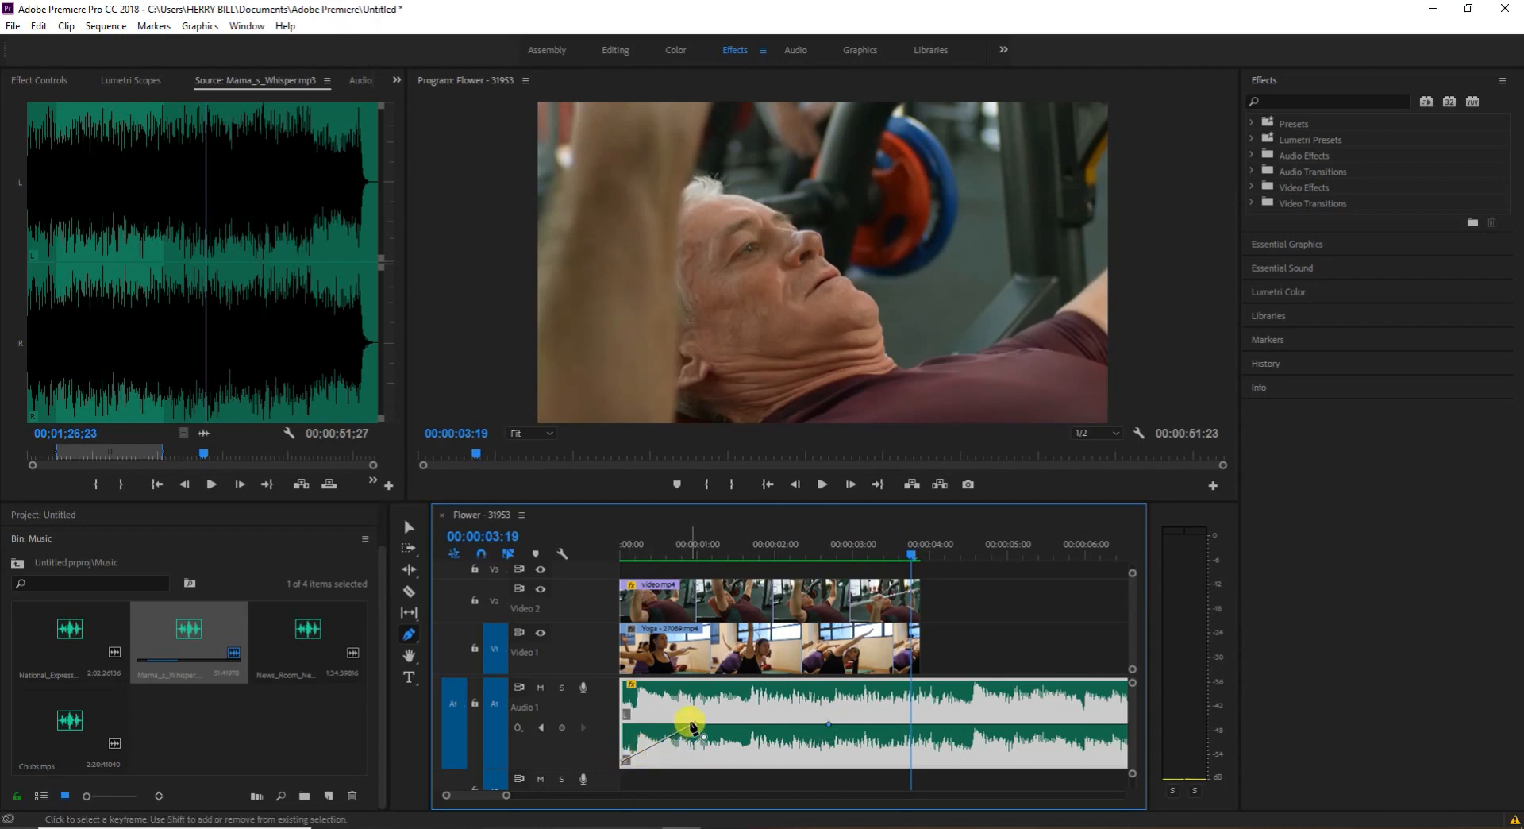
left_click_drag(693, 726, 713, 728)
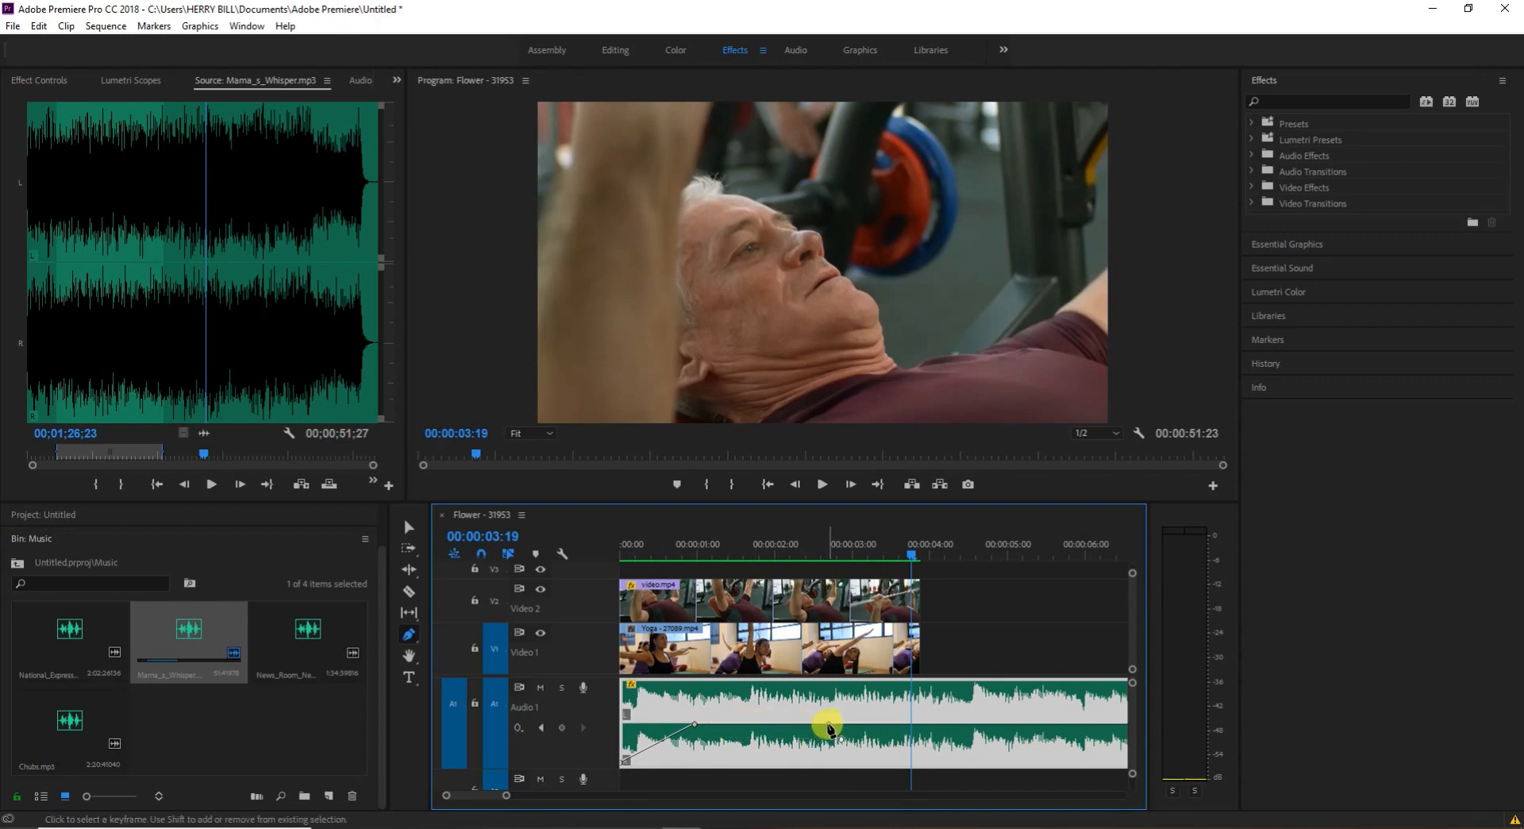
left_click(906, 726)
left_click(907, 724)
left_click_drag(907, 724, 897, 762)
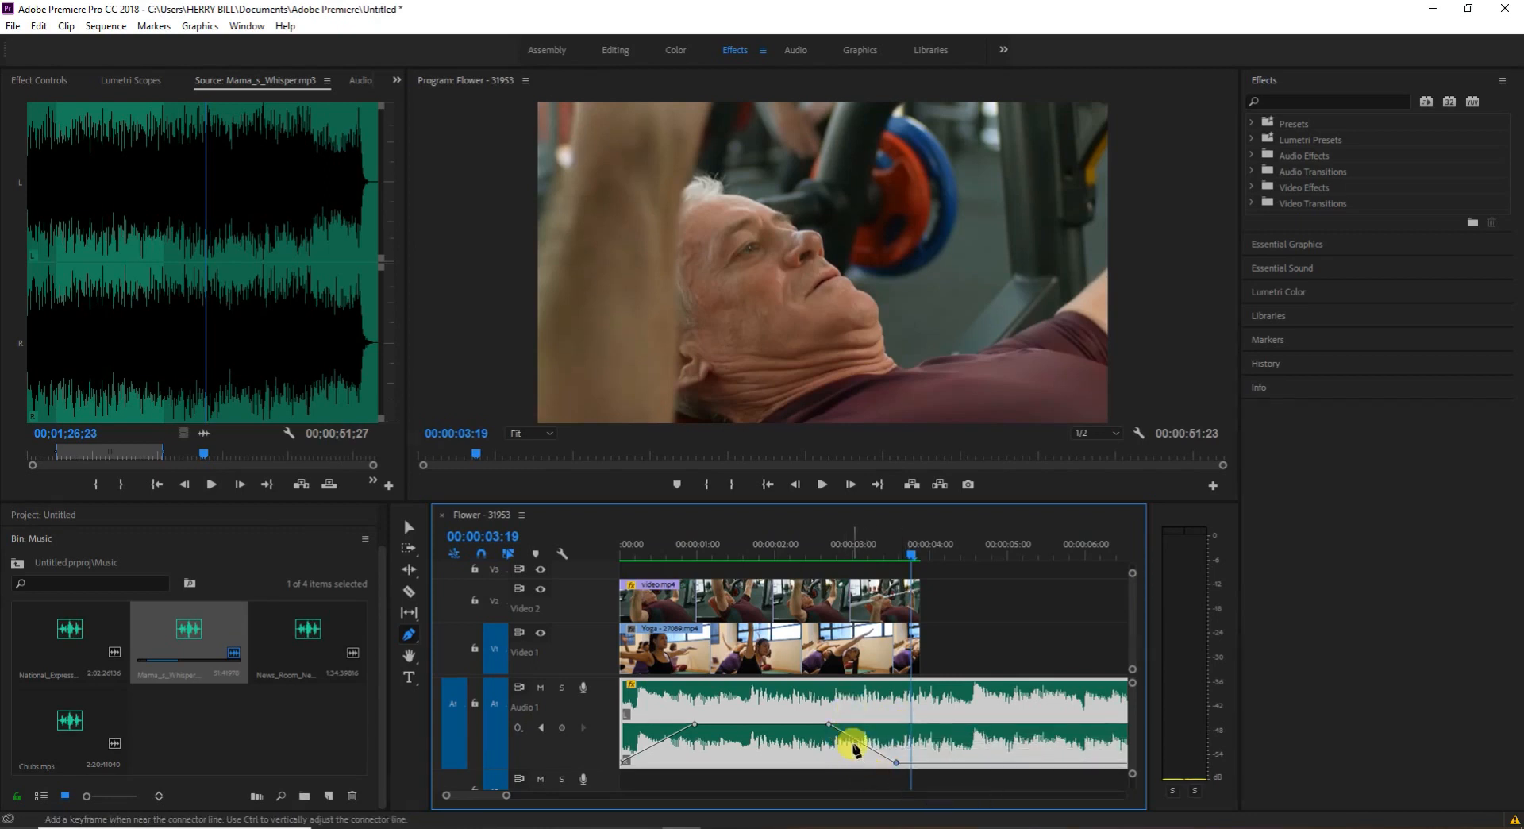
Play the sequence from about 1.5 seconds to listen to the music's fade-out
left_click_drag(912, 555, 737, 556)
key("space")
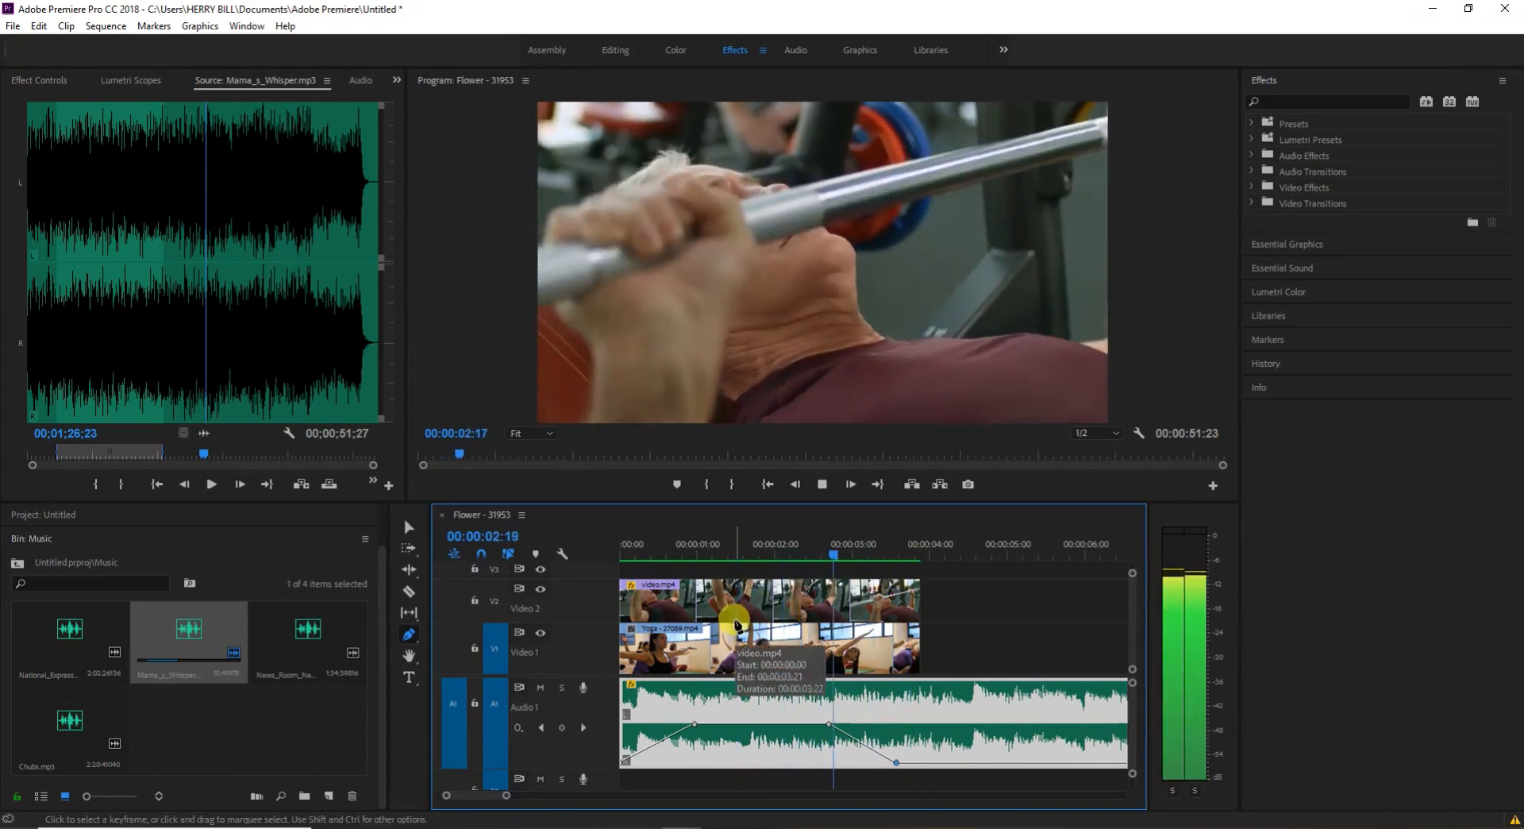
key("space")
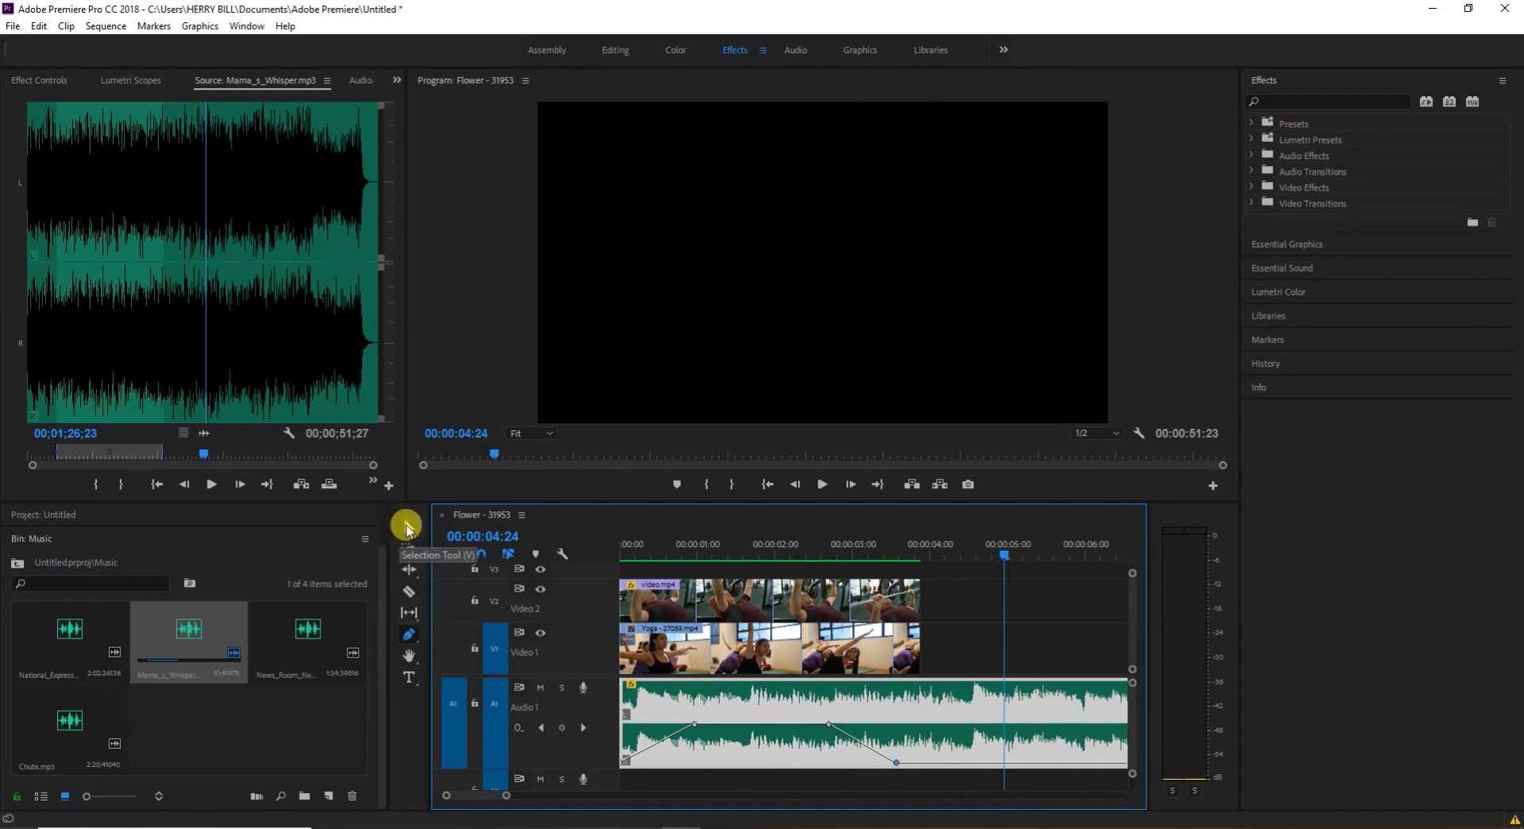
Use the Selection tool to shift the music fade-in's end keyframe slightly earlier on A1
left_click(406, 527)
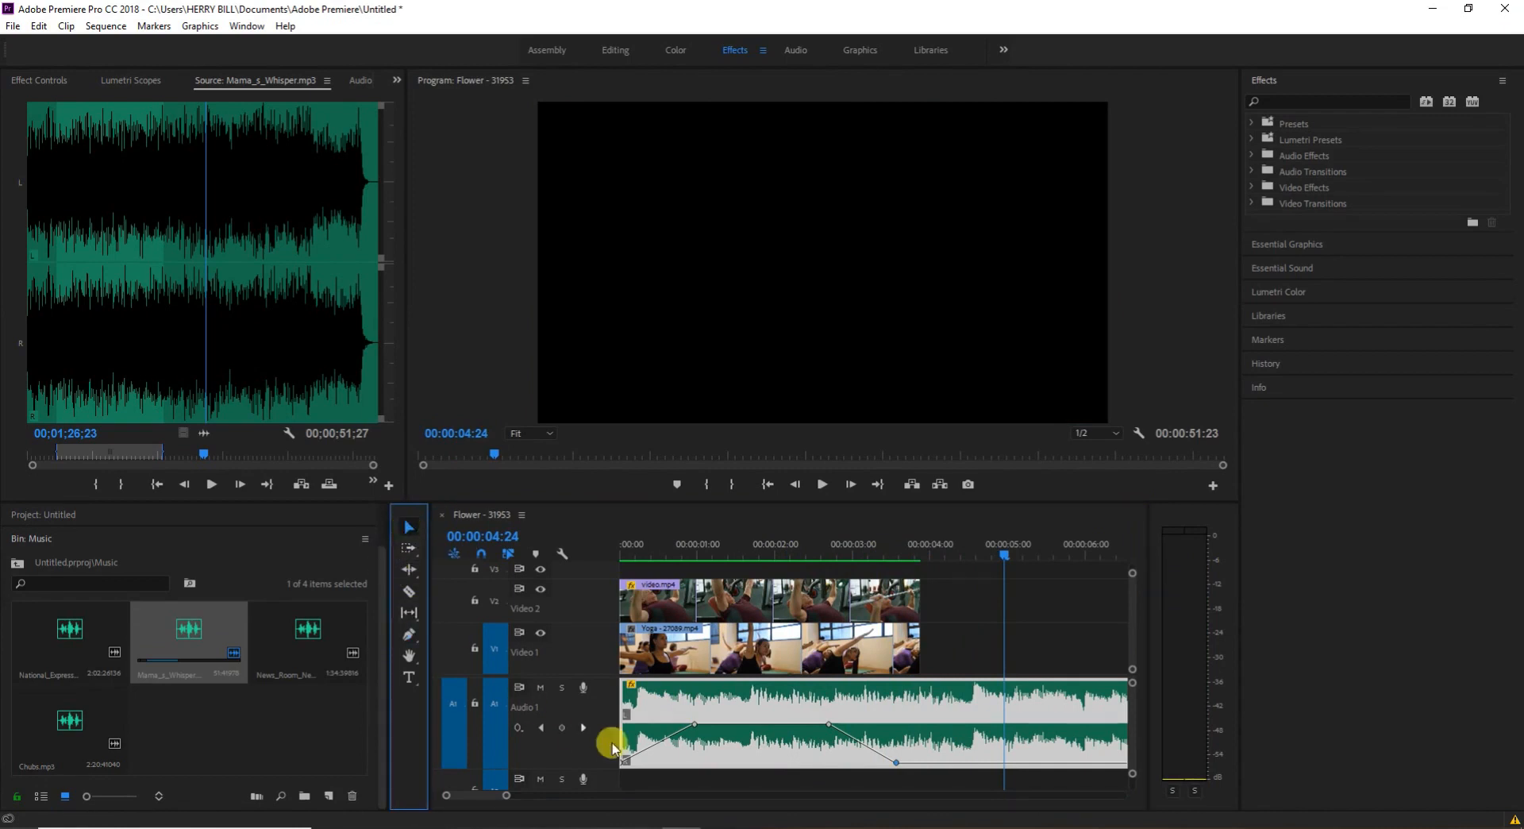
left_click_drag(632, 762, 627, 760)
mouse_move(696, 723)
left_mouse_down()
mouse_move(690, 744)
mouse_move(689, 725)
left_mouse_up()
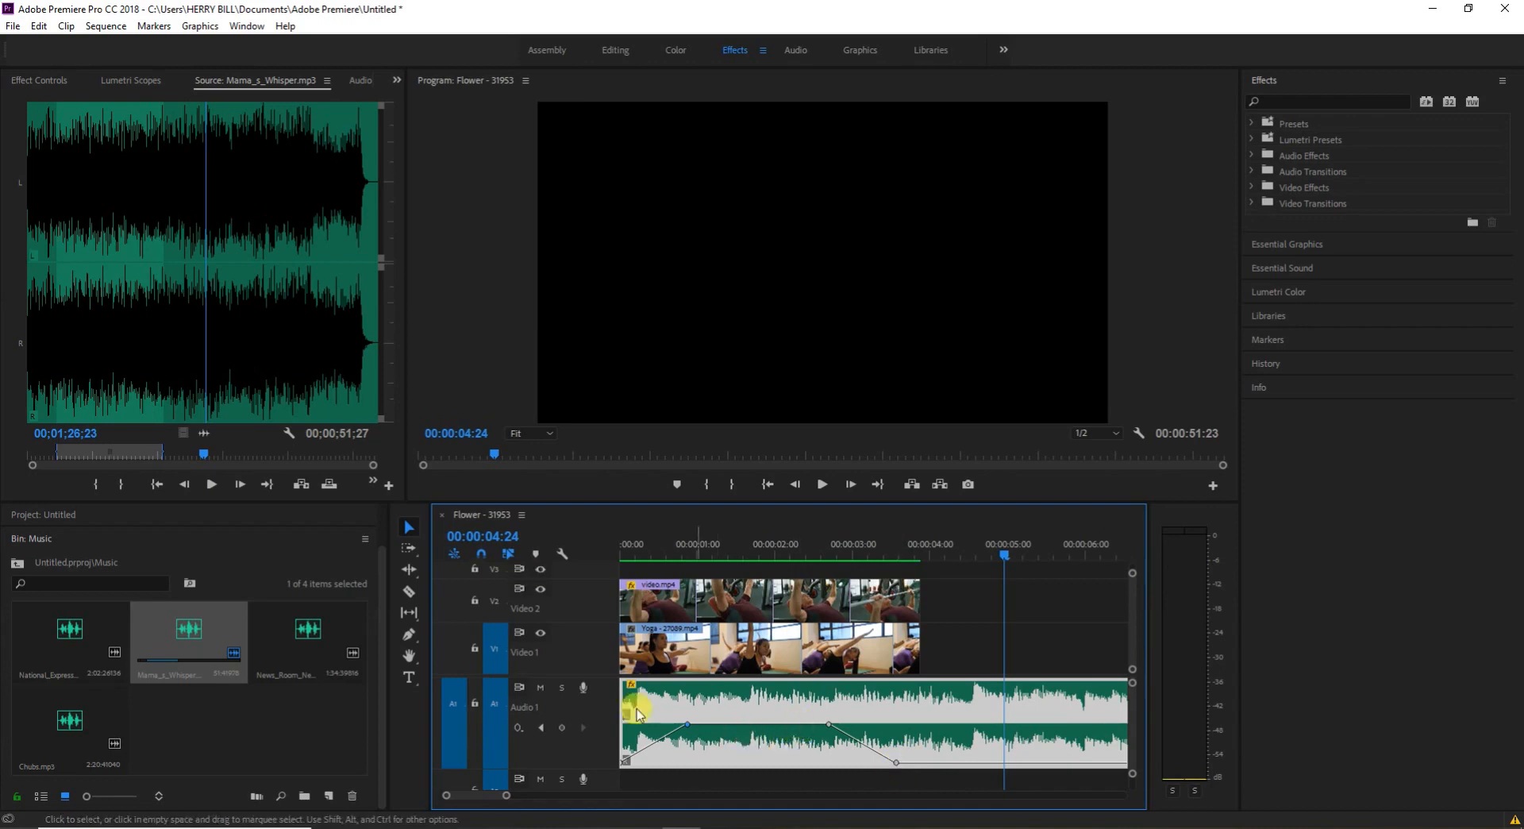
Delete the music clip from audio track A1 and return the playhead to the sequence start
left_click(409, 535)
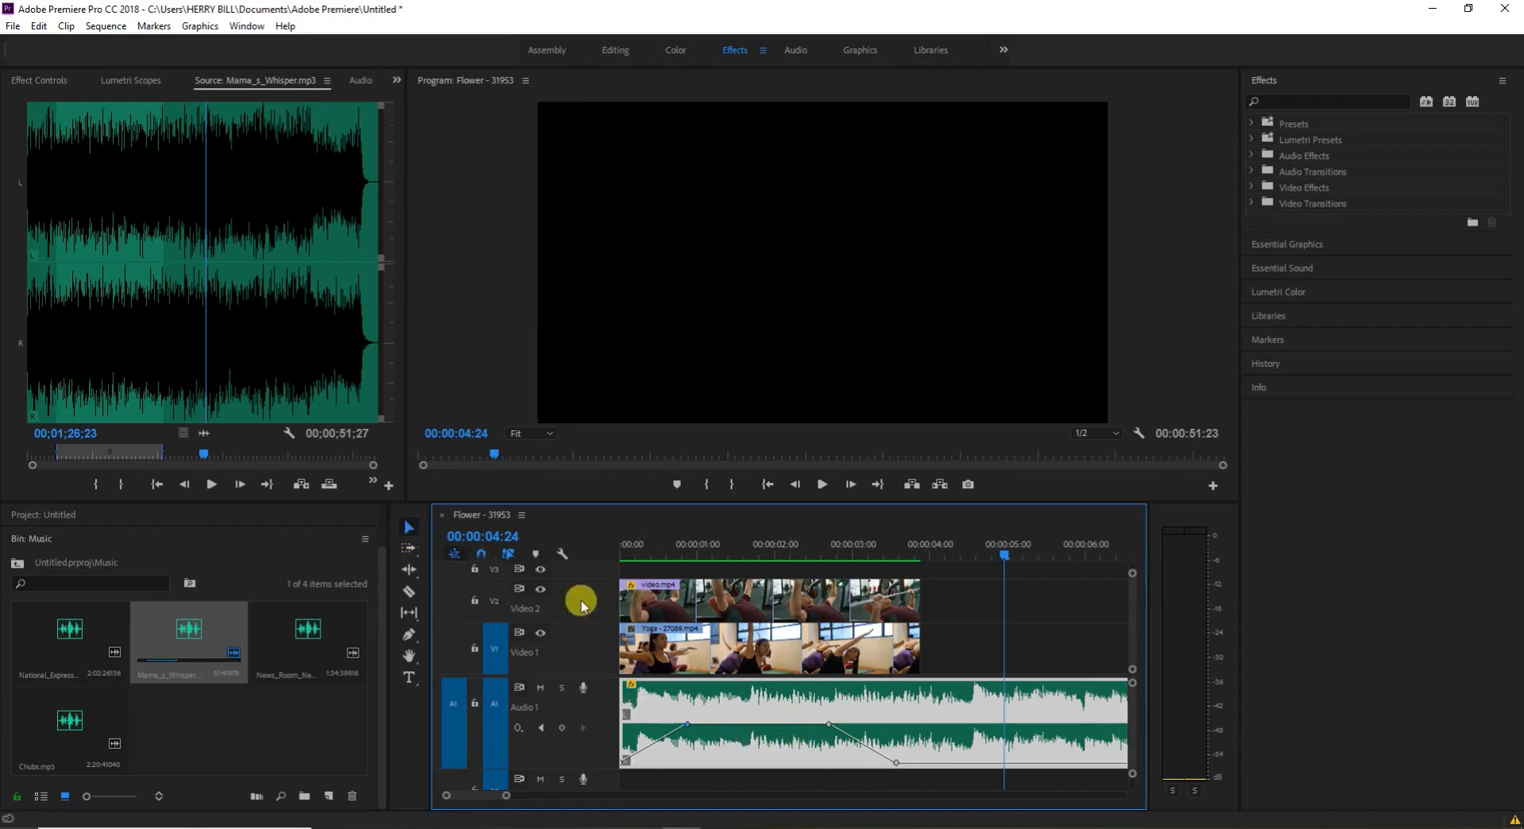
key("Delete")
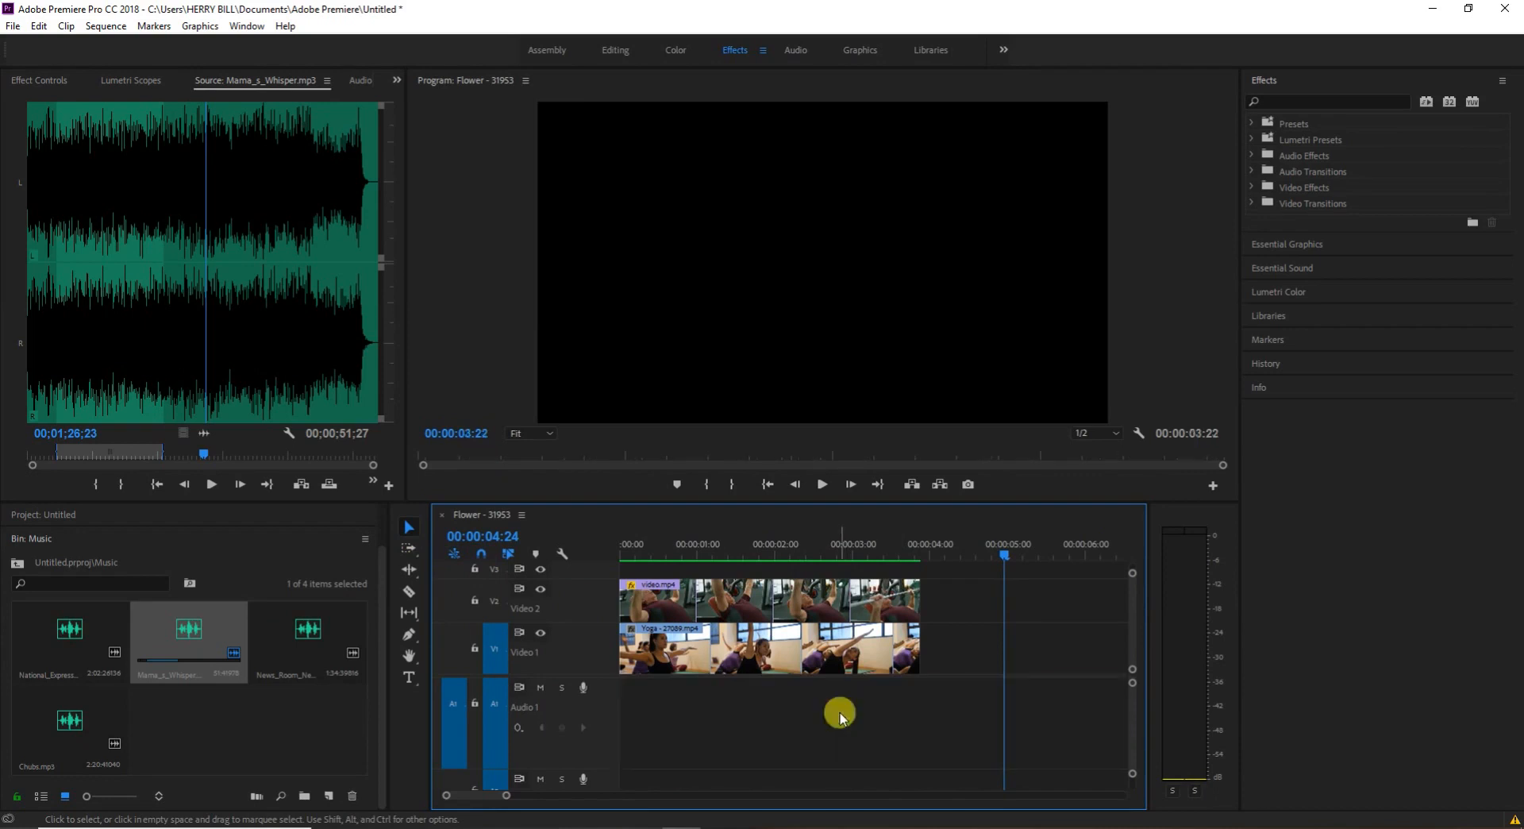
left_click_drag(1003, 554, 606, 594)
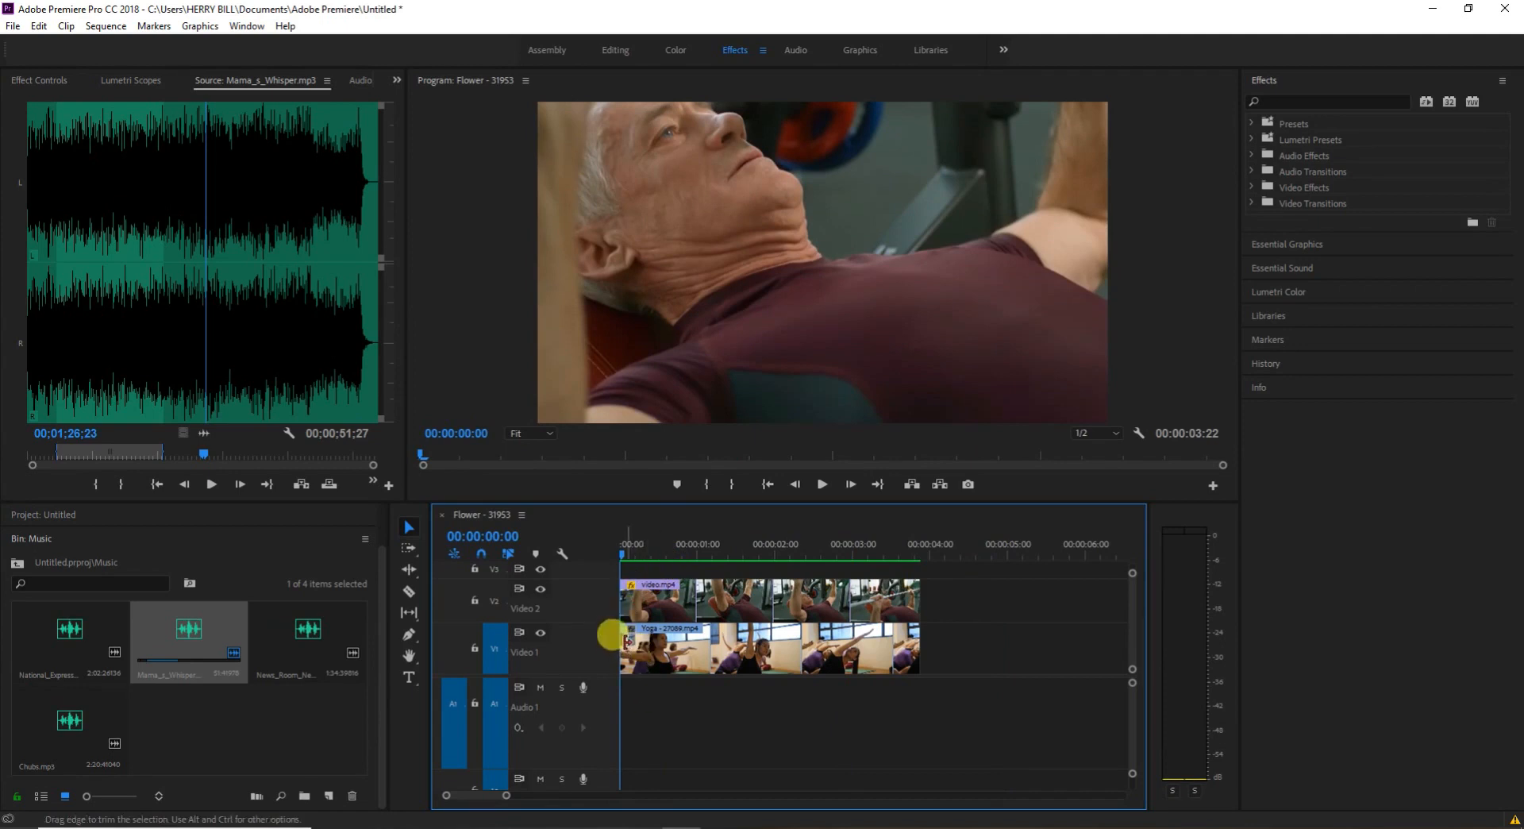
Enlarge video track V1 and turn on Show Video Keyframes in the timeline display settings
left_click_drag(573, 677, 589, 658)
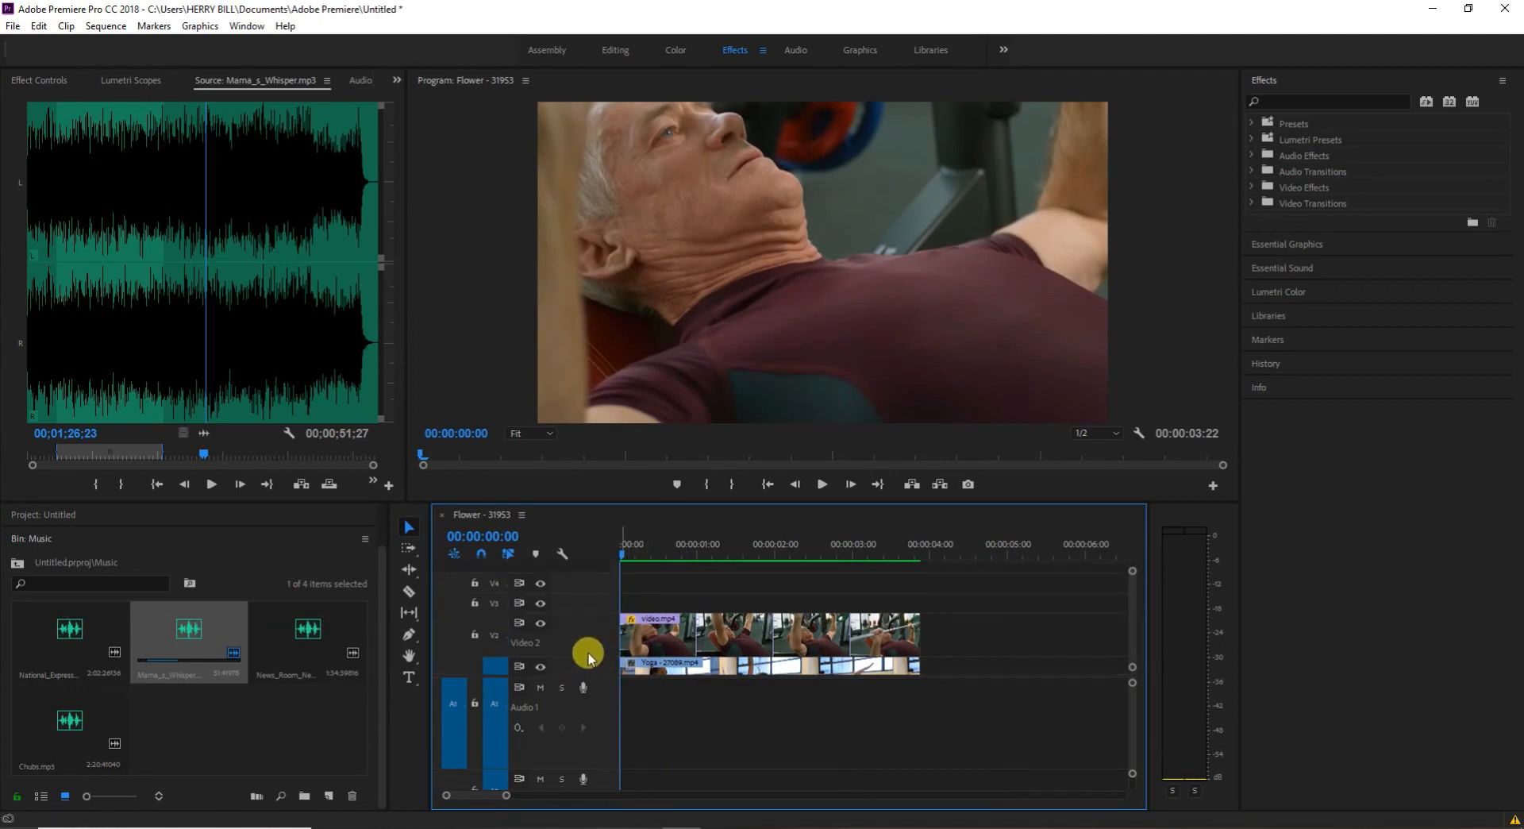
double_click(589, 657)
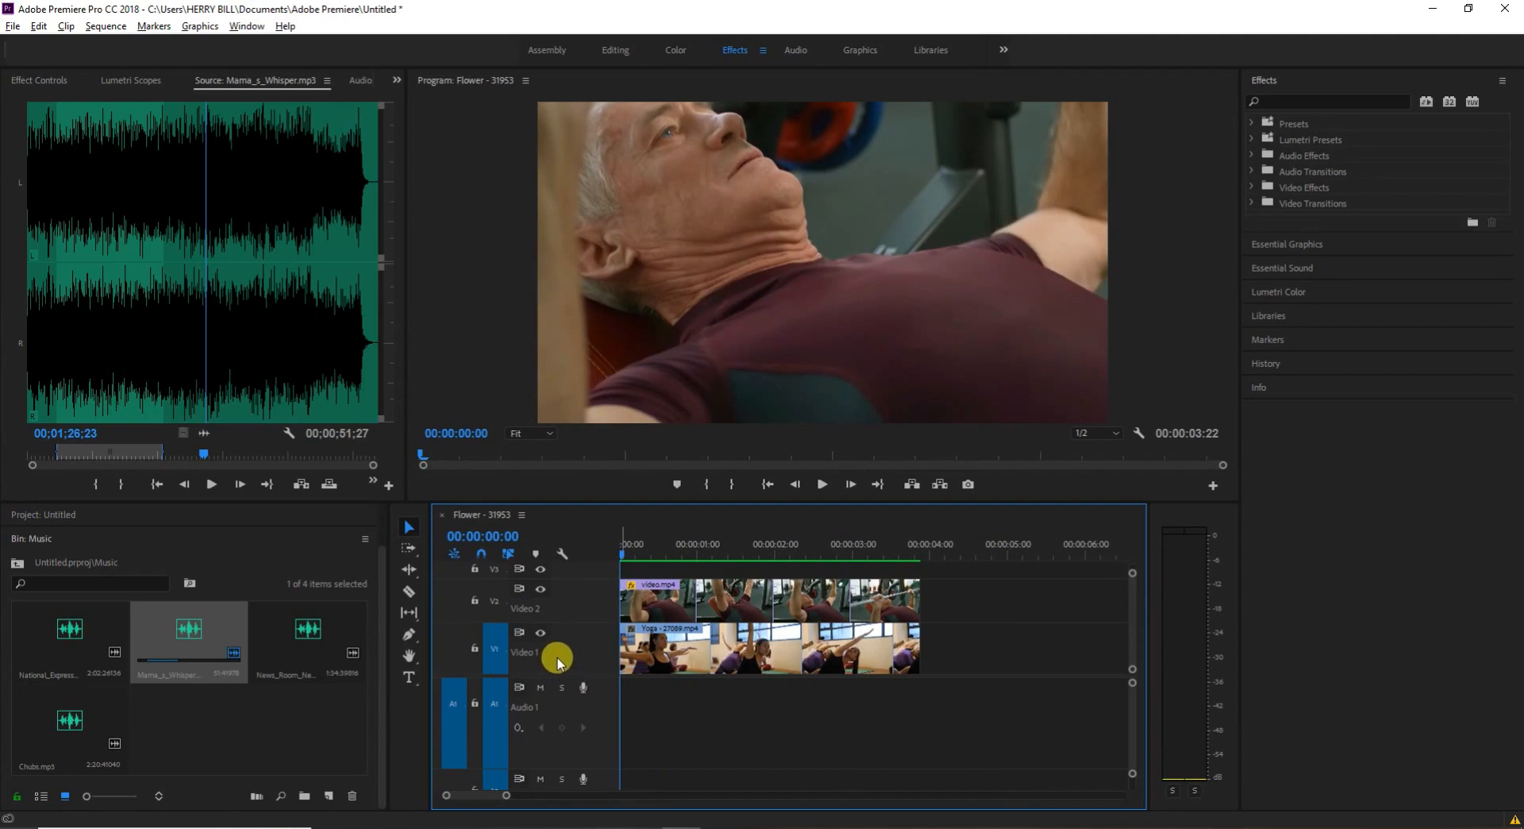
scroll(558, 659, "up", 3, "alt")
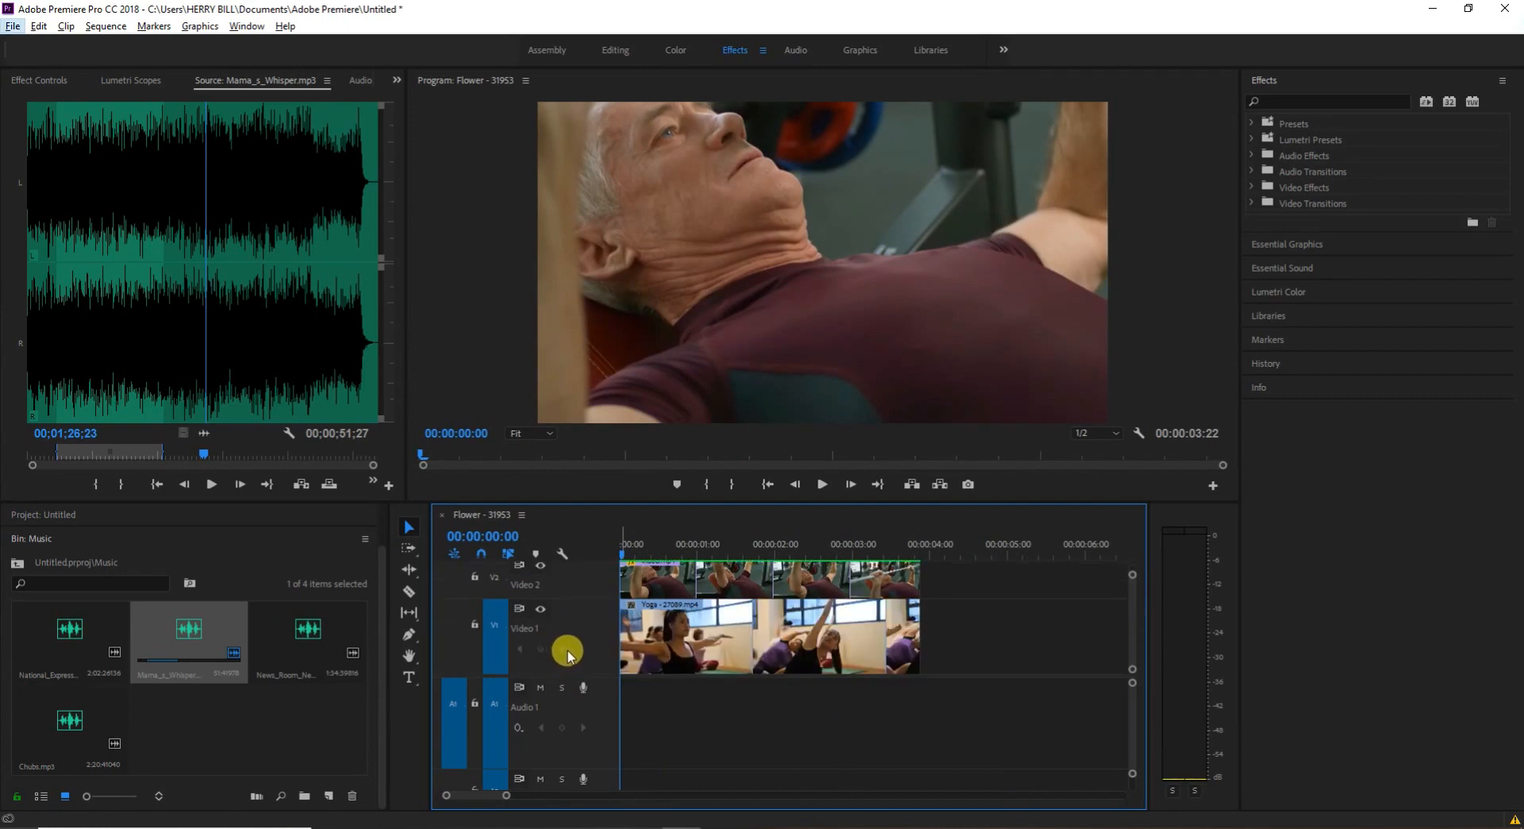
left_click(562, 555)
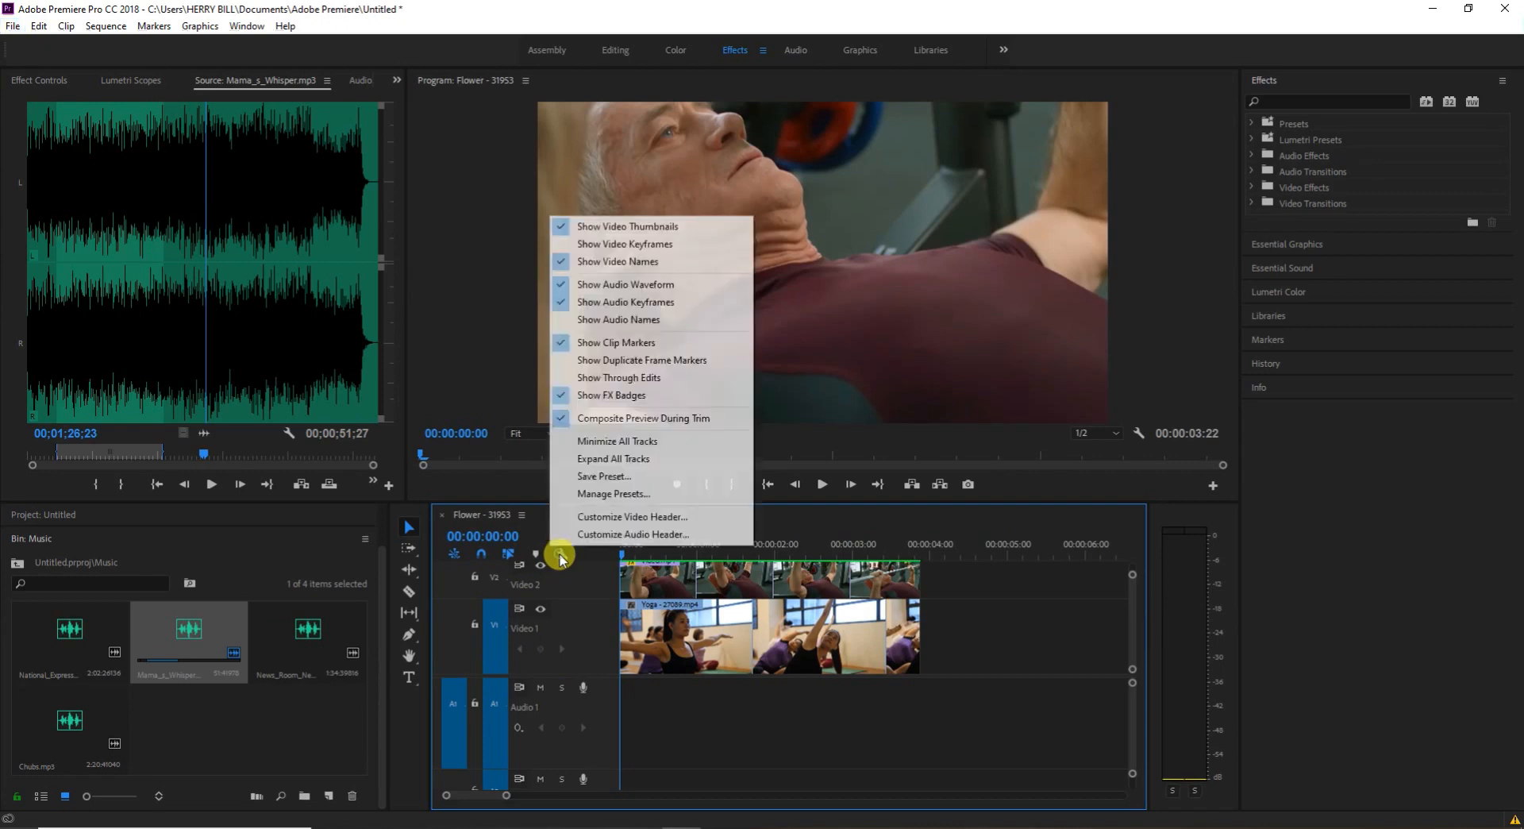
left_click(652, 248)
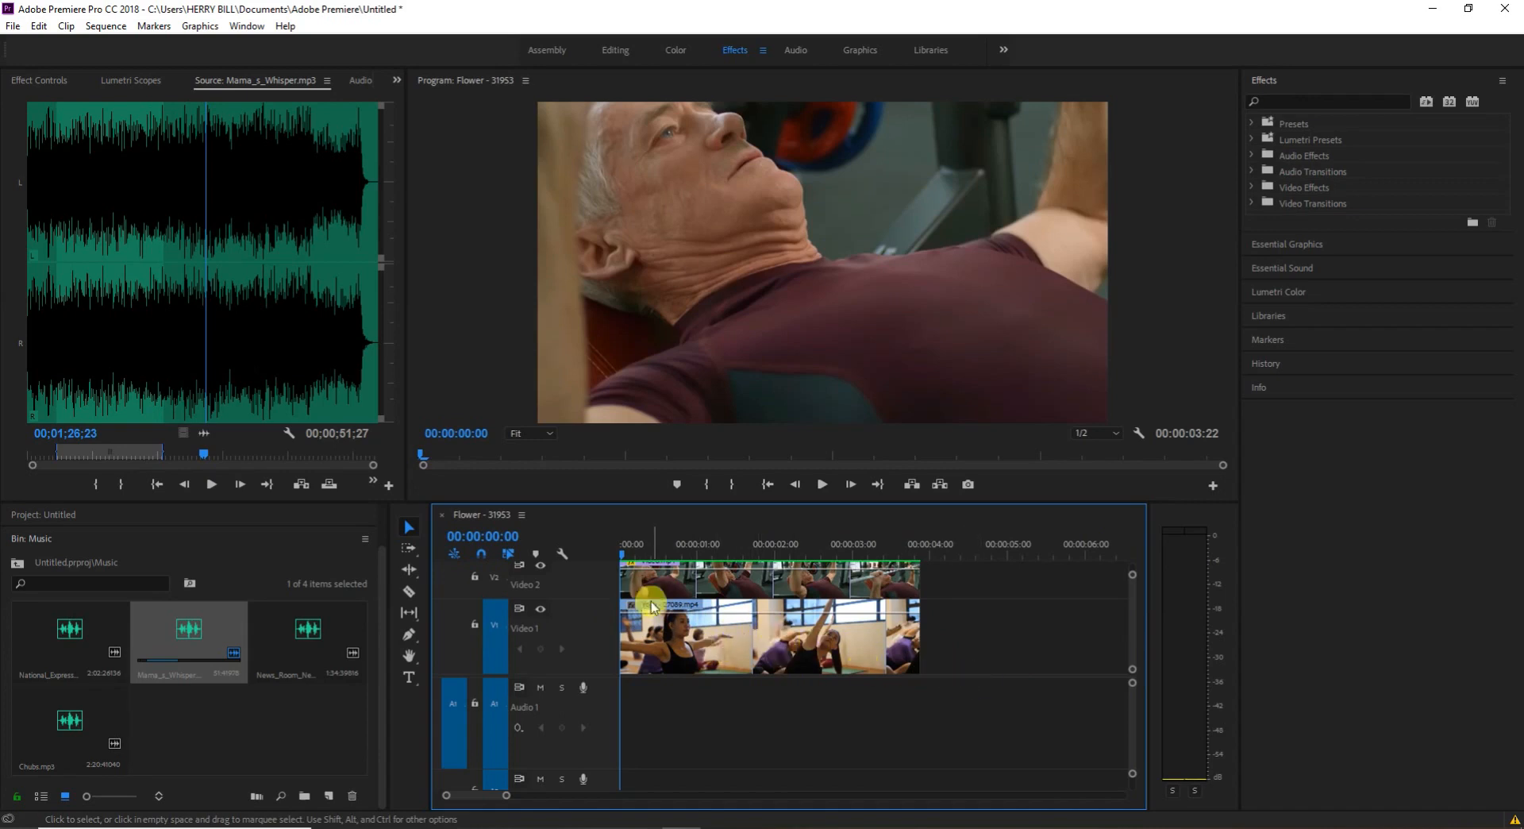
With the Pen tool, fade in the yoga clip on V1 over about half a second and add another opacity keyframe near 2.4 seconds
left_click(409, 635)
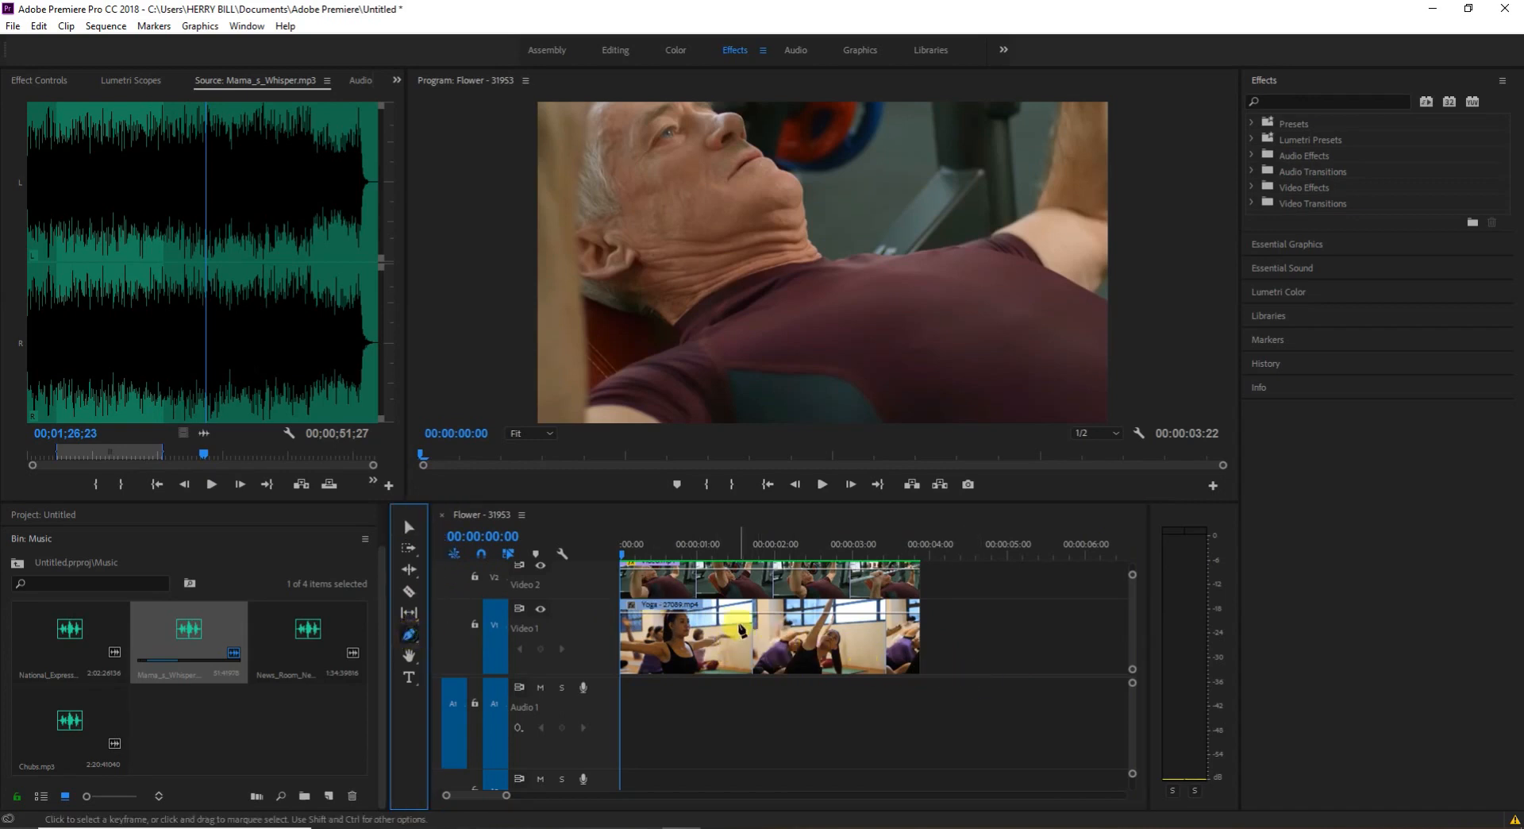
left_click(623, 614)
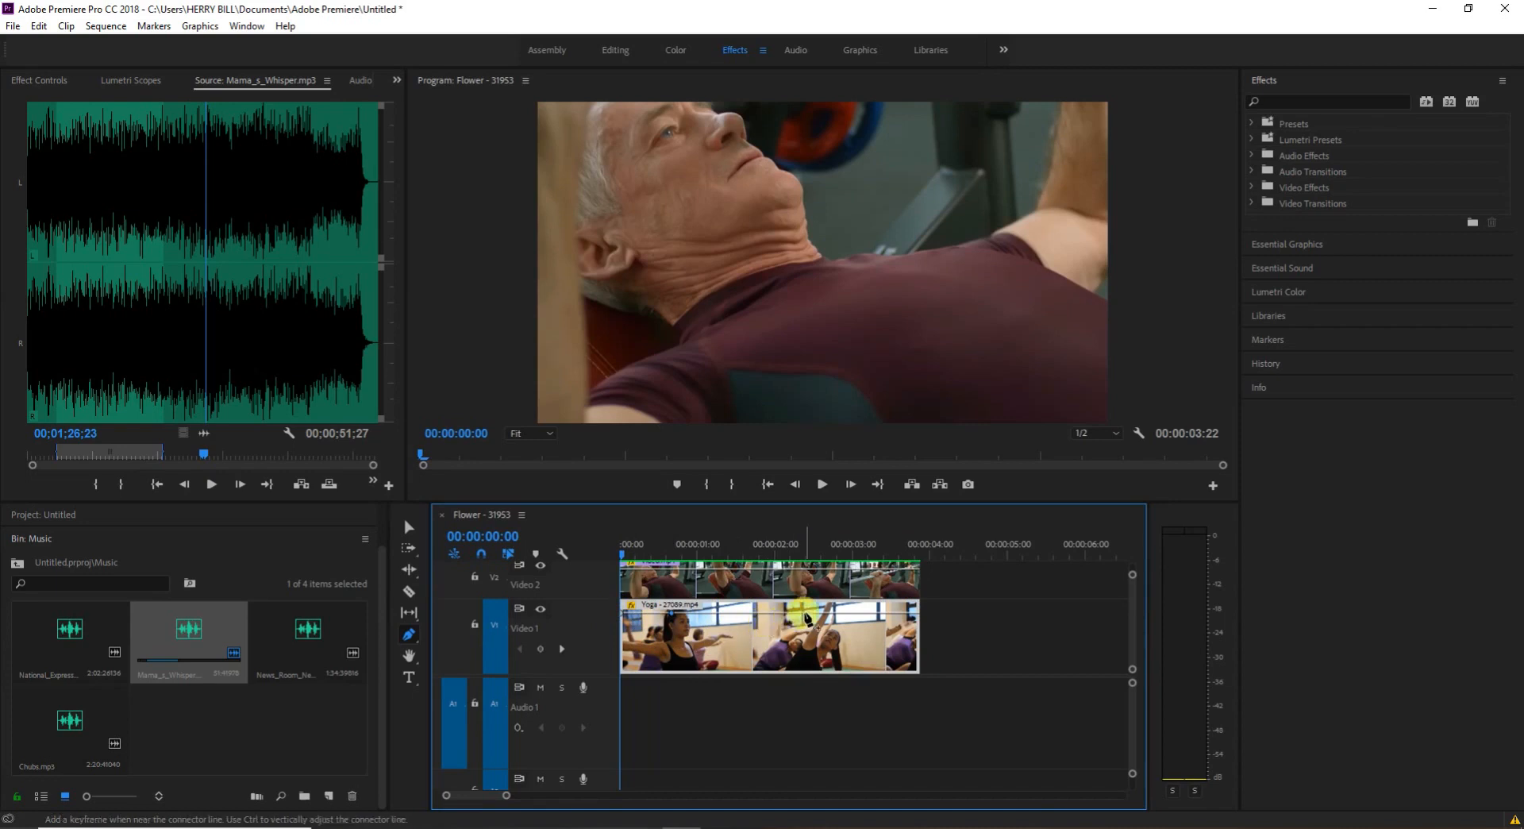
left_click(623, 619)
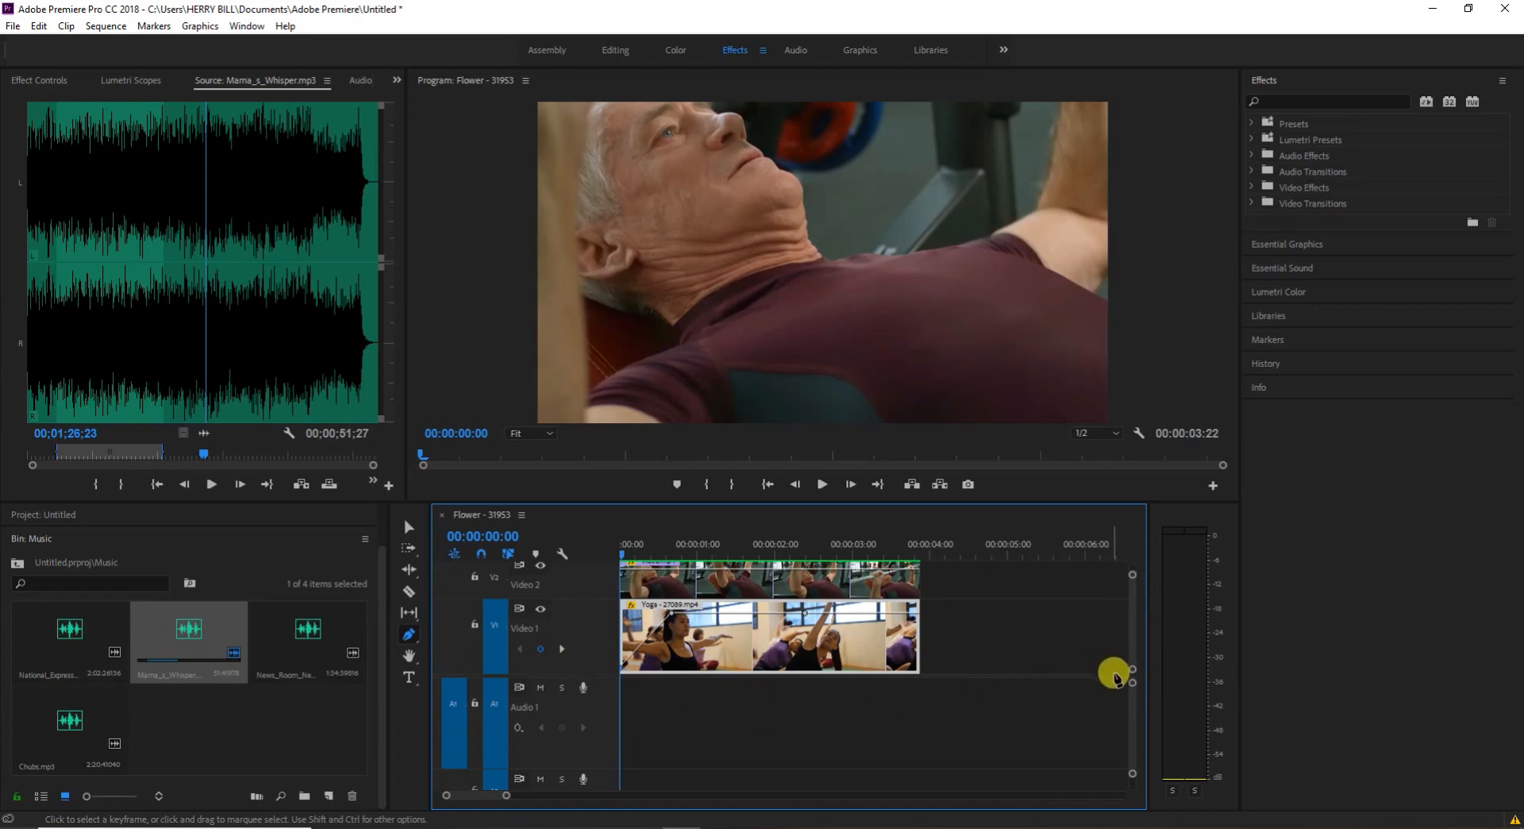
left_click_drag(1132, 668, 1132, 678)
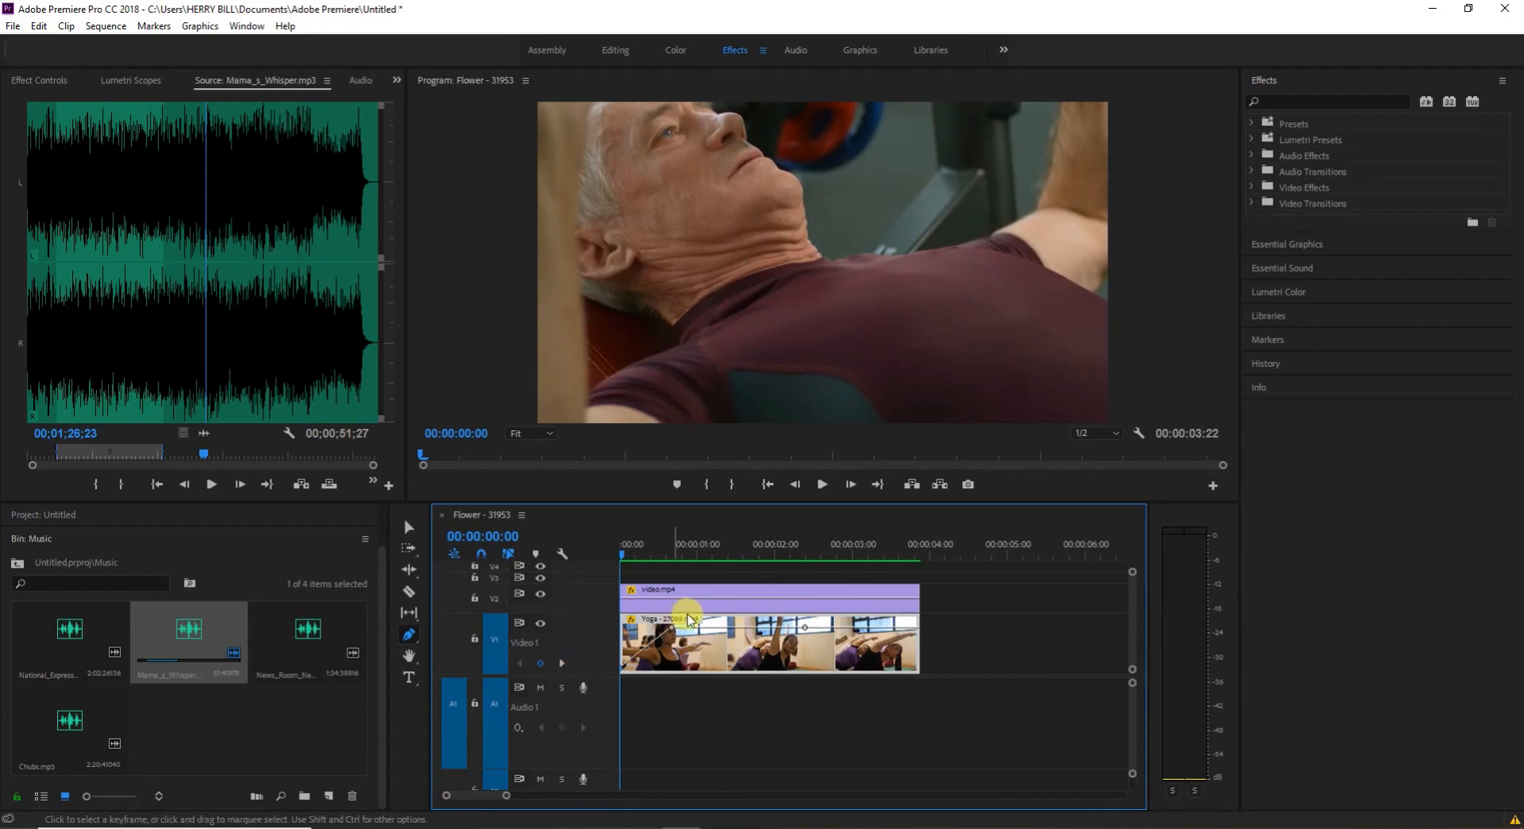
Deselect the yoga clip and hide video track V2 above it
left_click(409, 526)
left_click_drag(948, 657, 950, 726)
mouse_move(1132, 774)
left_mouse_down()
mouse_move(1129, 759)
mouse_move(1128, 782)
left_mouse_up()
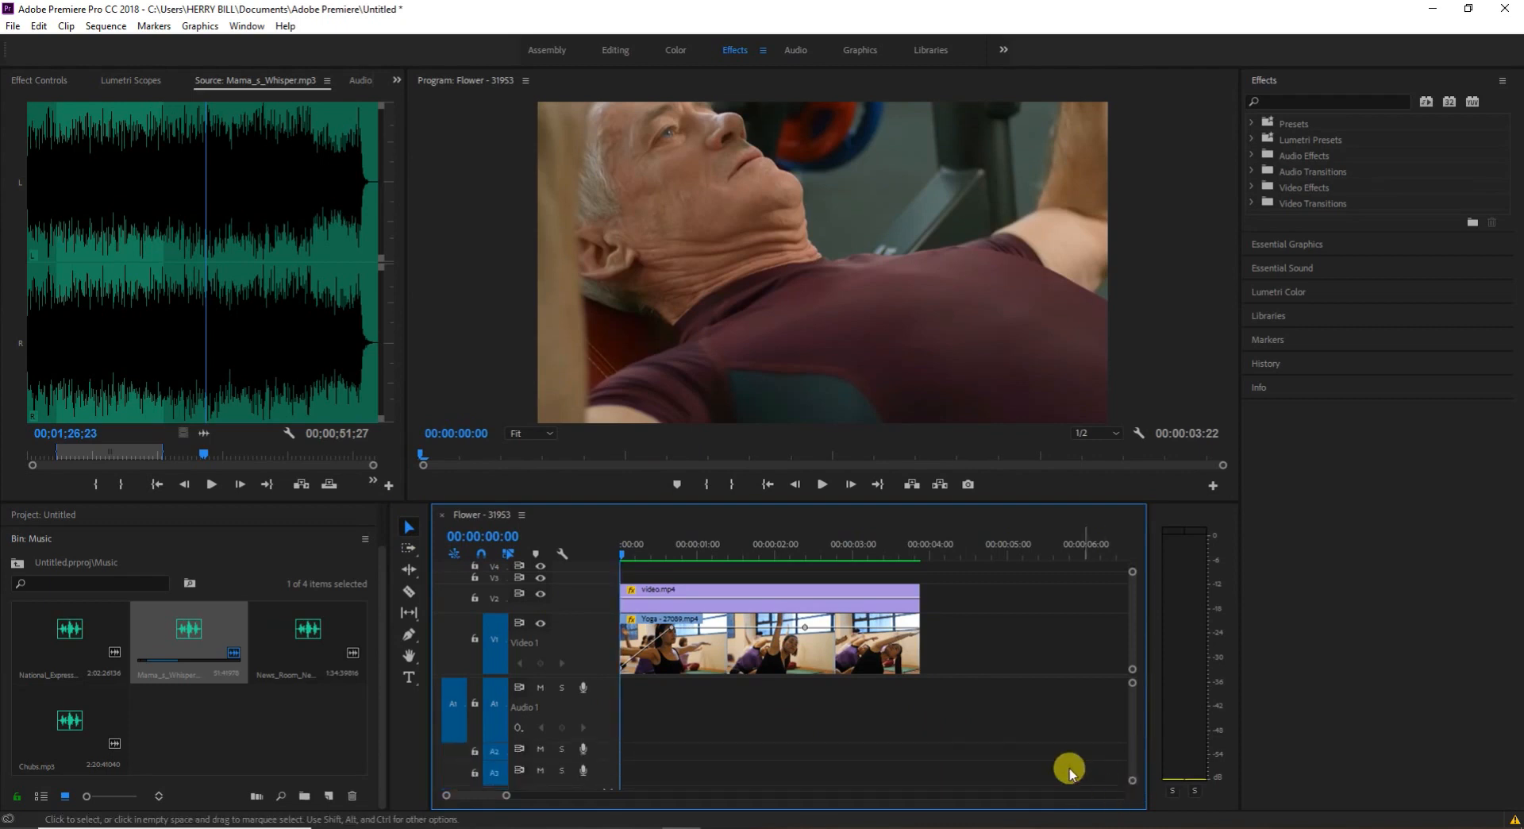
left_click(705, 556)
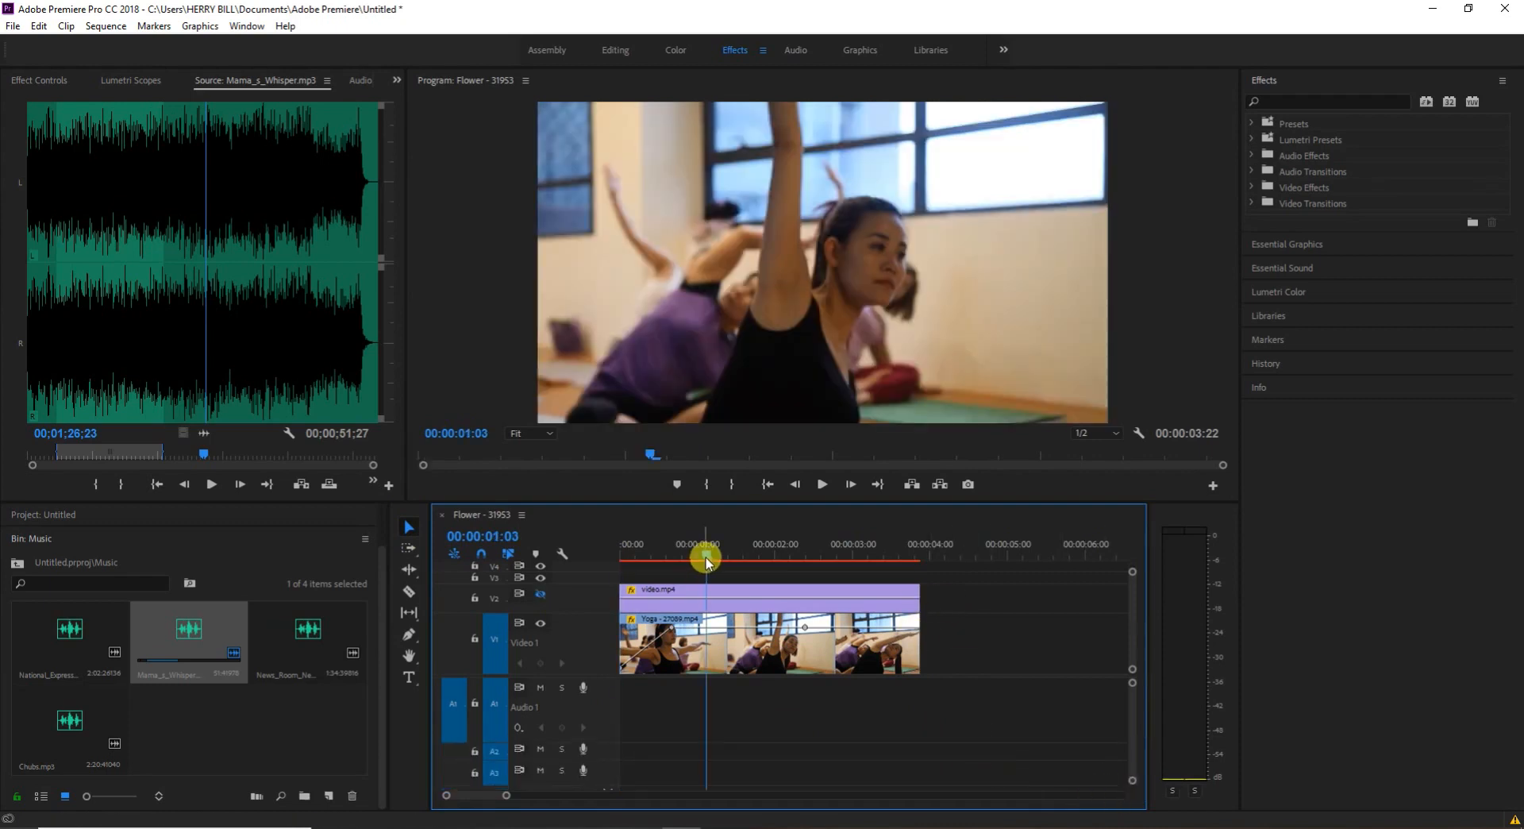
Play the yoga clip from the sequence start, then scrub back to 00:00:00:09 to examine its fade-in
left_click_drag(706, 556, 611, 579)
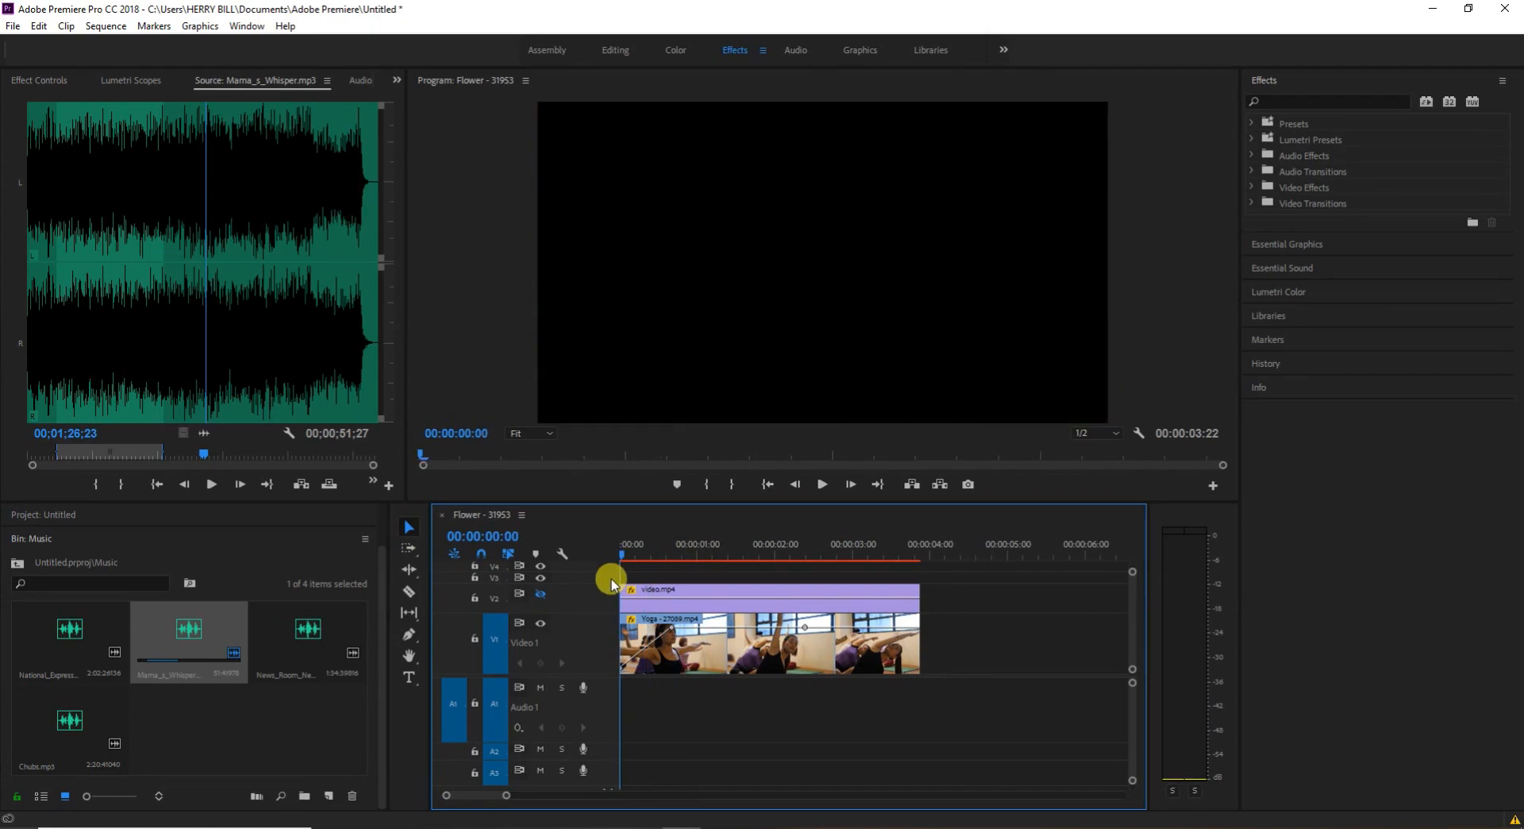
key("space")
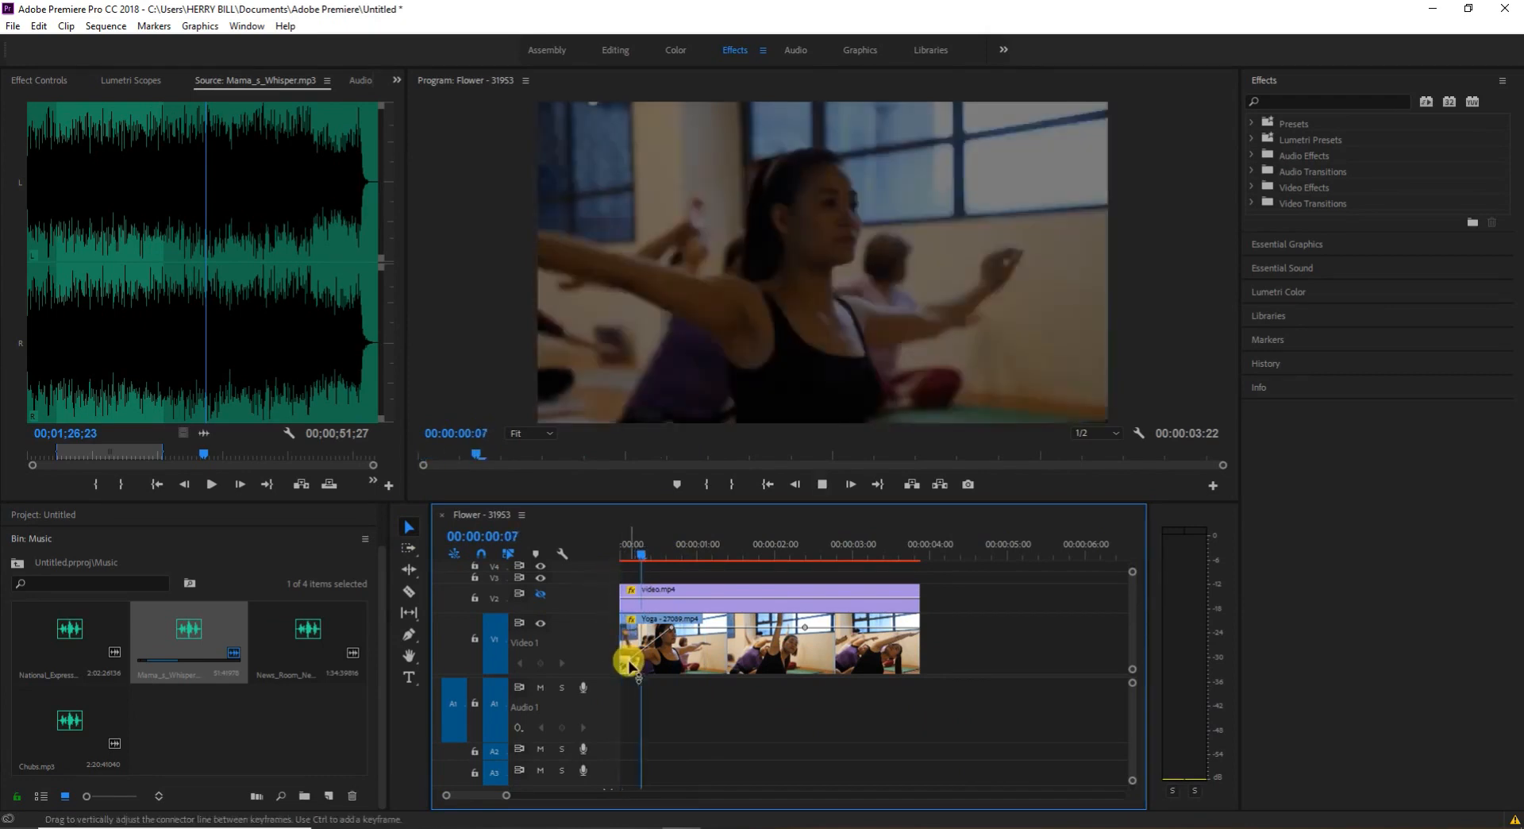
key("space")
left_click_drag(701, 554, 648, 585)
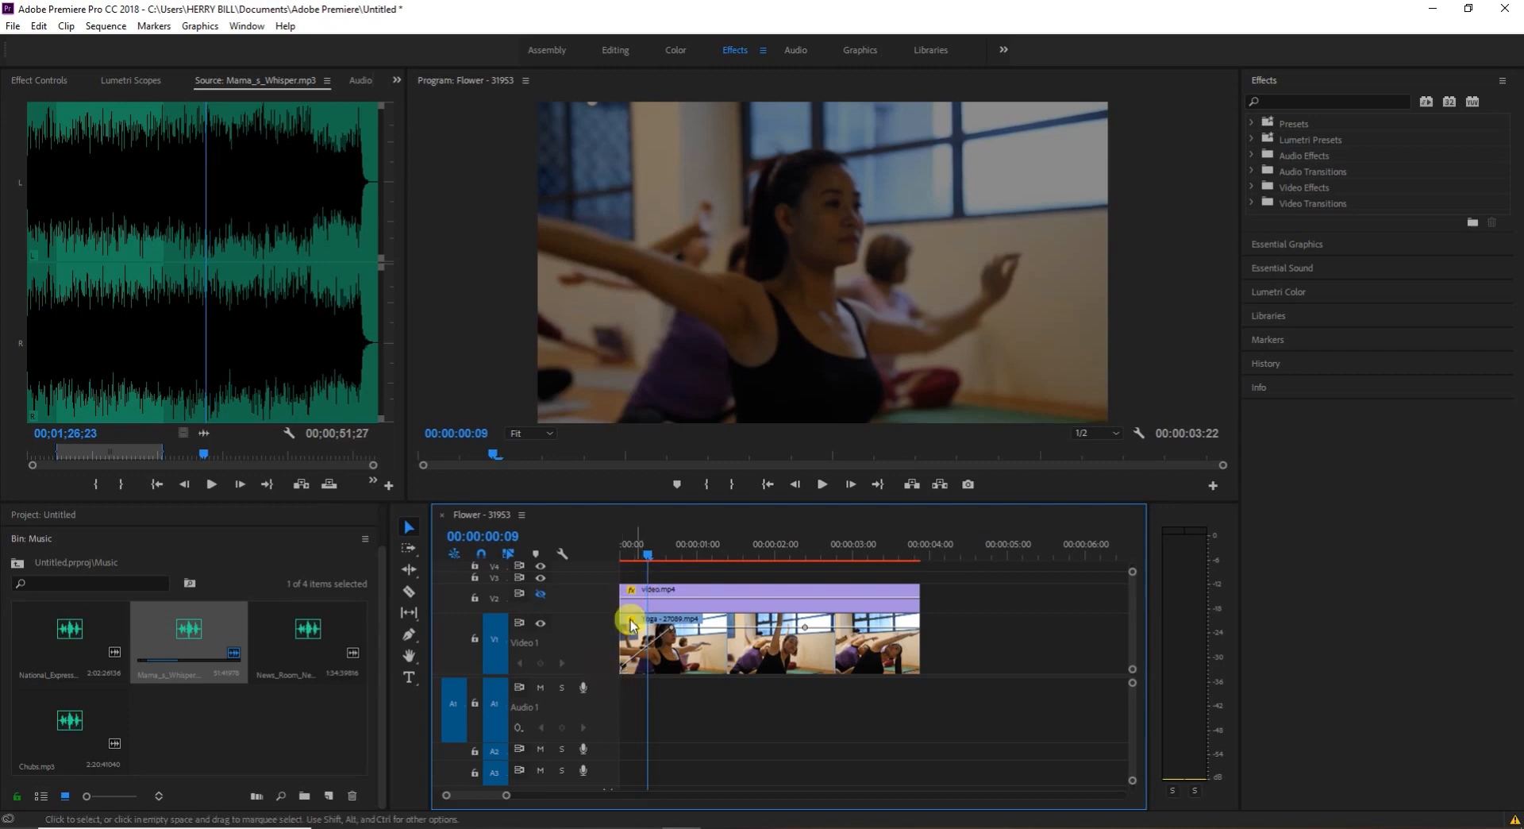
Try raising the yoga clip's first opacity keyframe to 33.33 with the Pen tool, then lower it back to the clip's bottom edge
left_click(408, 634)
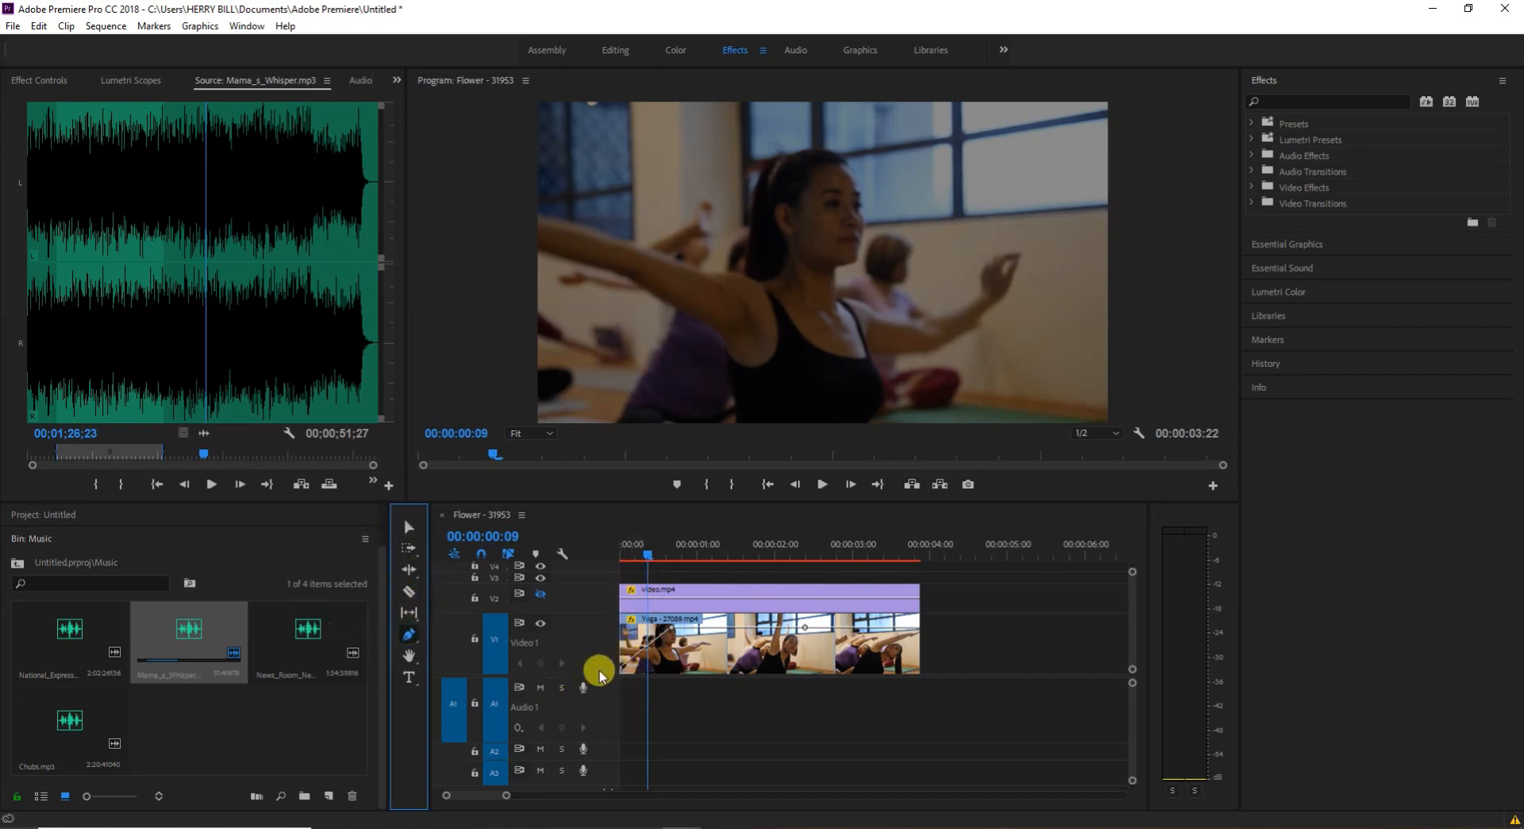
left_click(619, 674)
left_click_drag(623, 673, 623, 659)
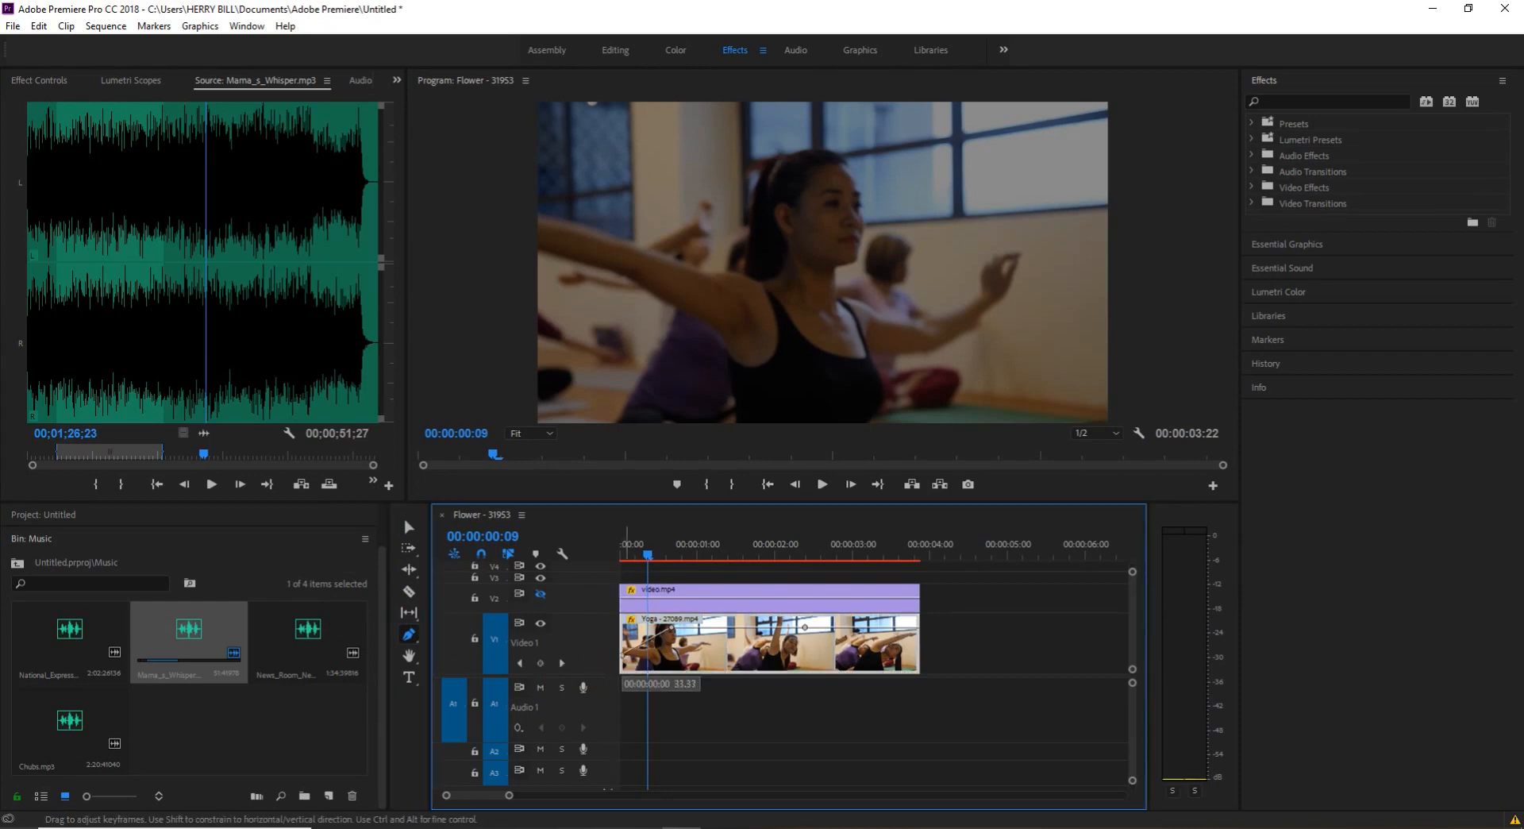
mouse_move(623, 650)
left_mouse_down()
mouse_move(624, 669)
mouse_move(633, 626)
mouse_move(622, 671)
left_mouse_up()
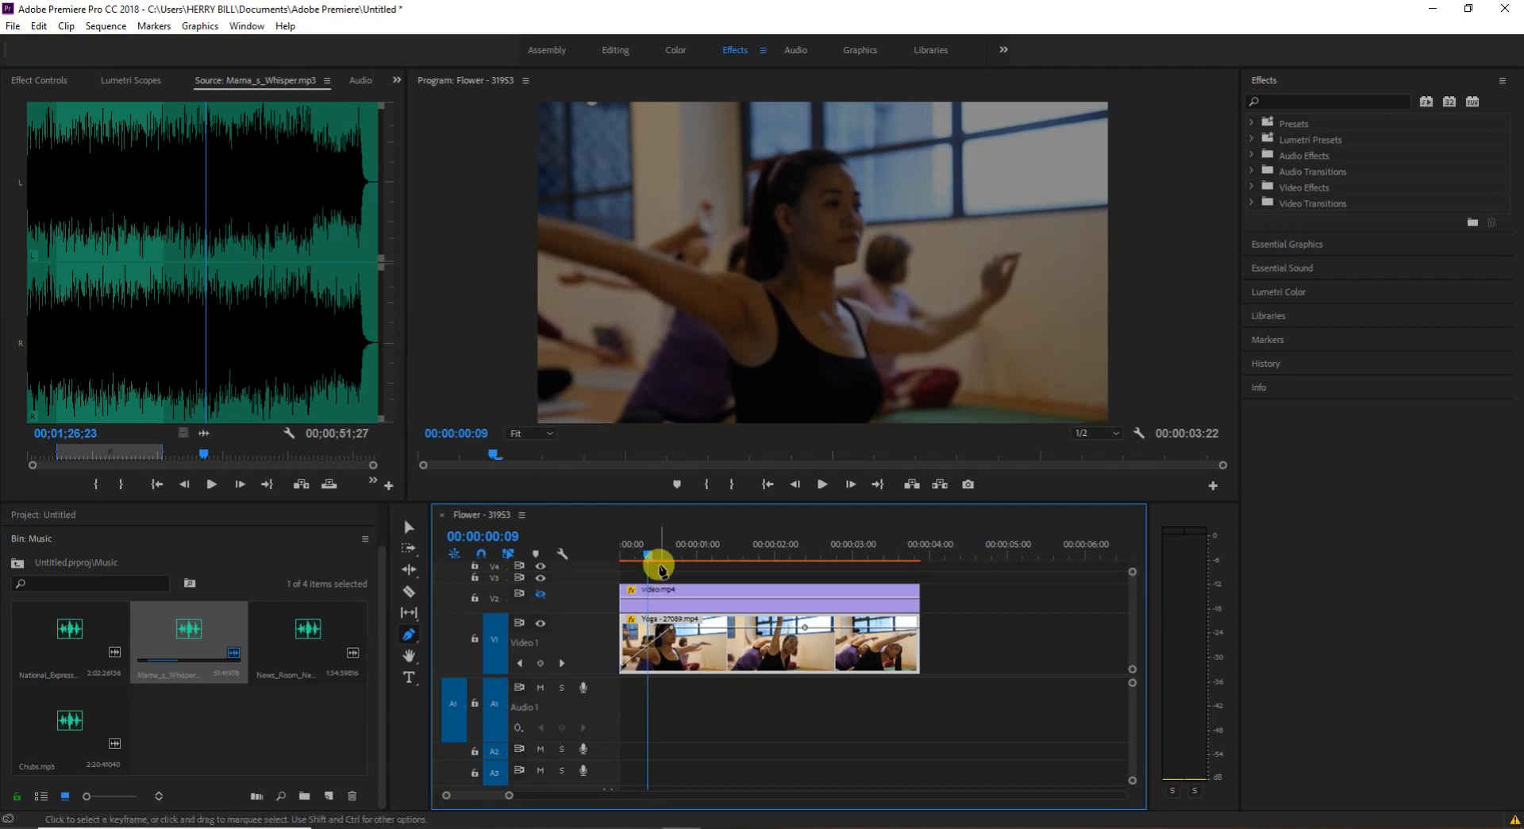
Play the sequence from the start to check the yoga clip's fade from black
left_click_drag(640, 555, 596, 571)
key("space")
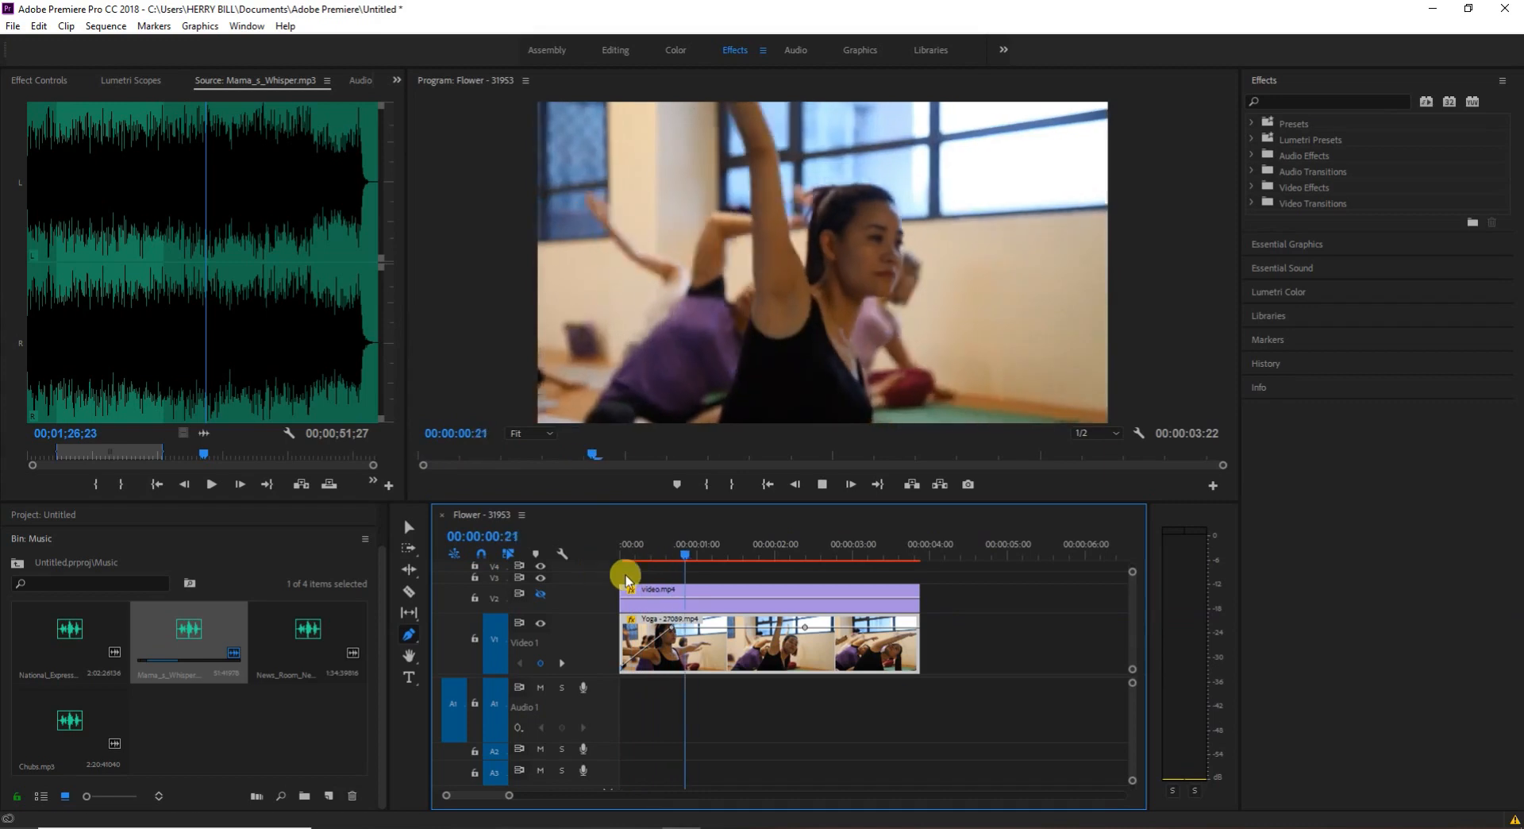
key("space")
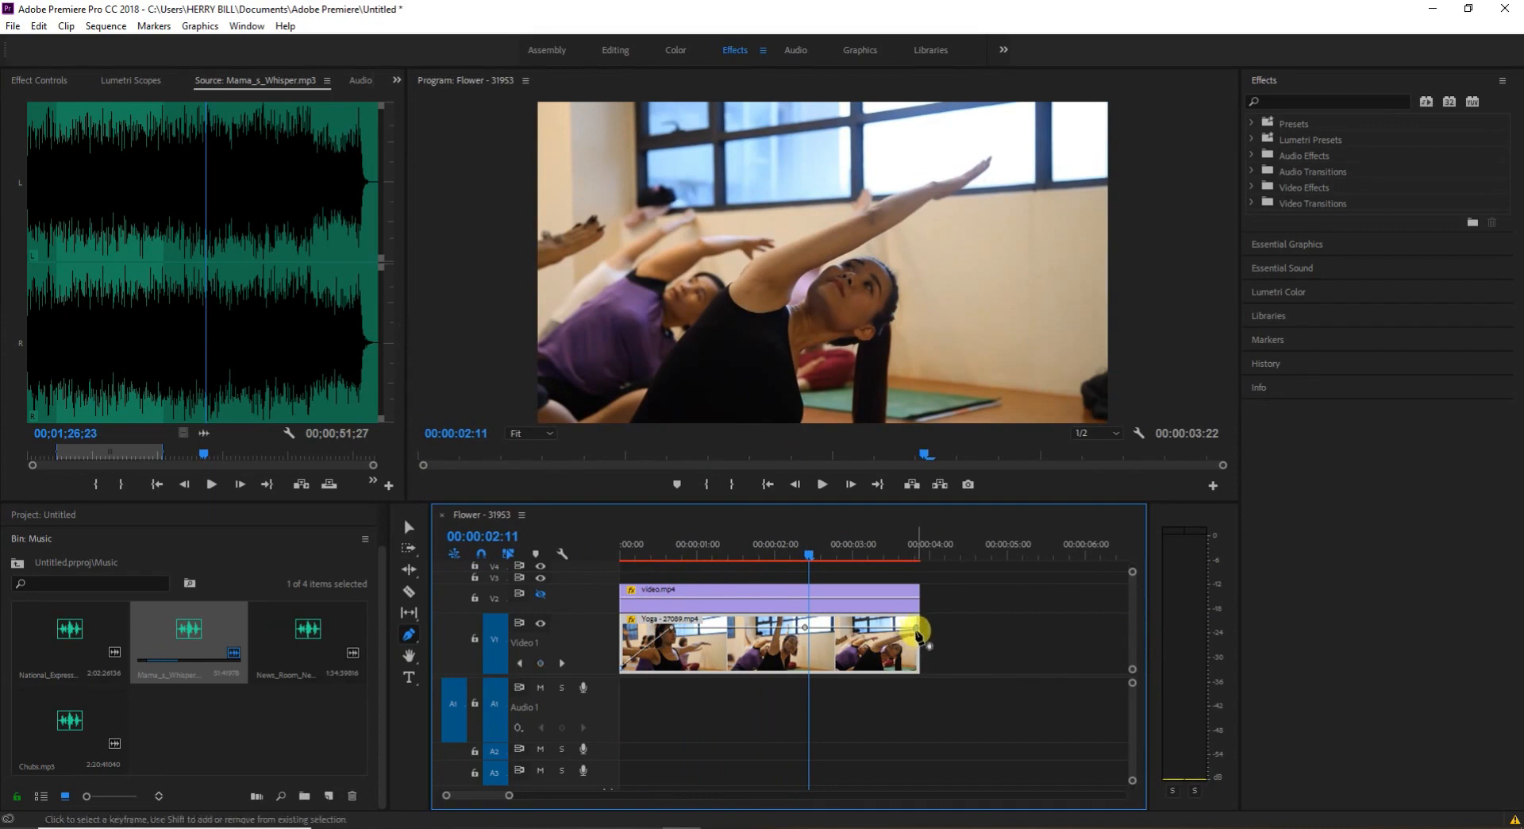
Fade out the yoga clip with a lowered opacity keyframe at about 3.7 seconds, and play the sequence from the start
left_click_drag(918, 633, 903, 671)
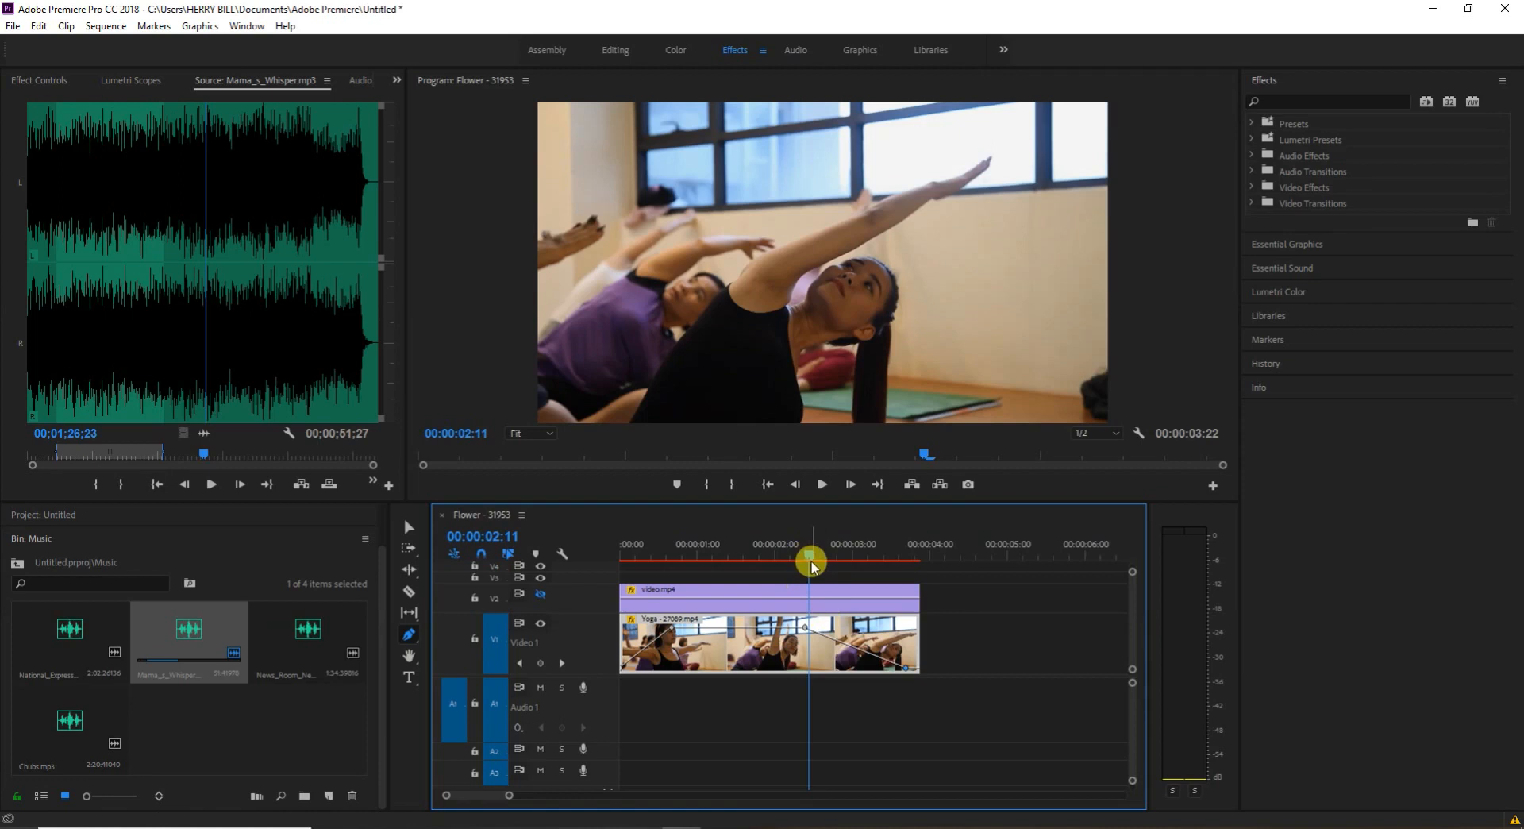
left_click_drag(806, 554, 573, 603)
key("space")
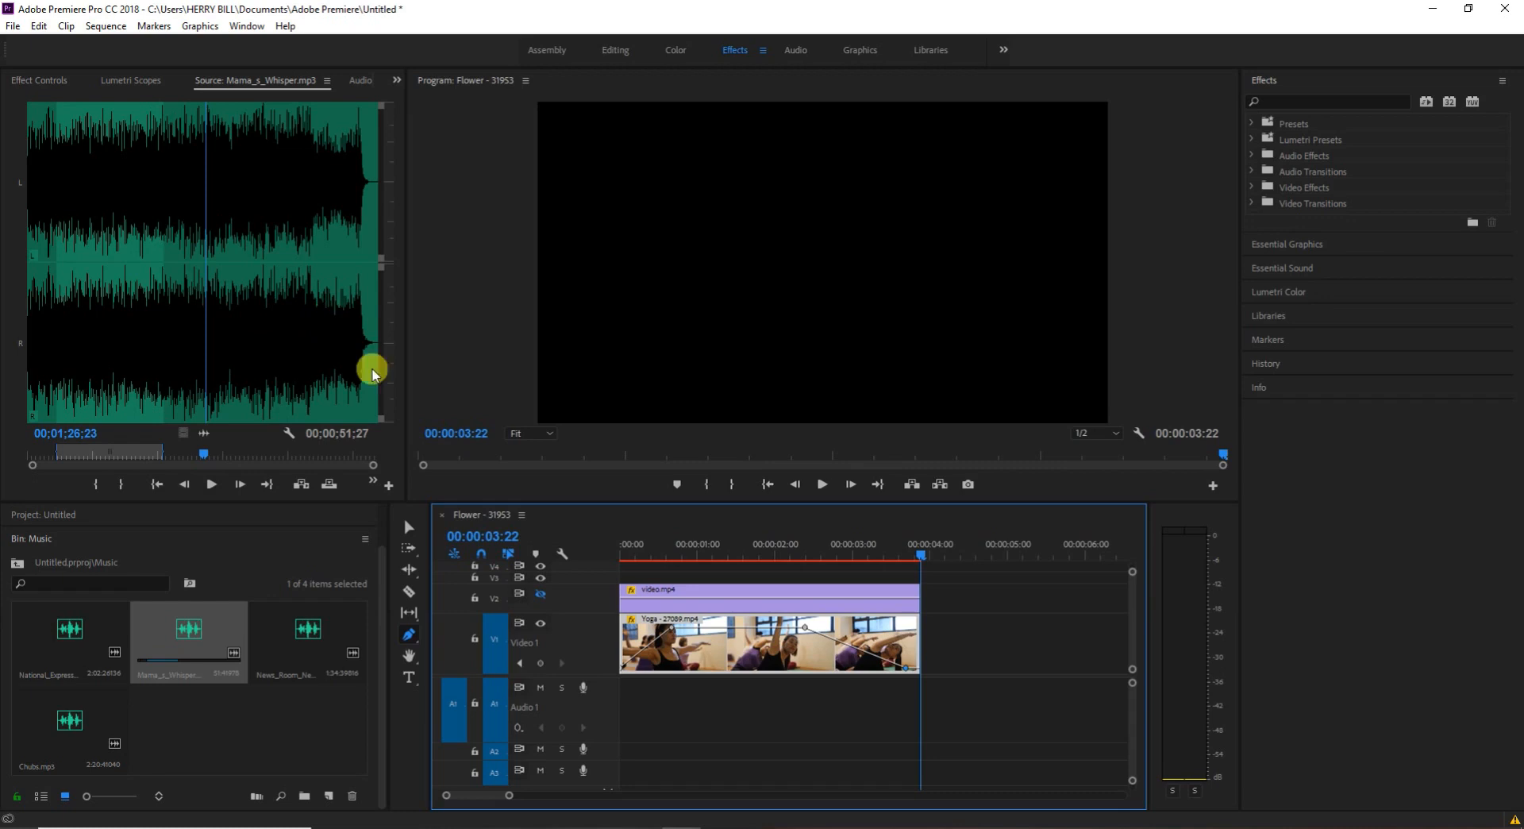
key("space")
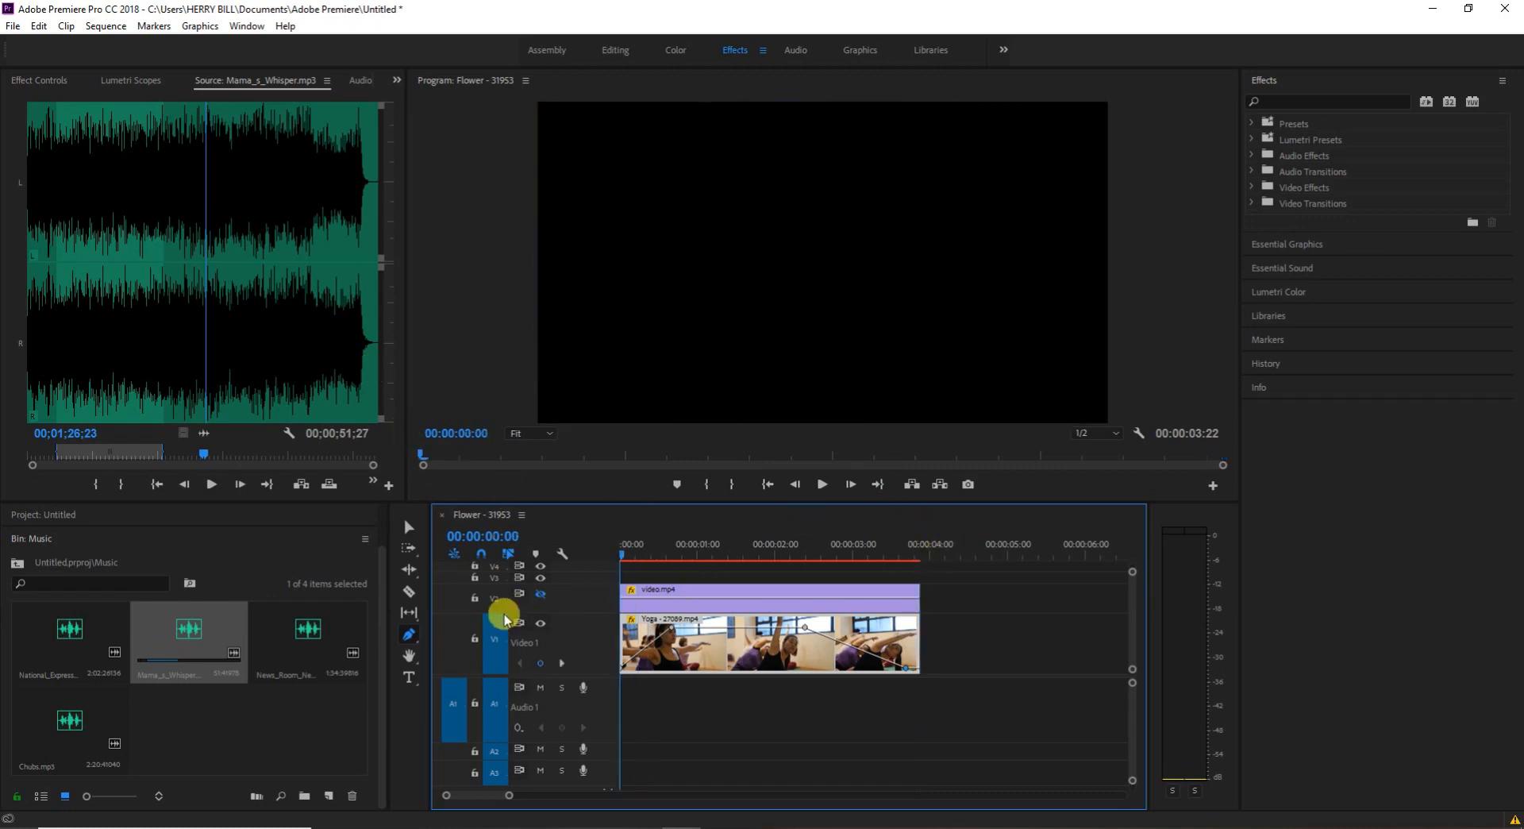